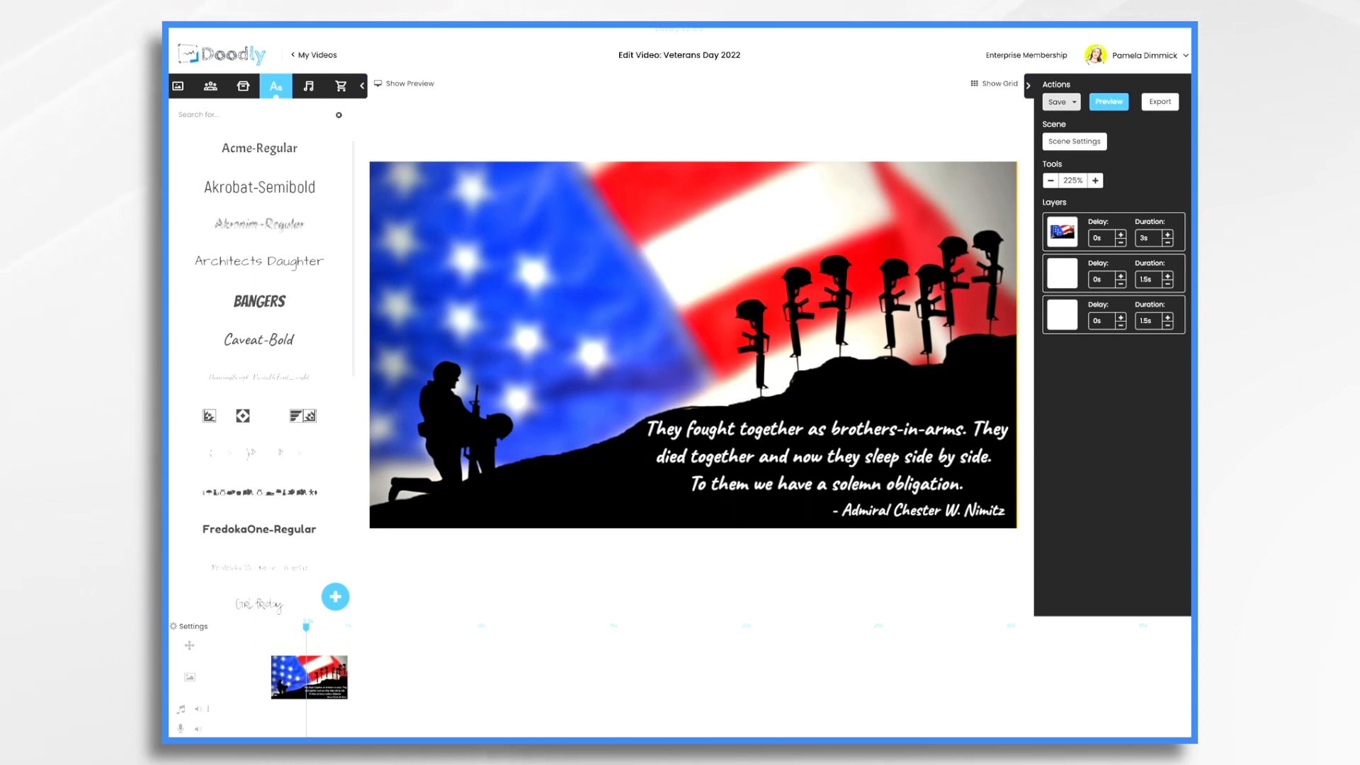
Load the script-table scene with the veteran sketches from the timeline onto the canvas
click(637, 678)
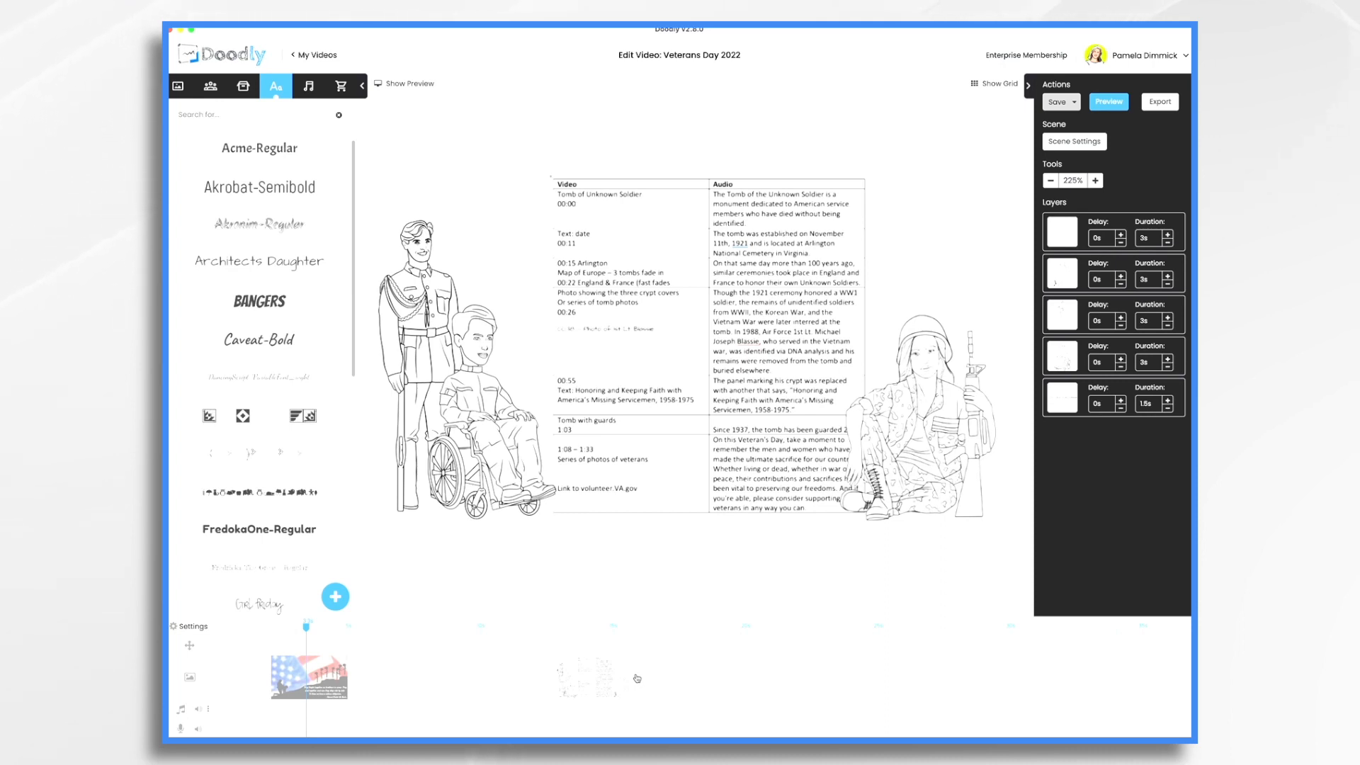
Delete the flag scene, save the project with Ctrl+S, and show the Props image library
right_click(377, 677)
click(401, 728)
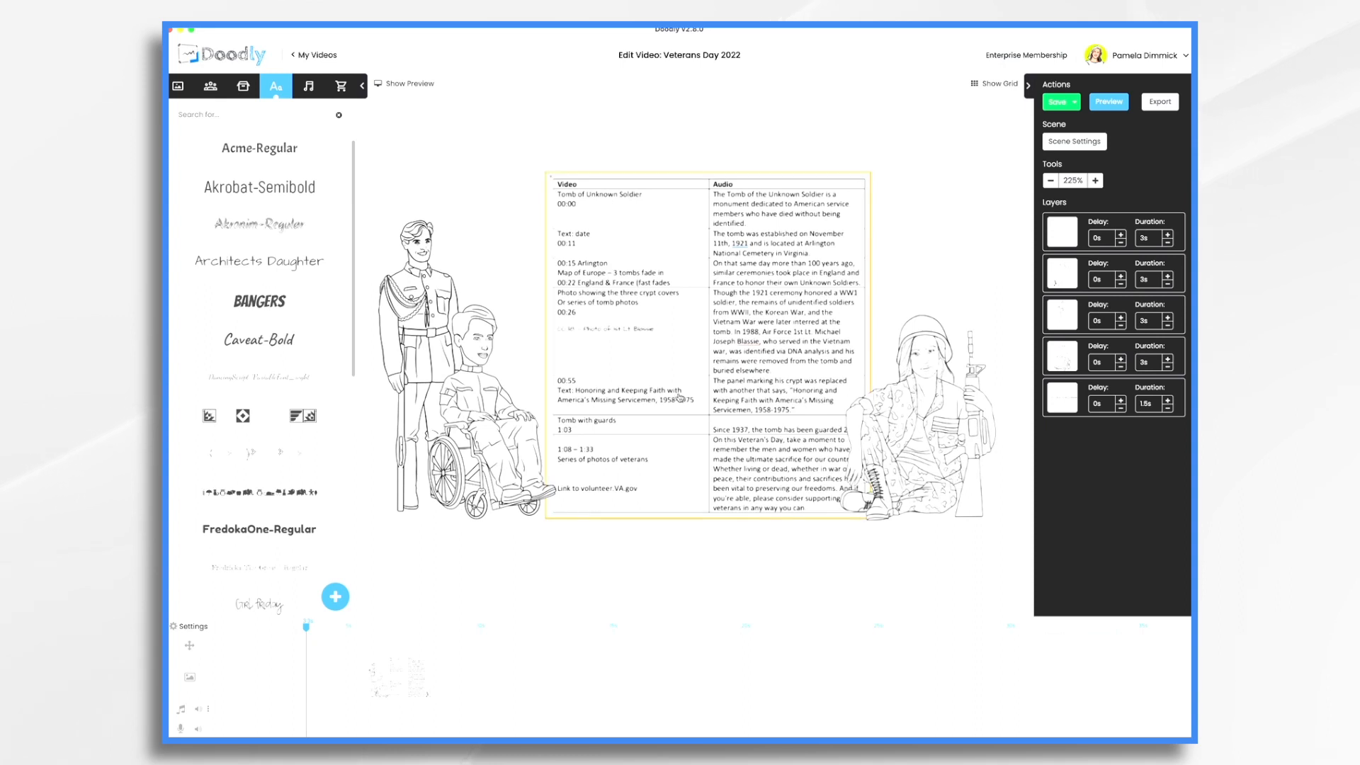
key(ctrl+s)
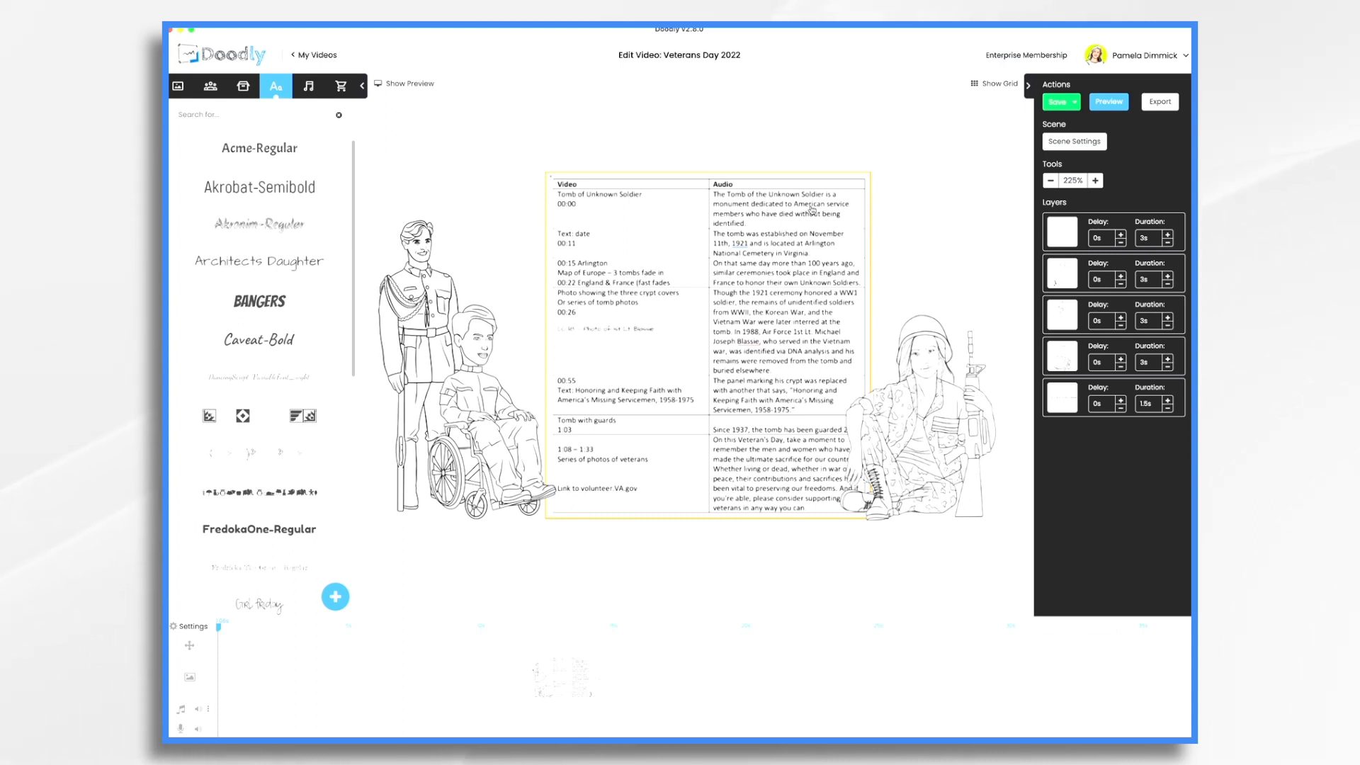
click(244, 86)
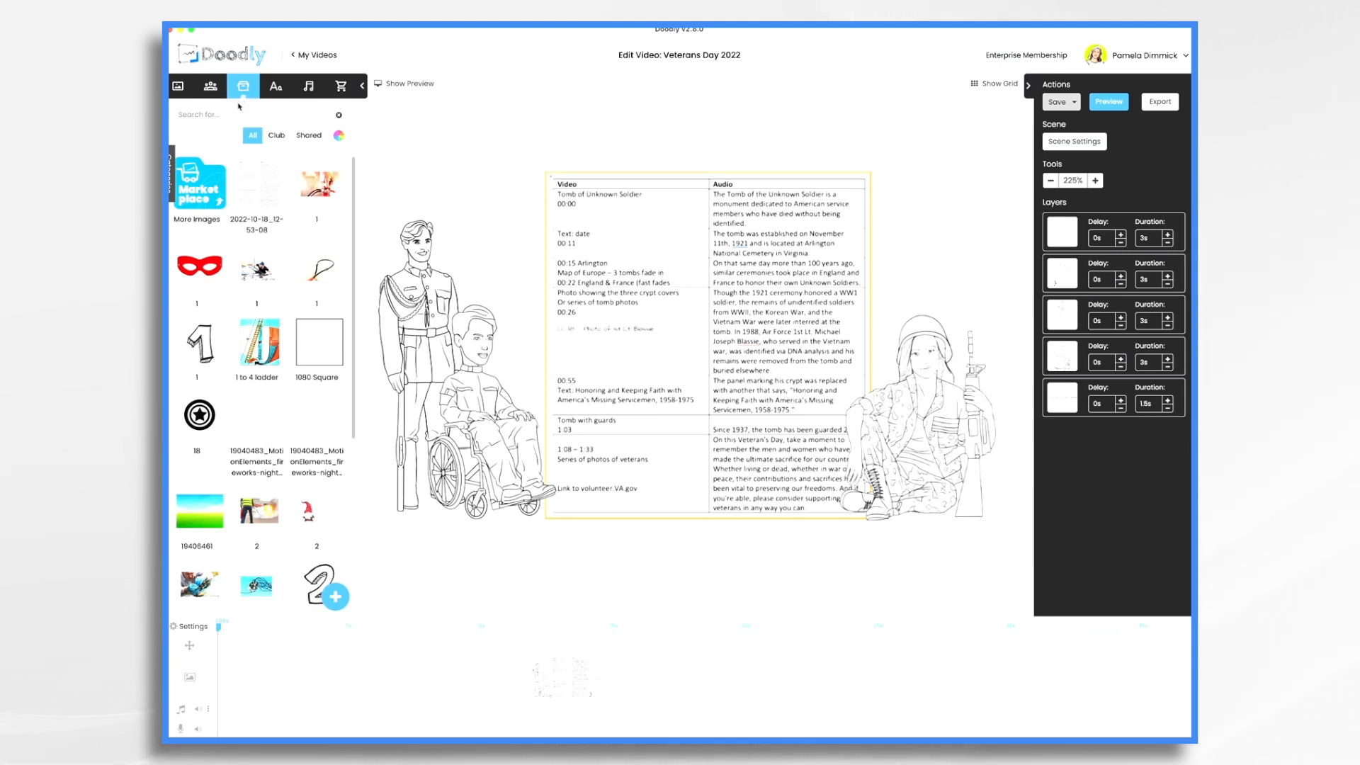
Search the image library for 'veter' and scroll down to the unknown-soldier images
click(240, 115)
text(veter)
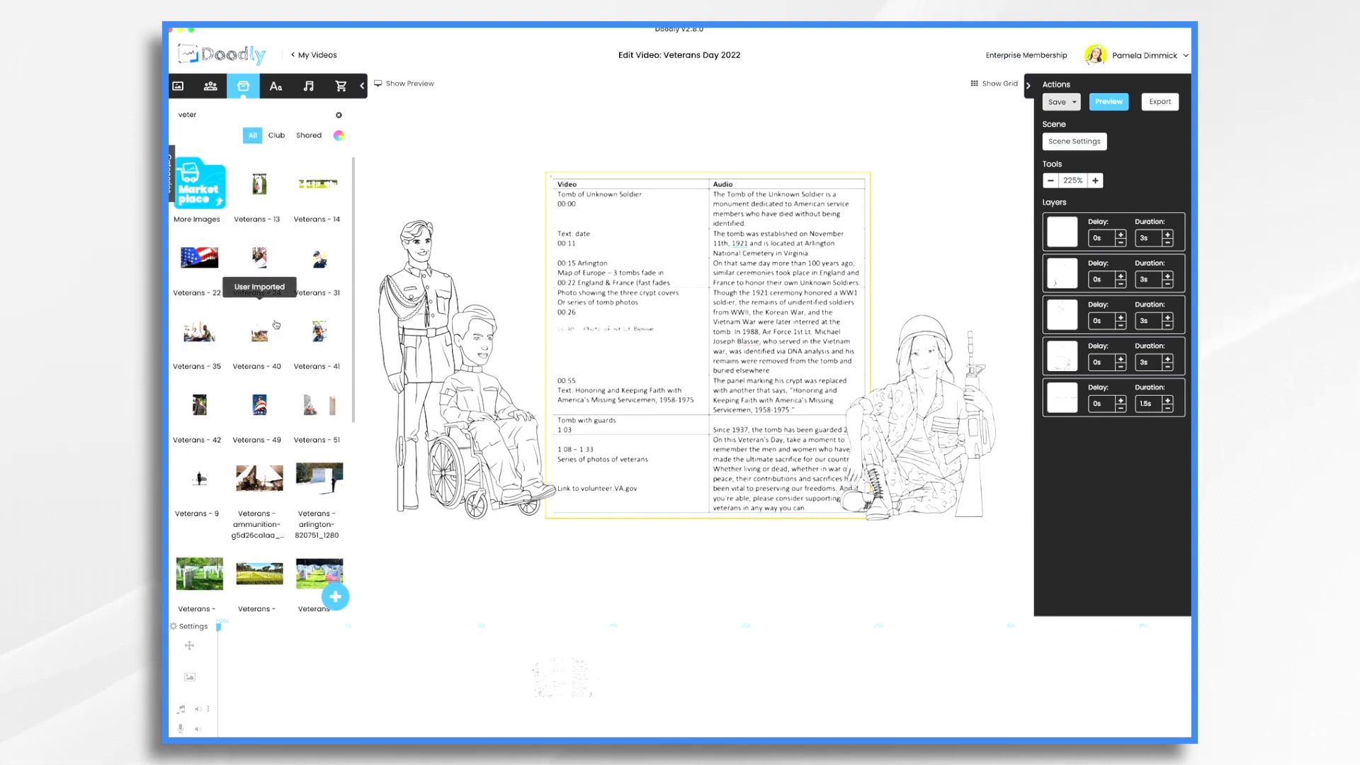
scroll(276, 325, down, 3)
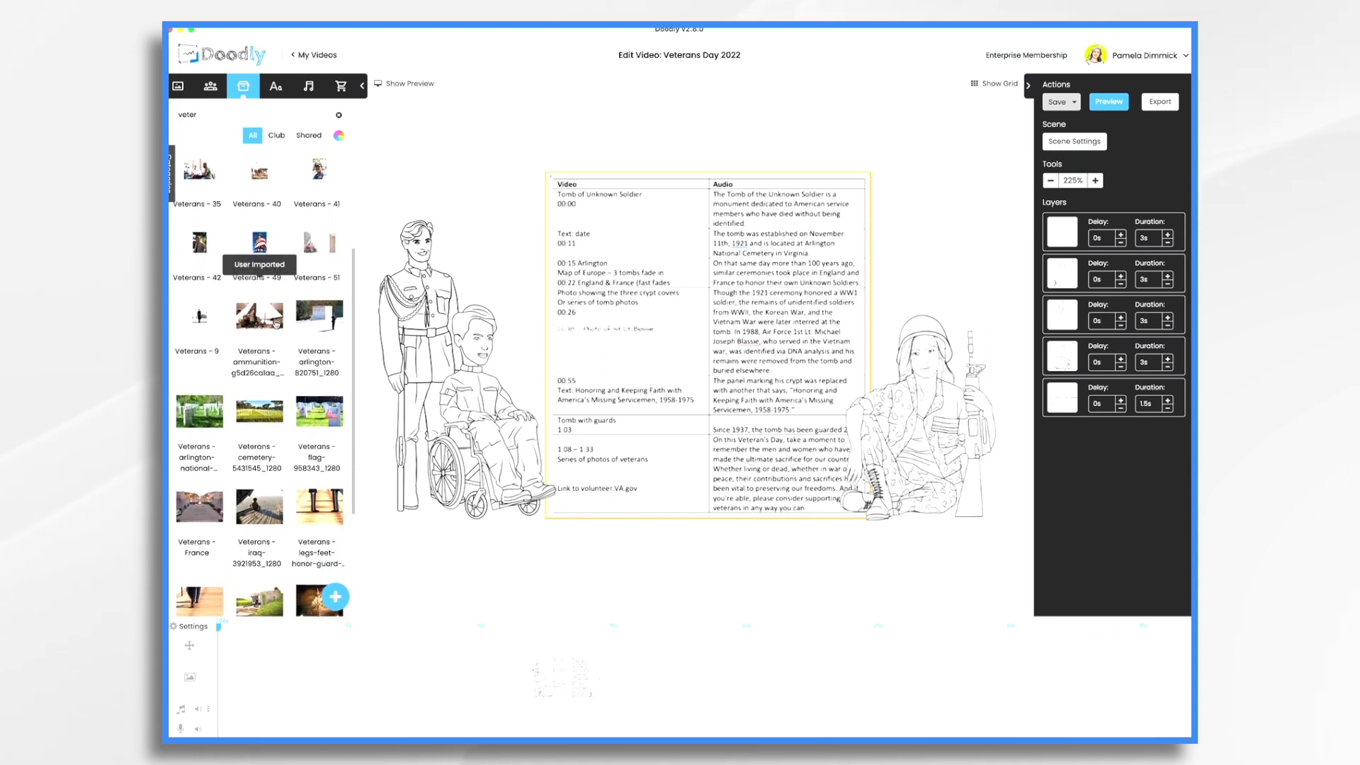
scroll(282, 319, down, 1)
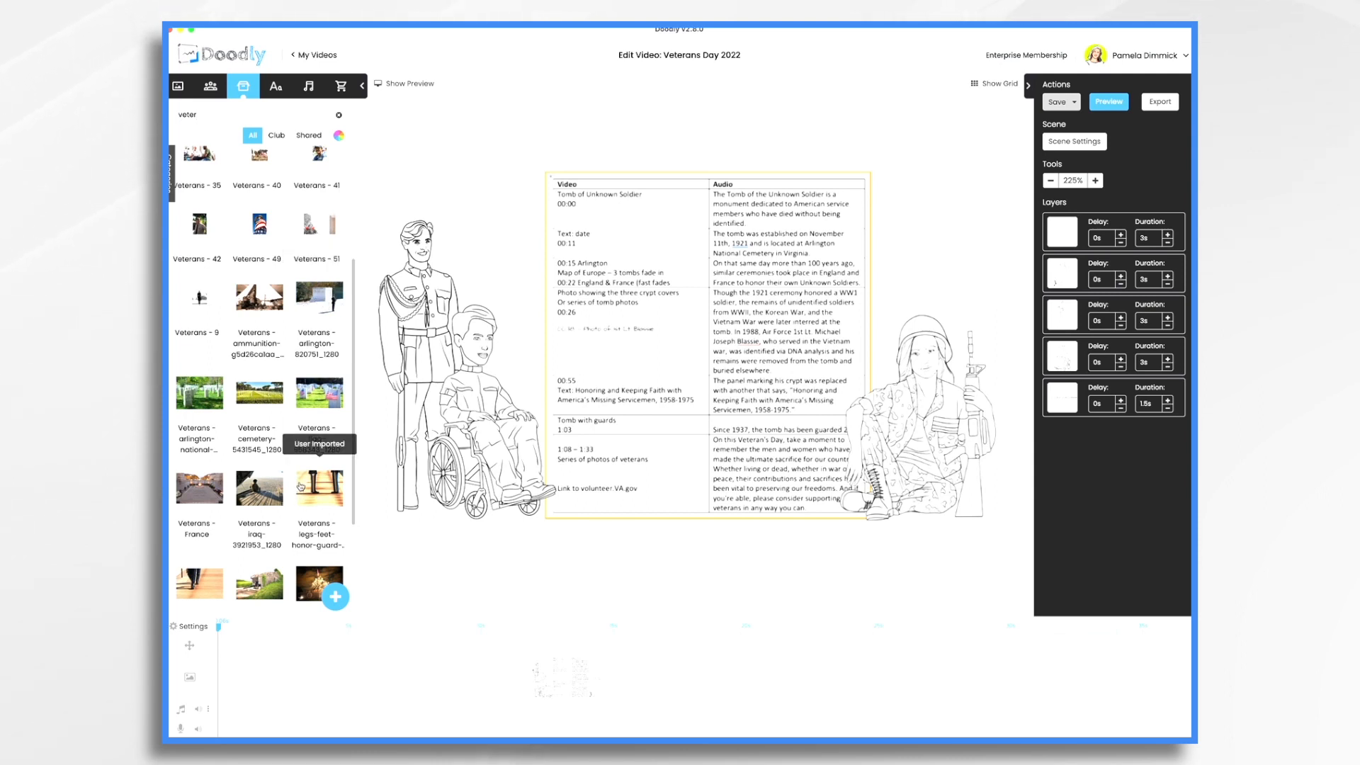
scroll(300, 486, down, 4)
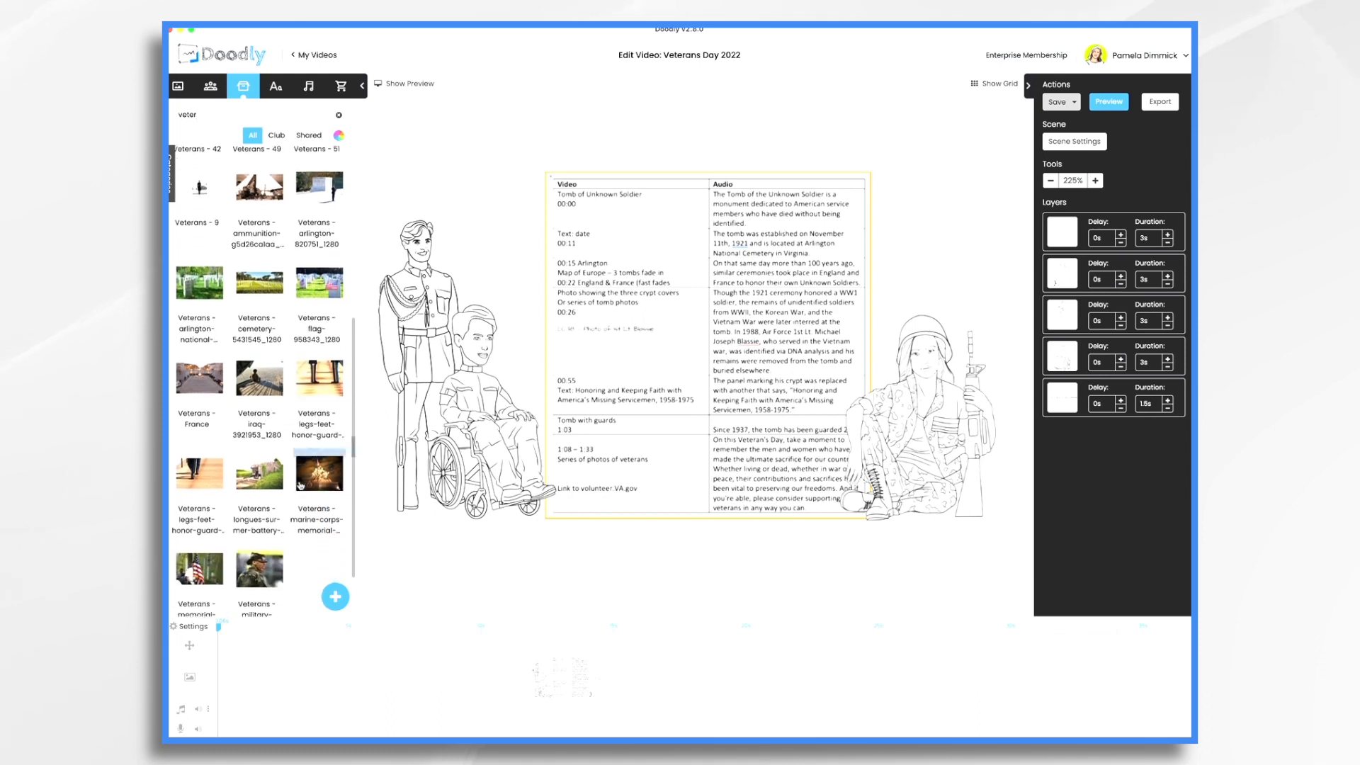
scroll(301, 486, down, 6)
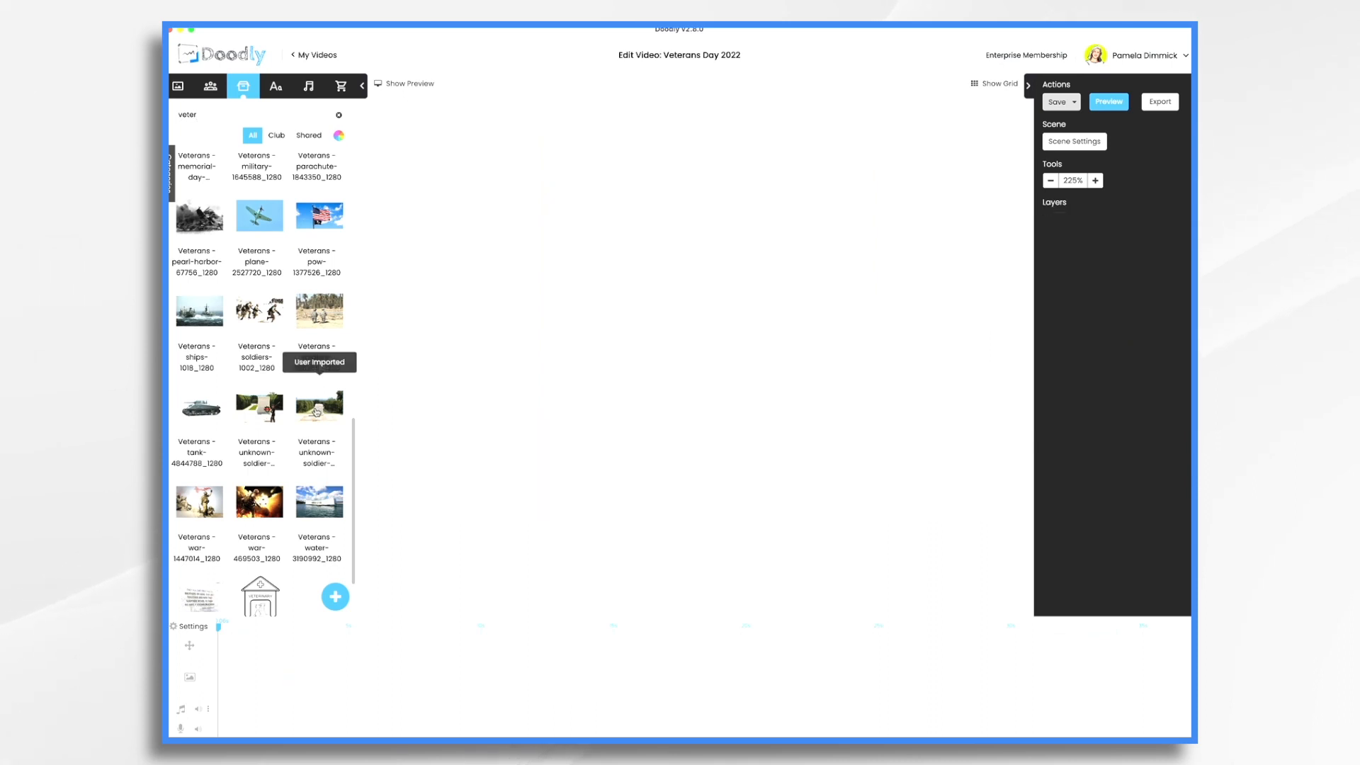
Place the Tomb of the Unknown Soldier photo on the empty scene, enlarged and centred
drag(317, 408, 612, 413)
drag(732, 327, 739, 311)
drag(822, 445, 934, 518)
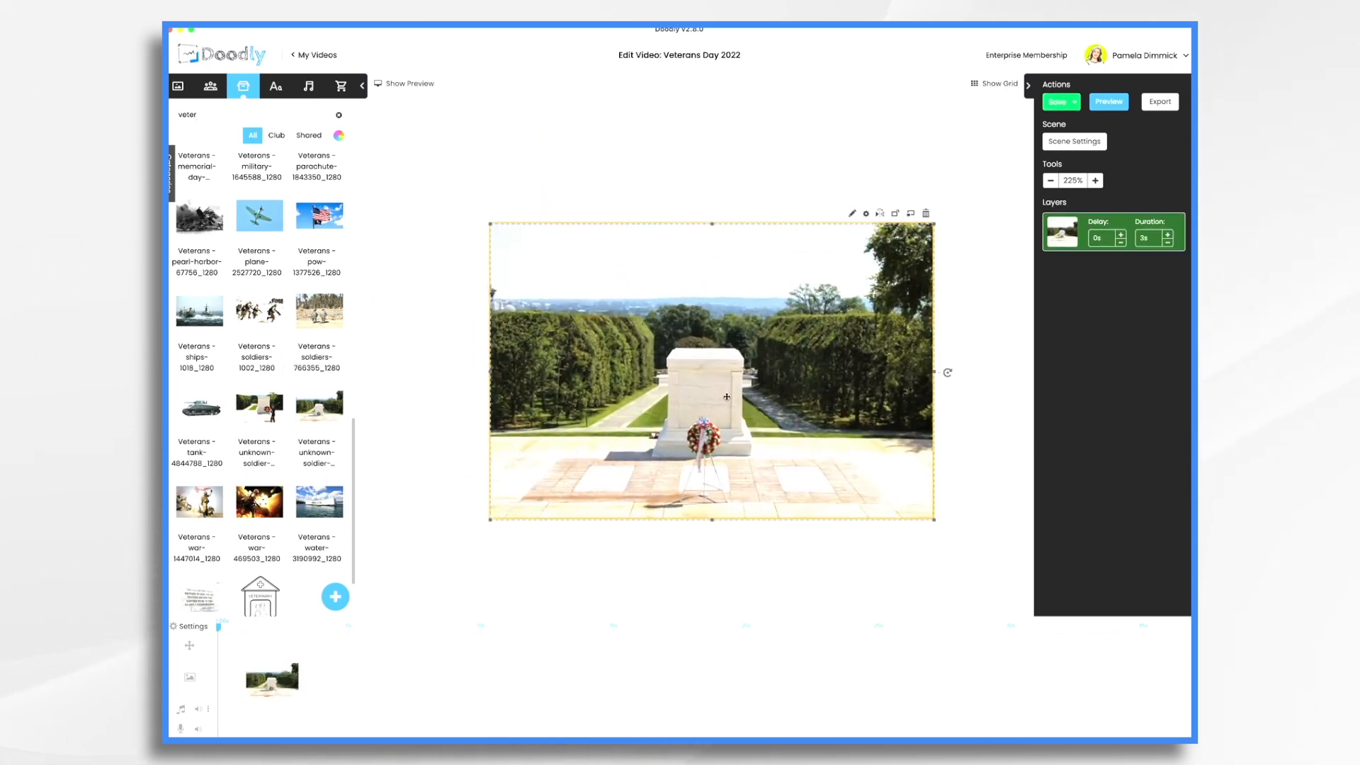
drag(726, 395, 716, 368)
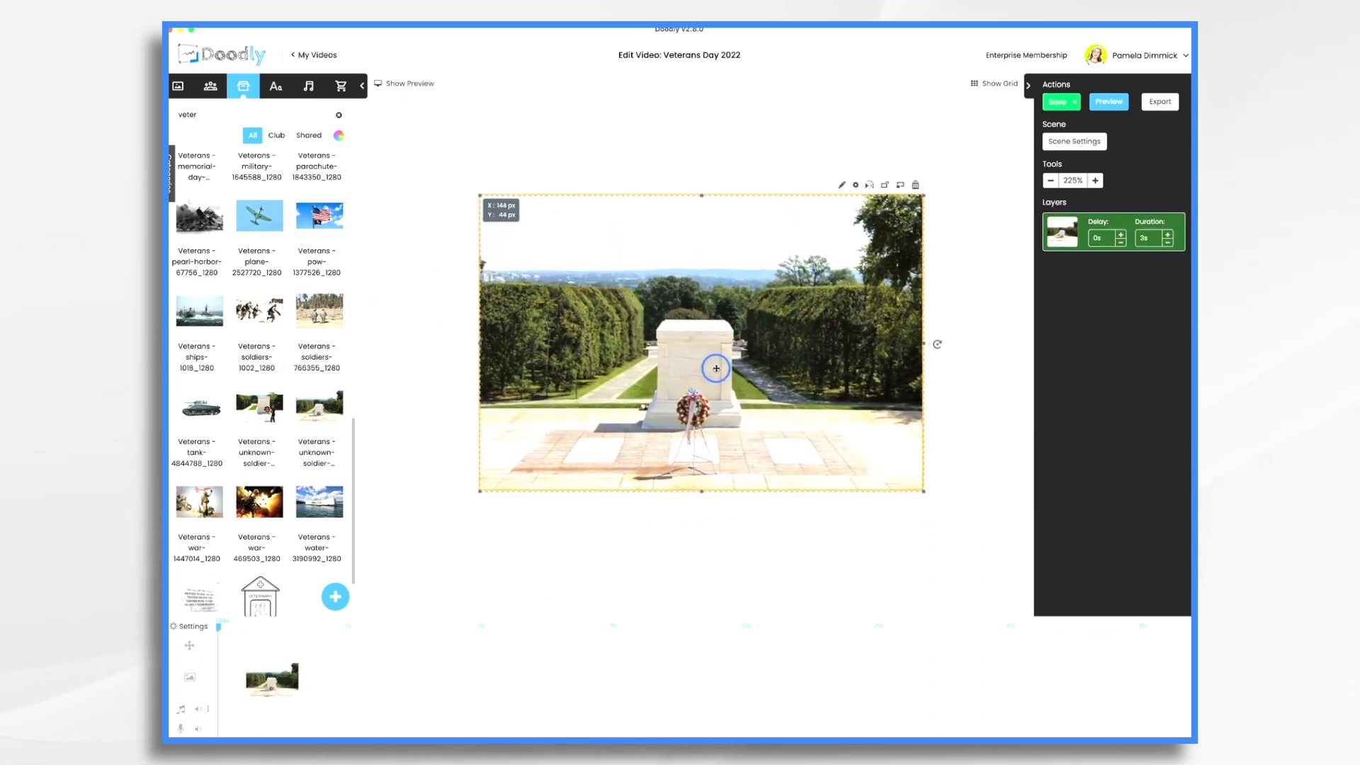
Set the tomb photo's Reveal Mode to Fade and save the setting
click(842, 185)
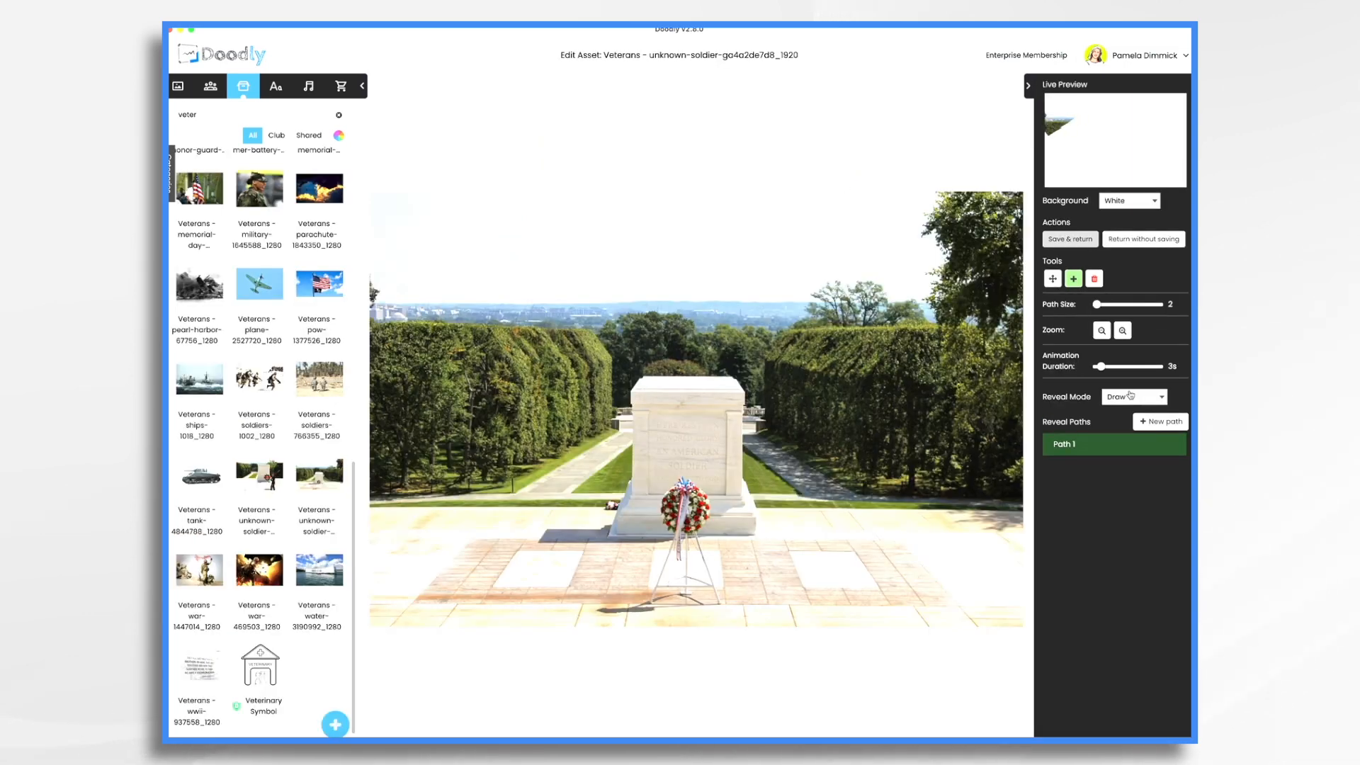
click(1131, 396)
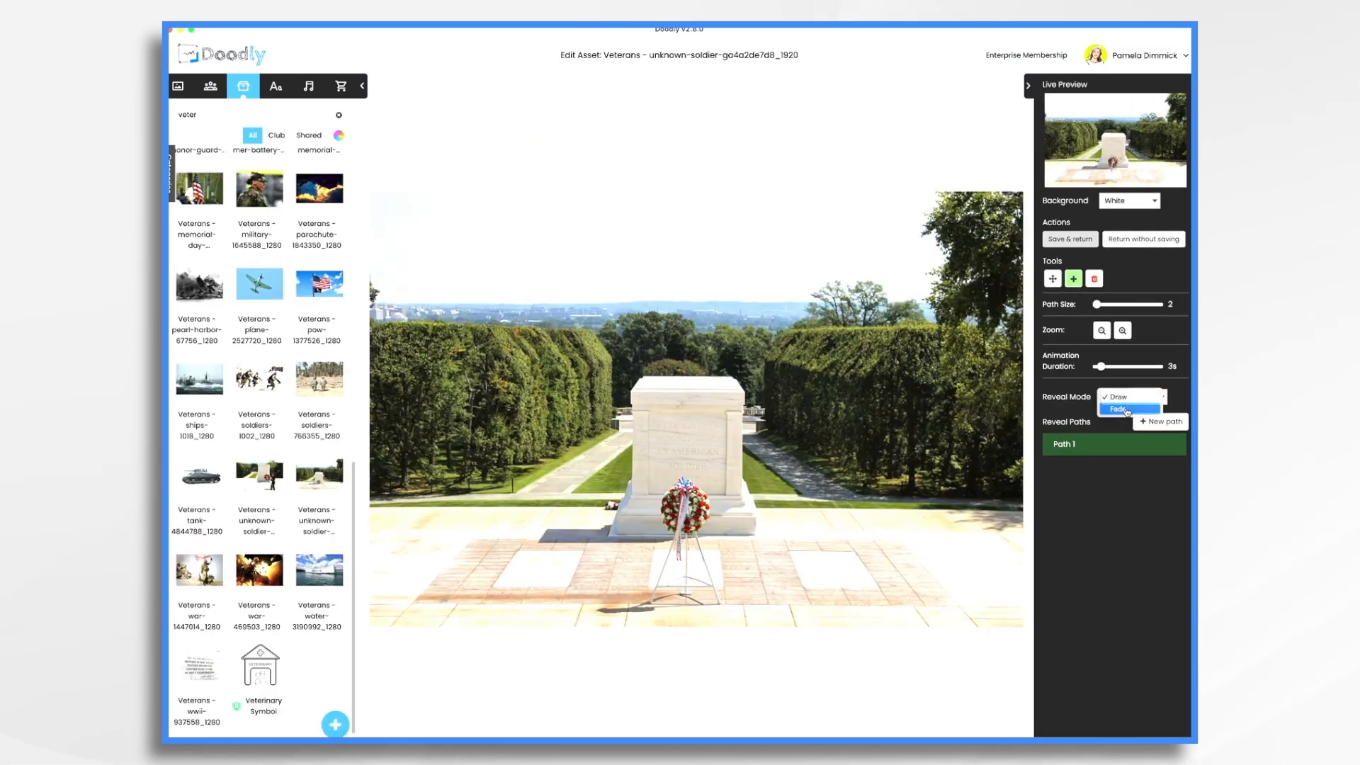
click(1127, 409)
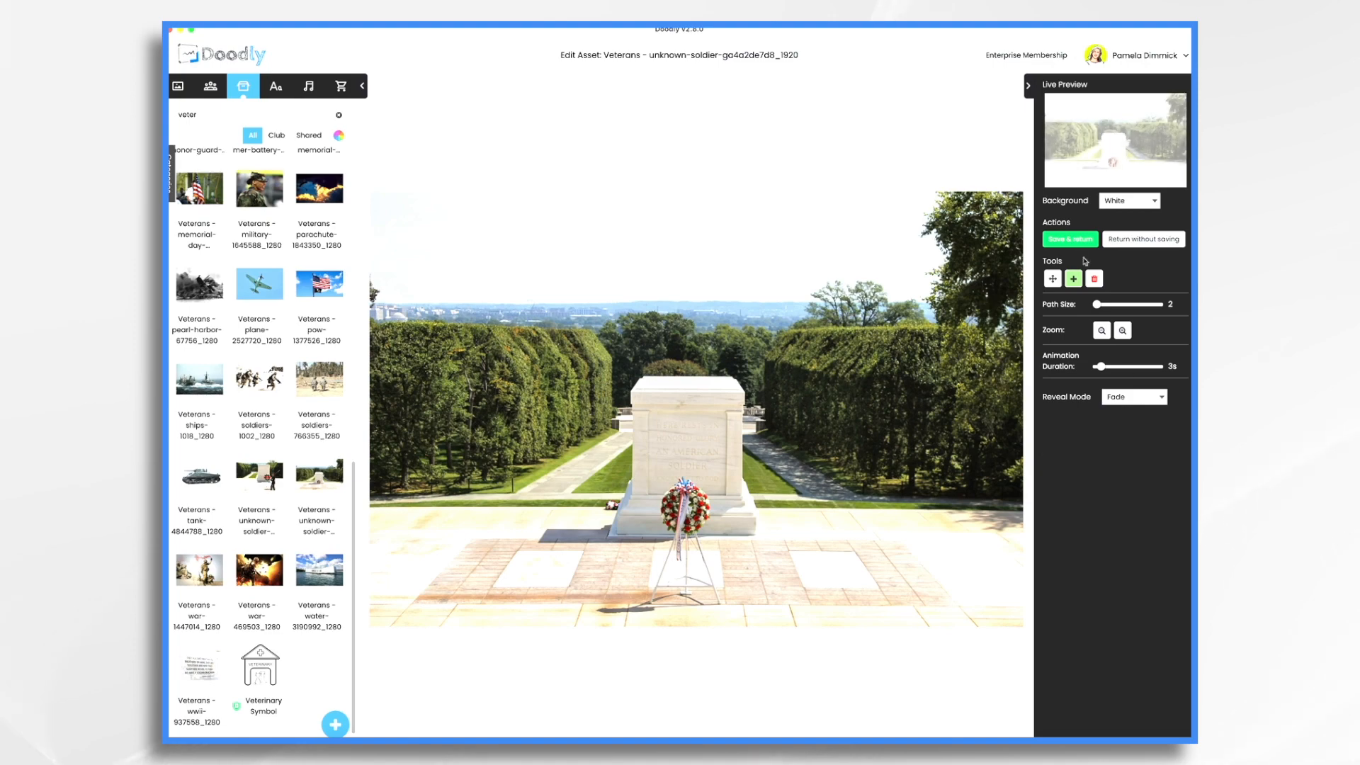
click(1070, 240)
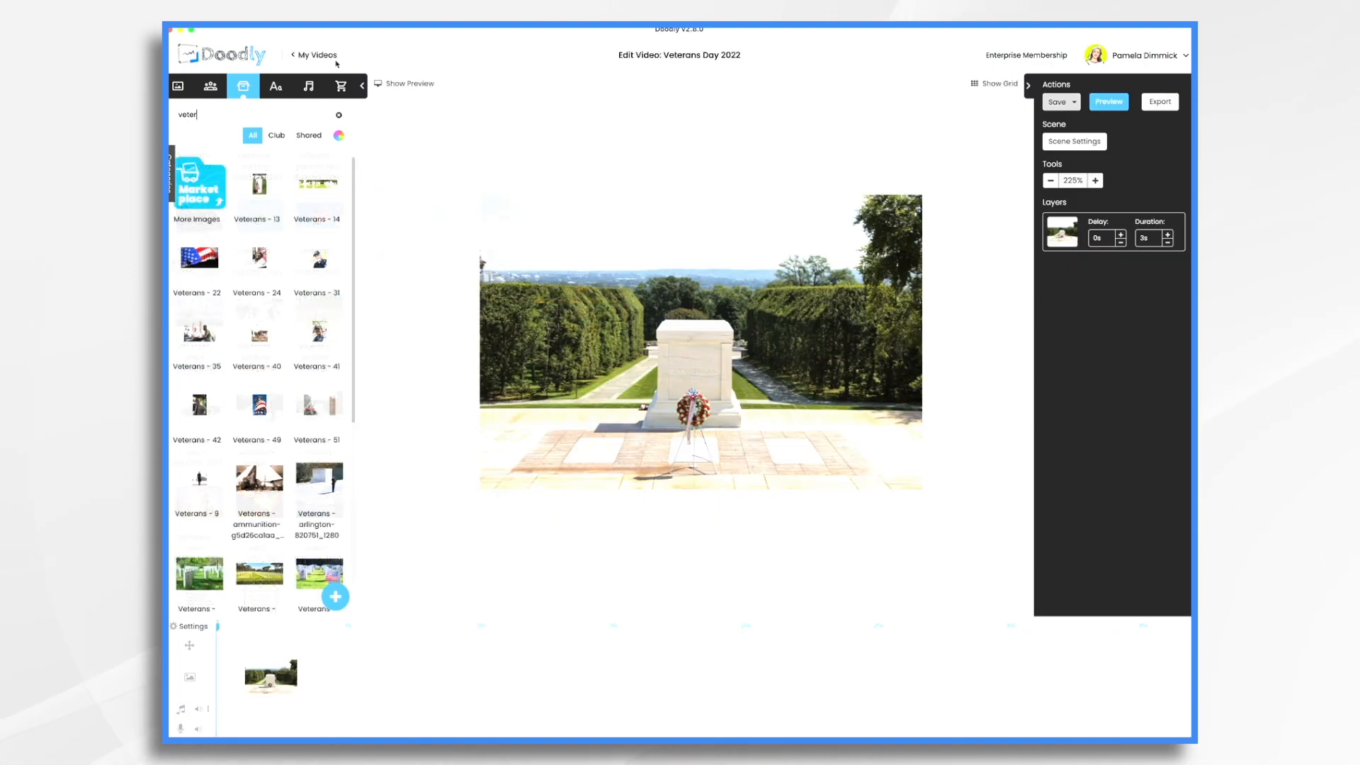
Add a Cairo Bold text box reading 'The Tomb of the Unknown Soldier'
click(276, 86)
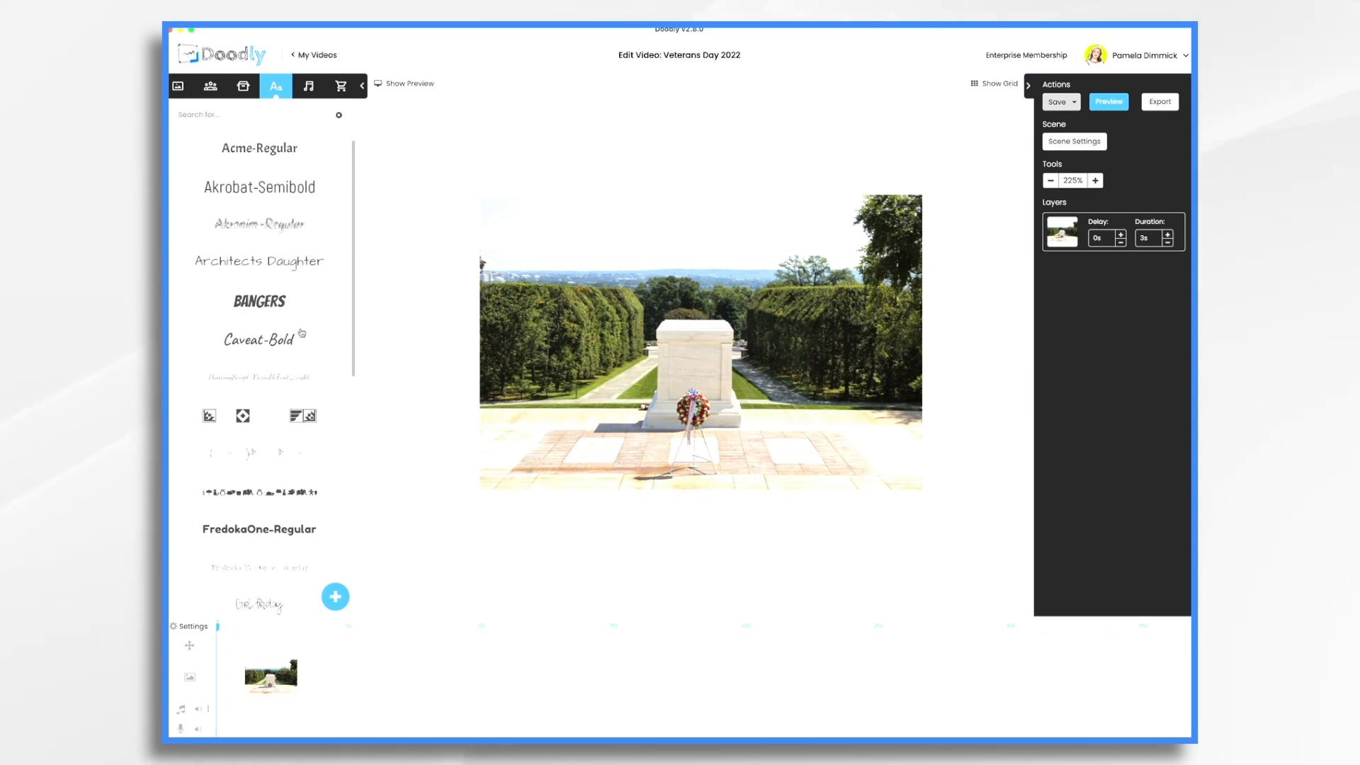
scroll(289, 452, down, 5)
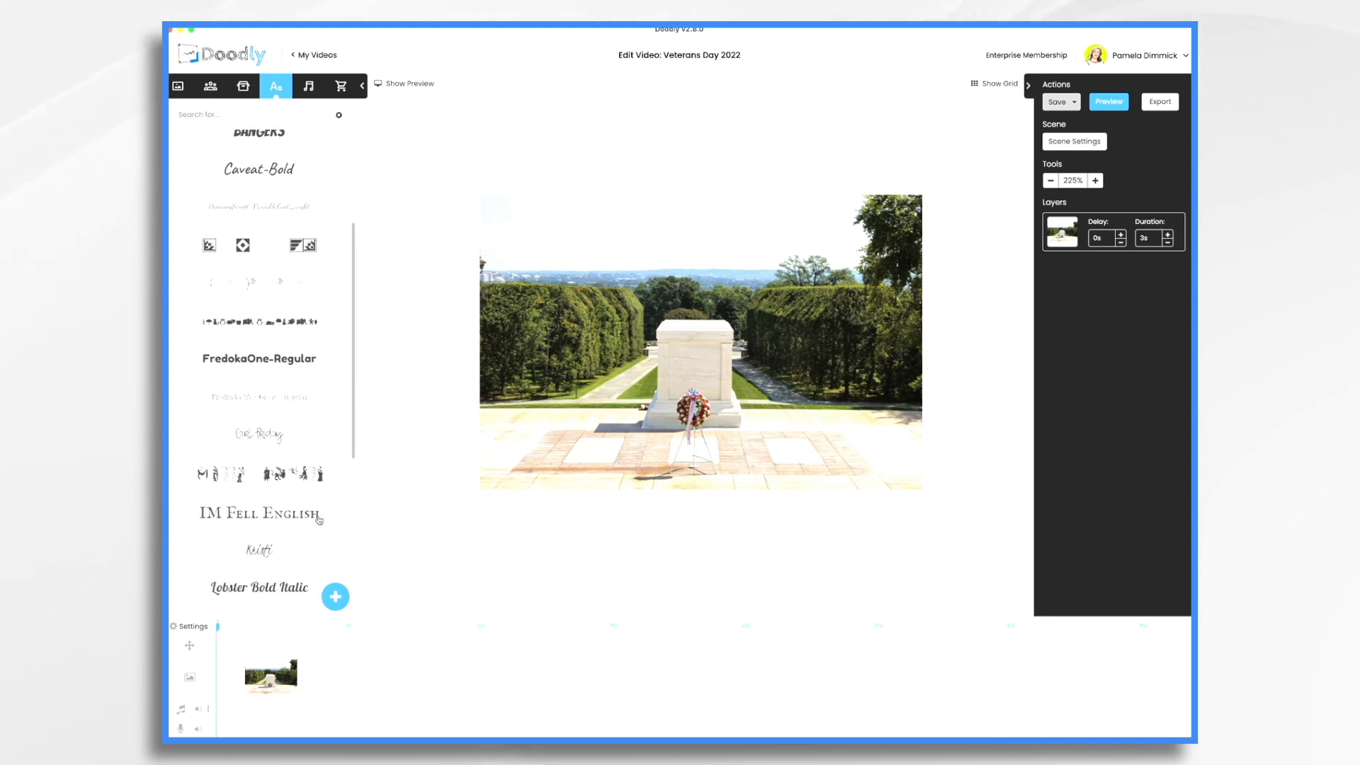
scroll(296, 535, down, 10)
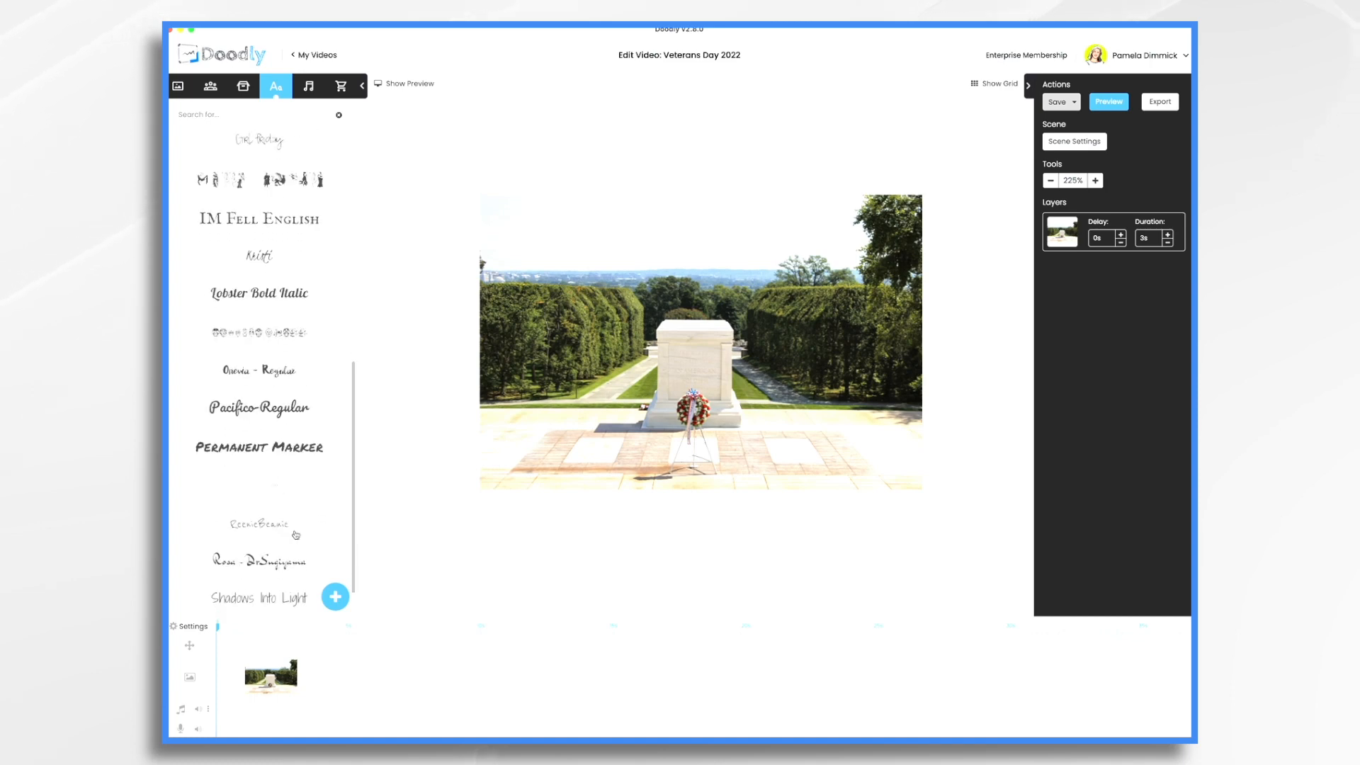
scroll(296, 535, down, 6)
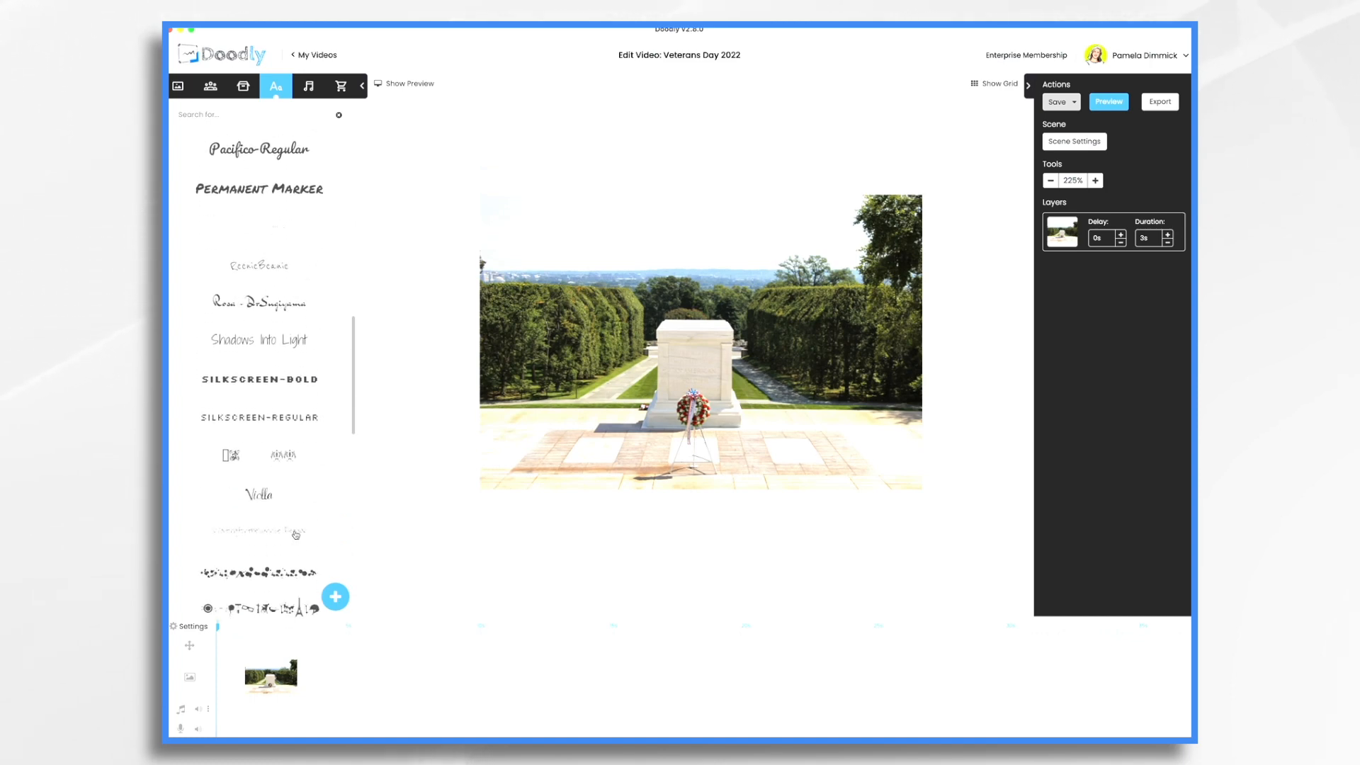
scroll(296, 534, down, 20)
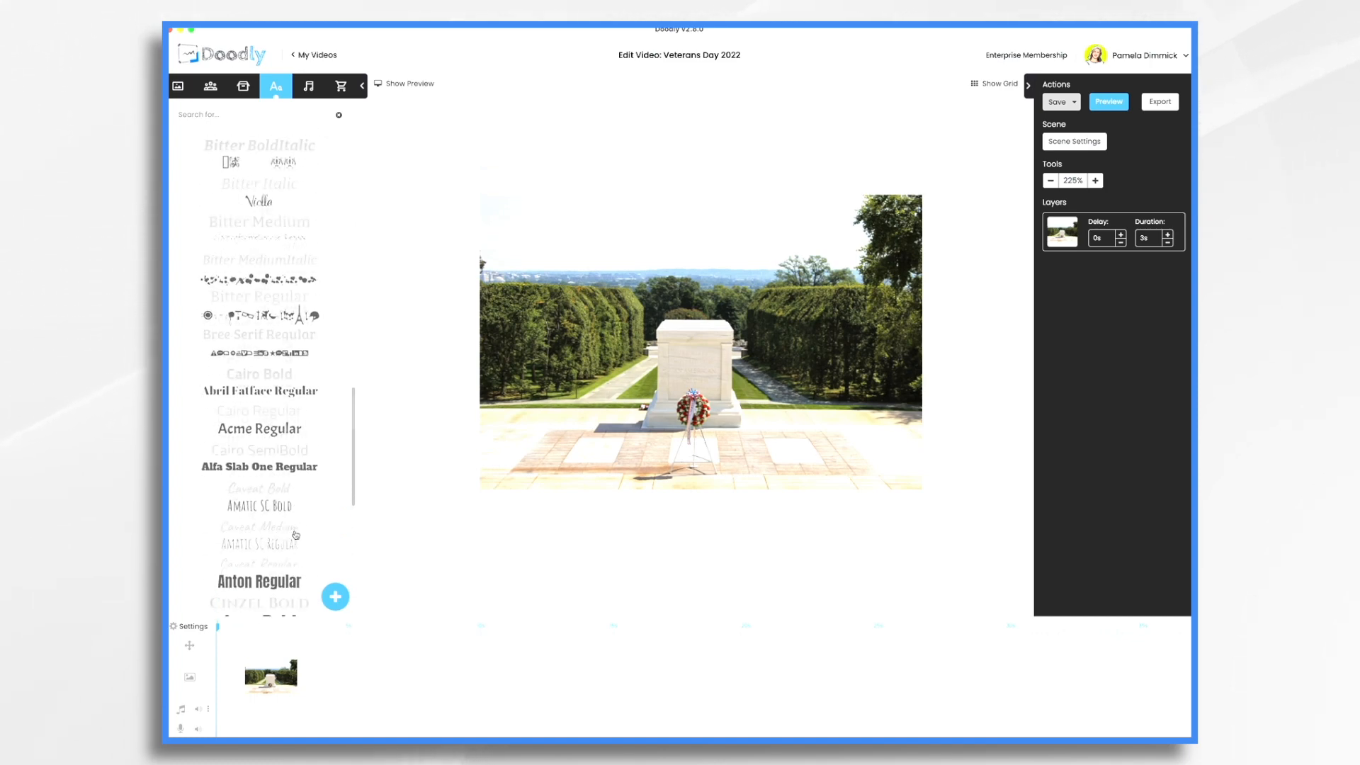
click(318, 377)
double_click(642, 462)
text(The Tomb of the Unk)
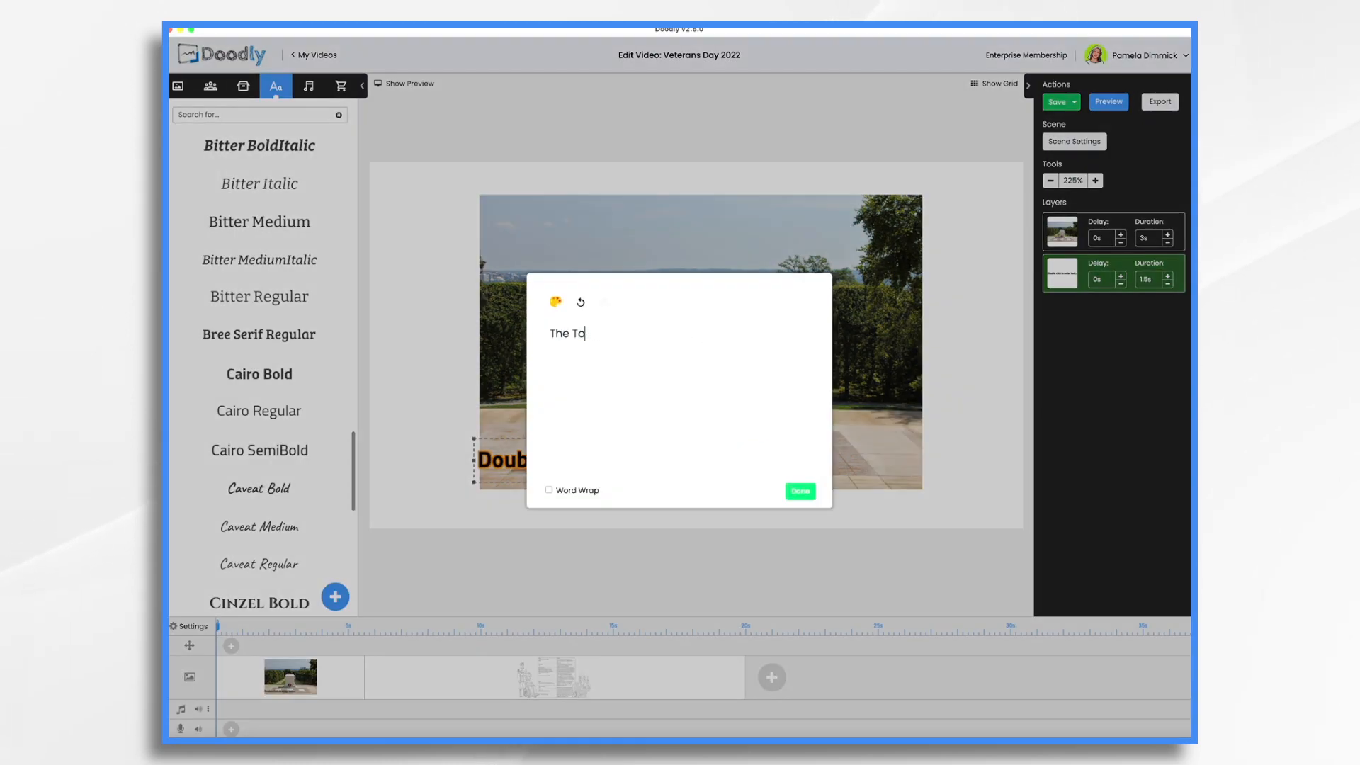
text(nown Soldier)
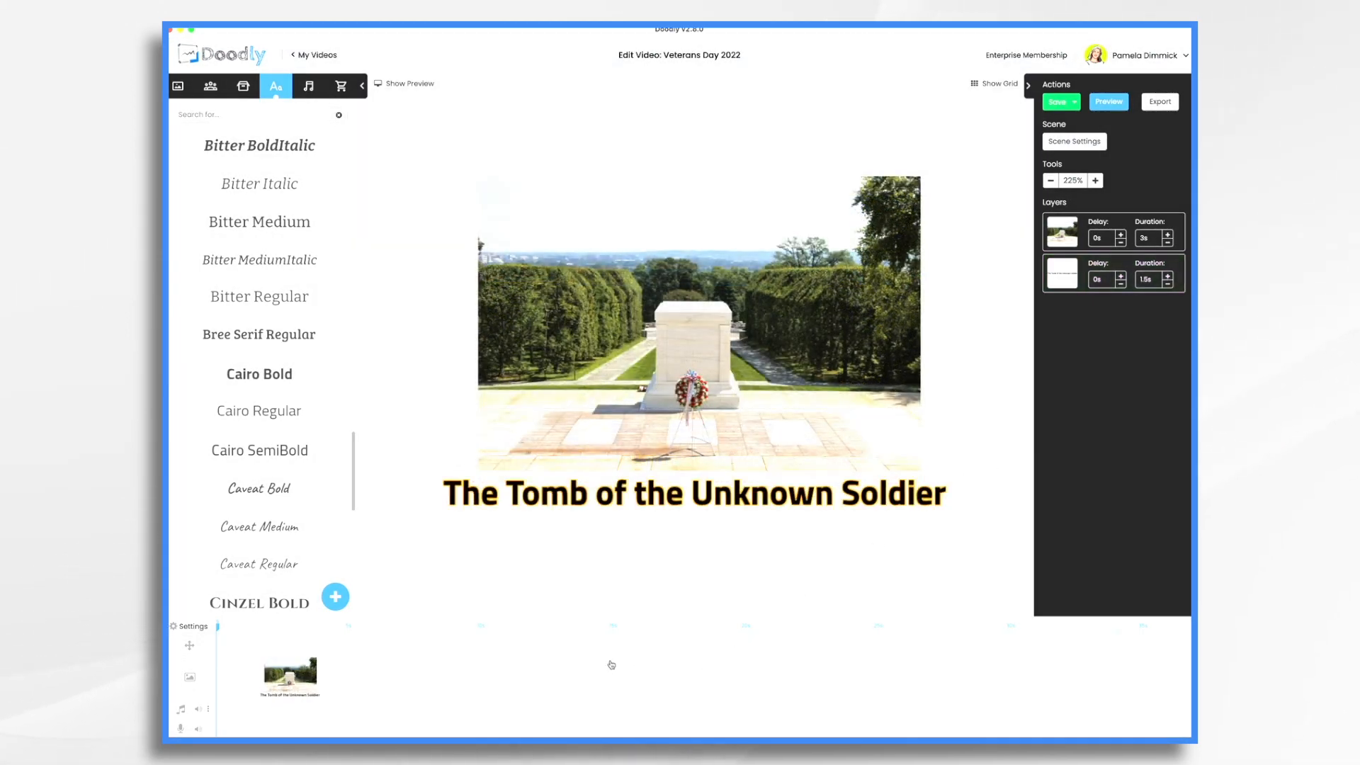
After checking the script scene's wording, set the photo duration to 2s and the title to 2.5s
click(610, 669)
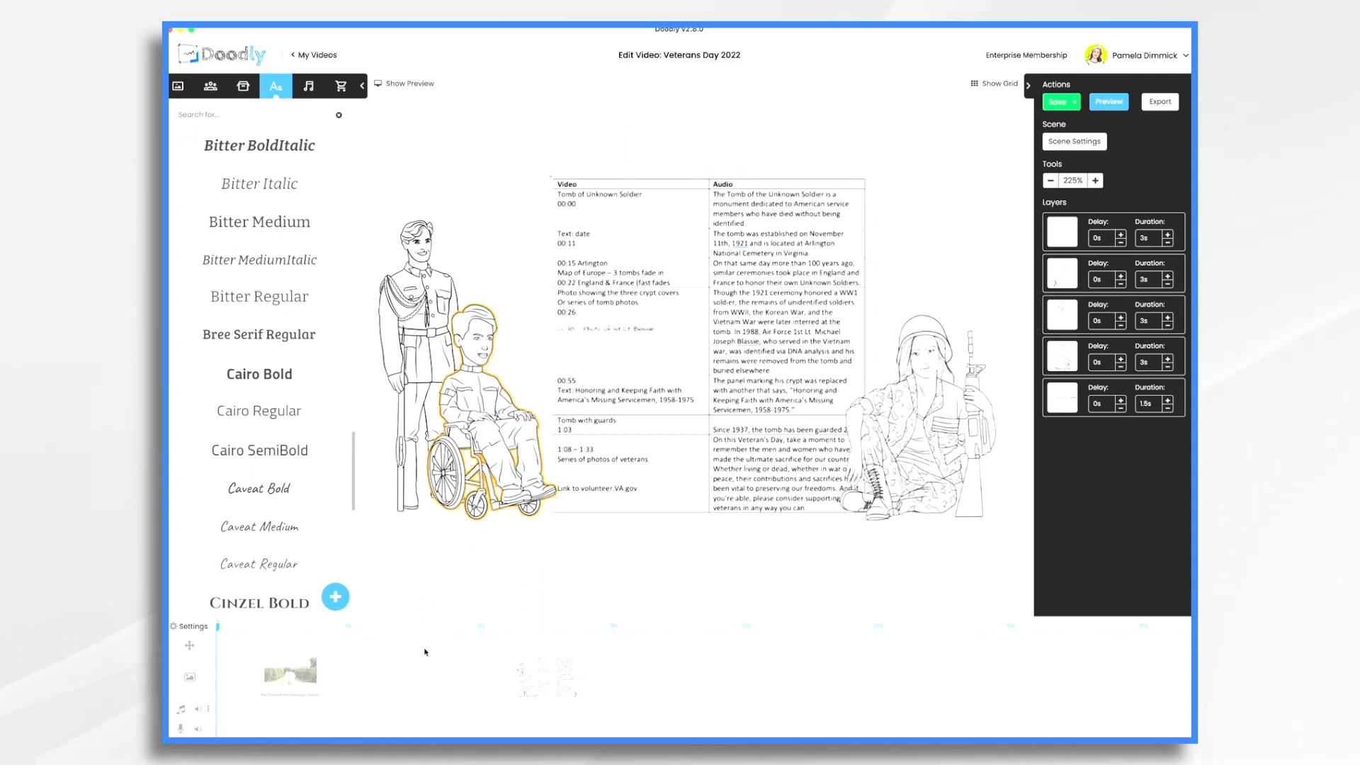
click(339, 676)
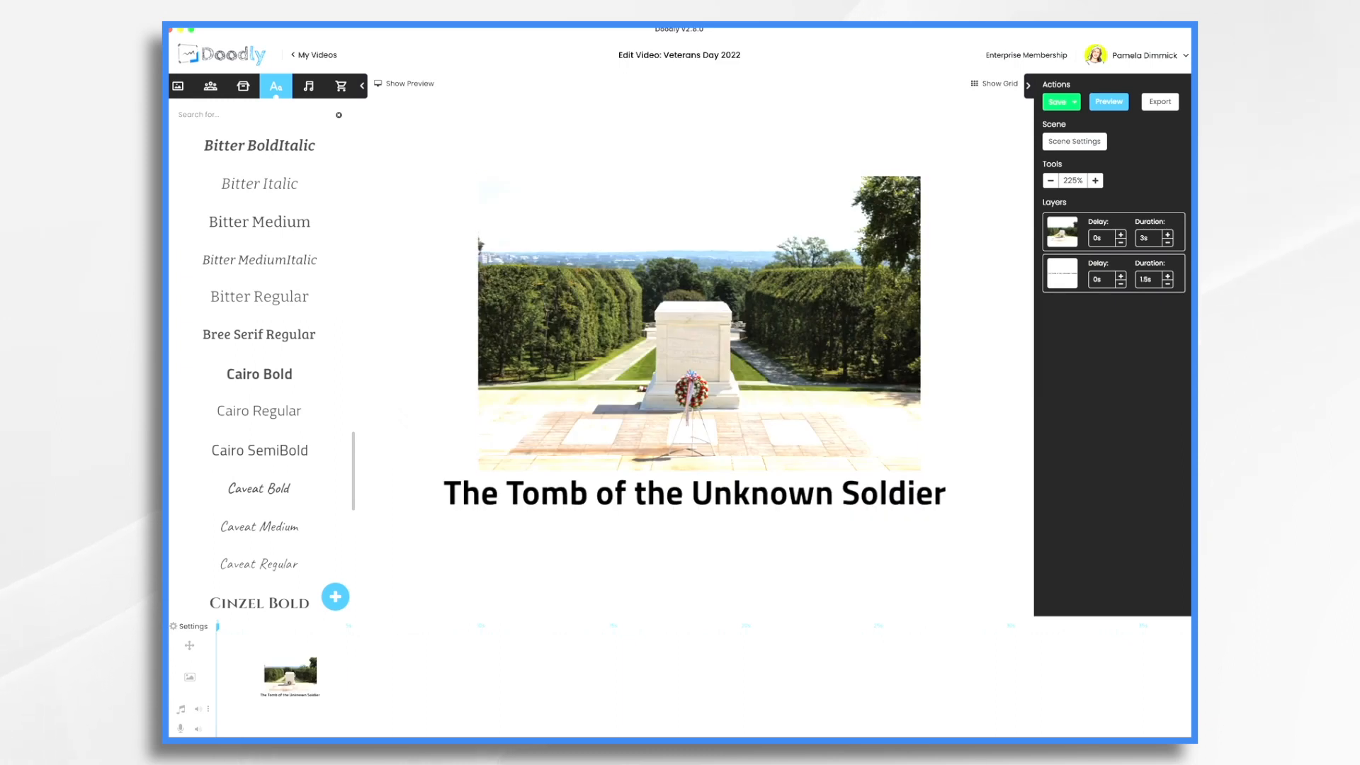
click(1169, 244)
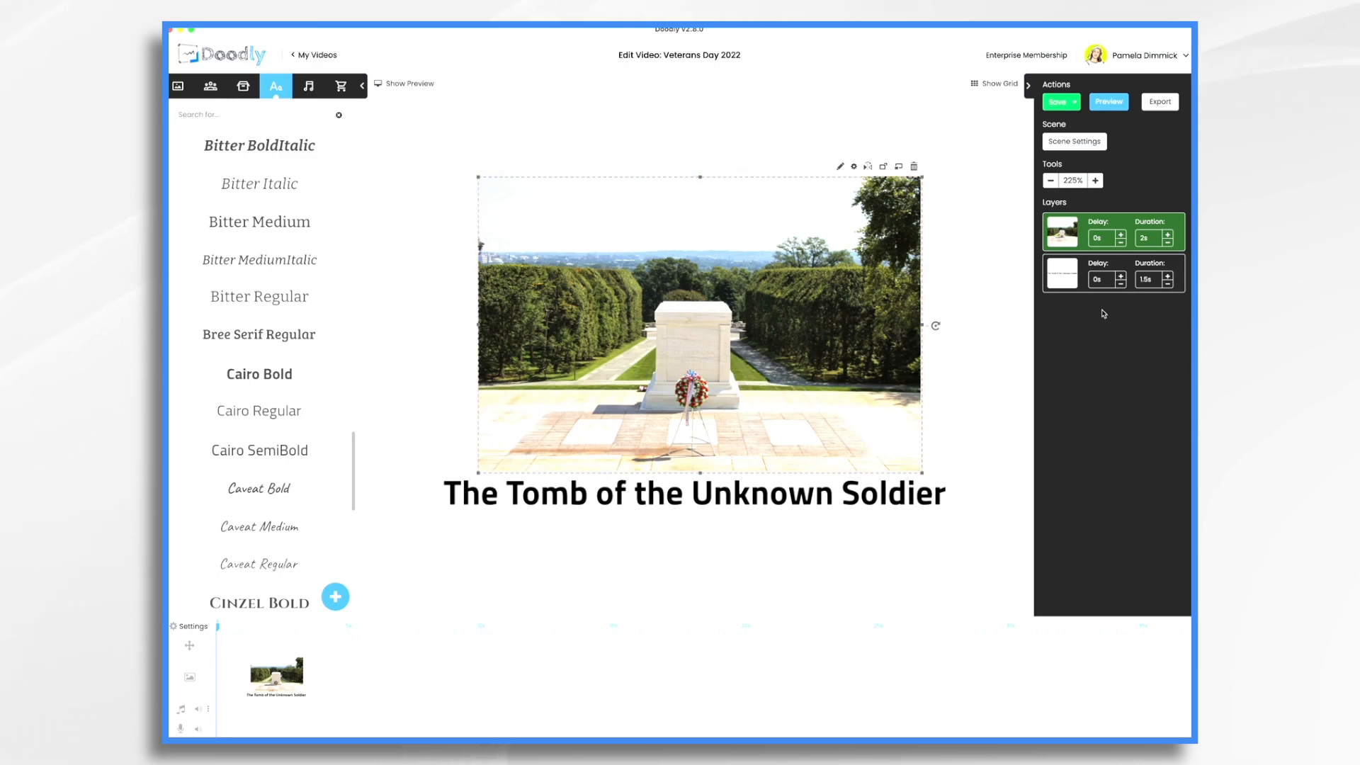
click(1167, 276)
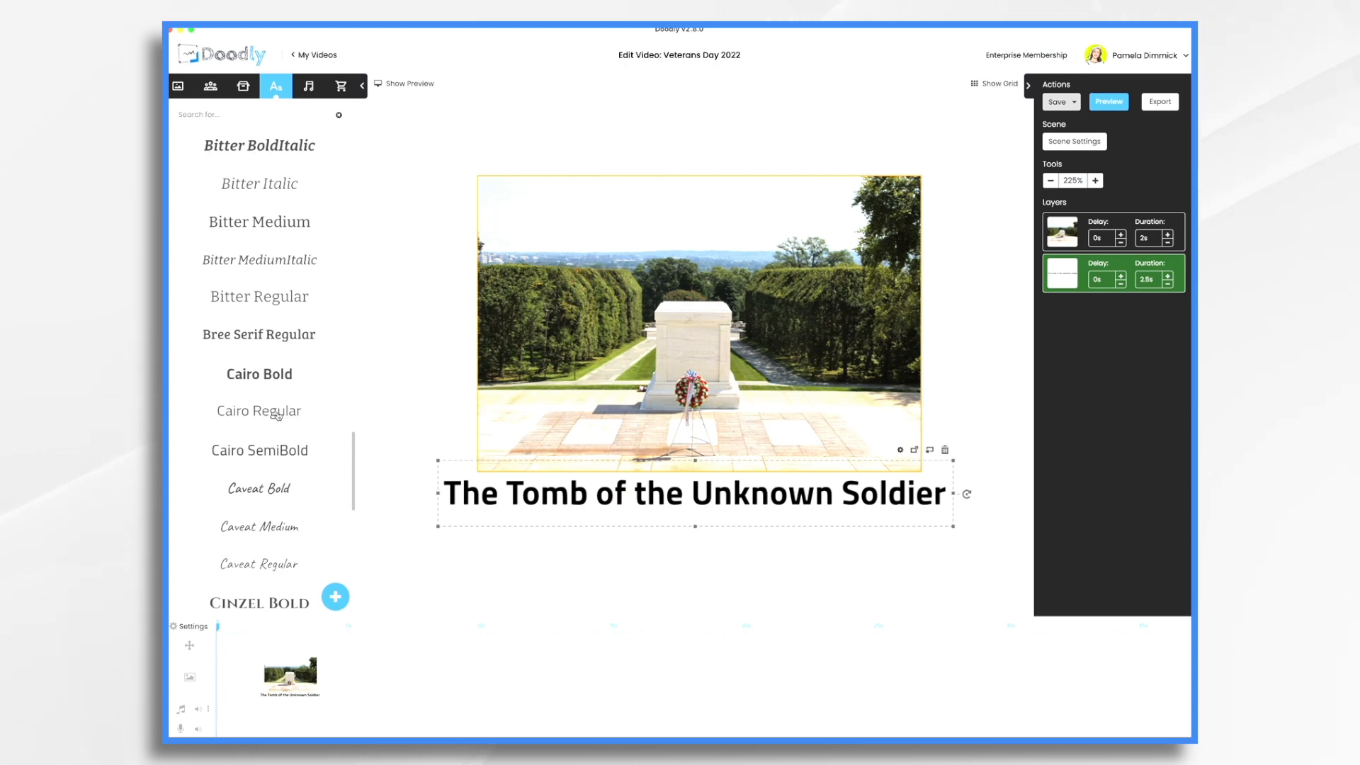
Add a Cairo Regular text box near the photo's top and type the date 'November 11, 1921'
drag(276, 409, 661, 263)
drag(664, 230, 664, 231)
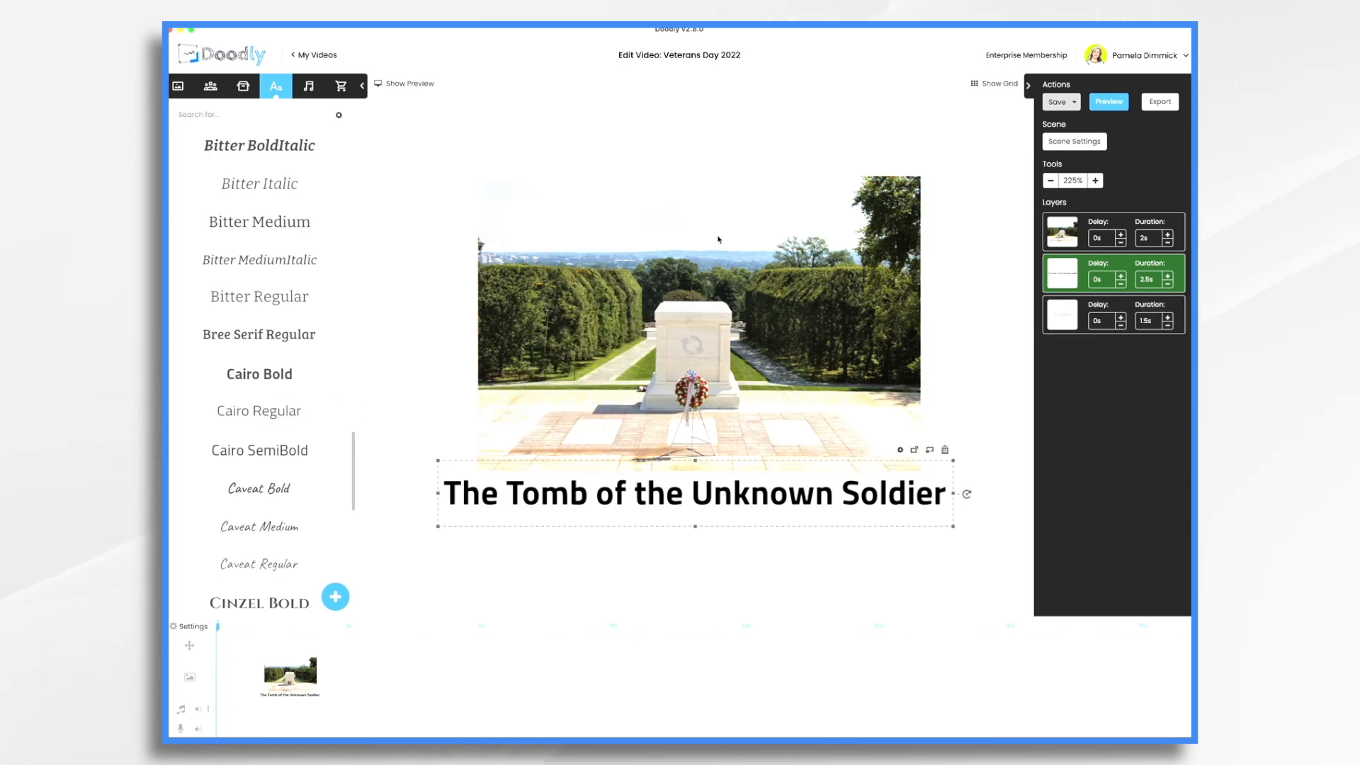
double_click(698, 228)
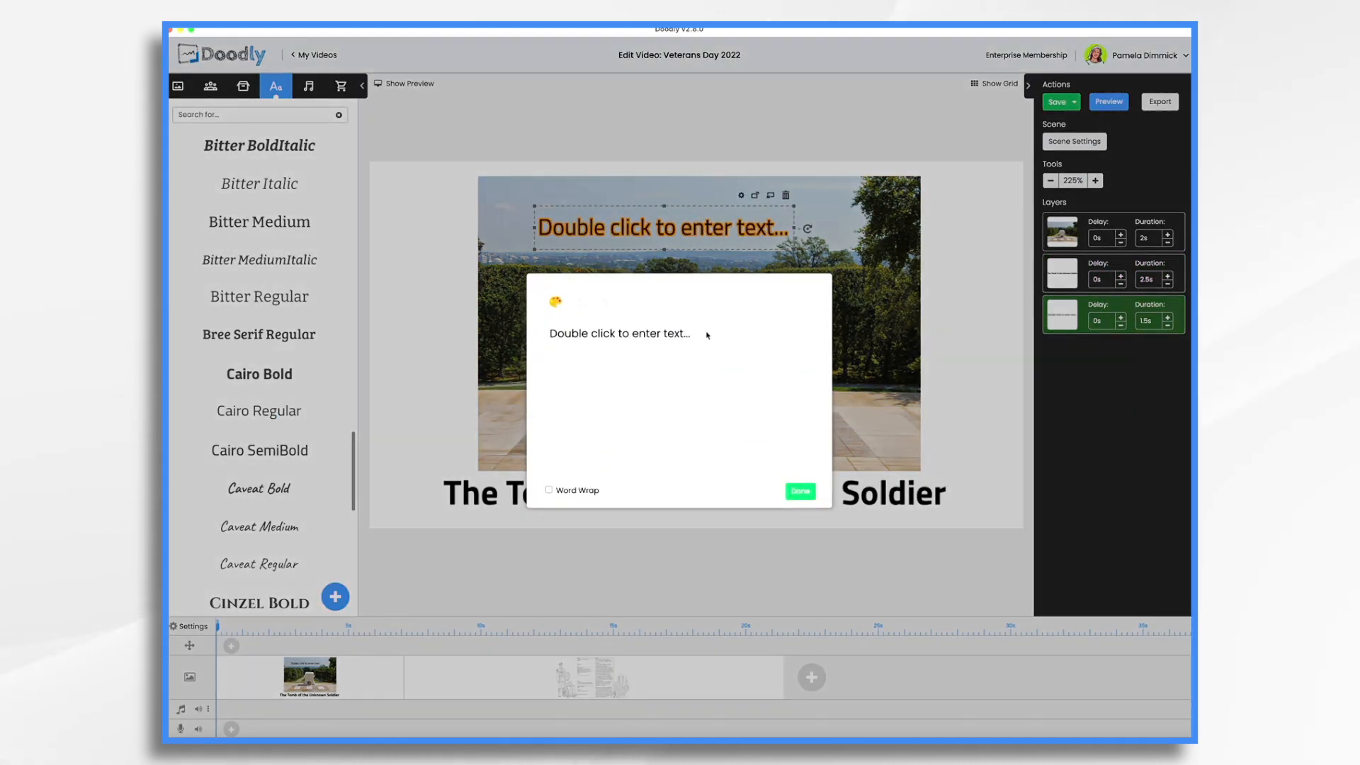
text(November 11, 1921)
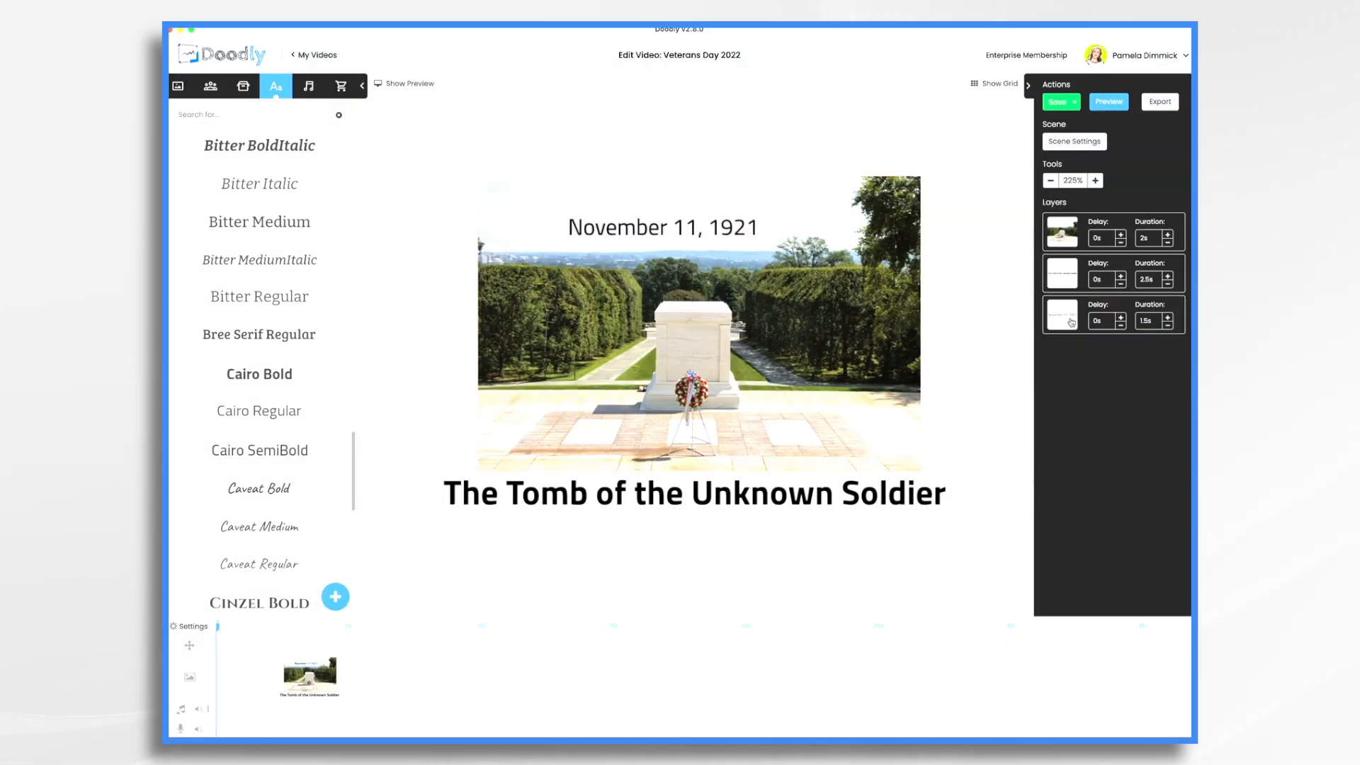
Raise the date caption's Delay toward 5s with the + stepper
click(1121, 318)
click(1121, 318)
click(1120, 318)
click(1120, 318)
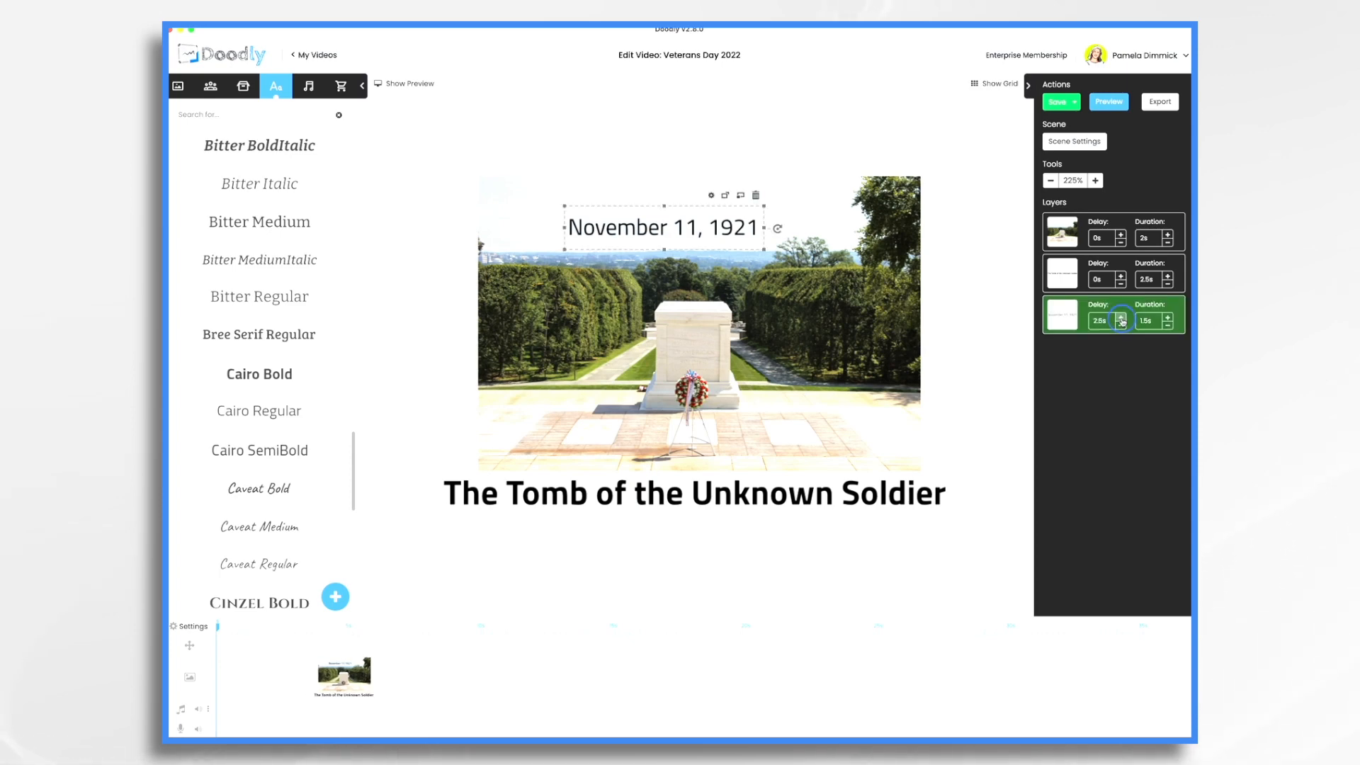
click(1120, 318)
click(1121, 318)
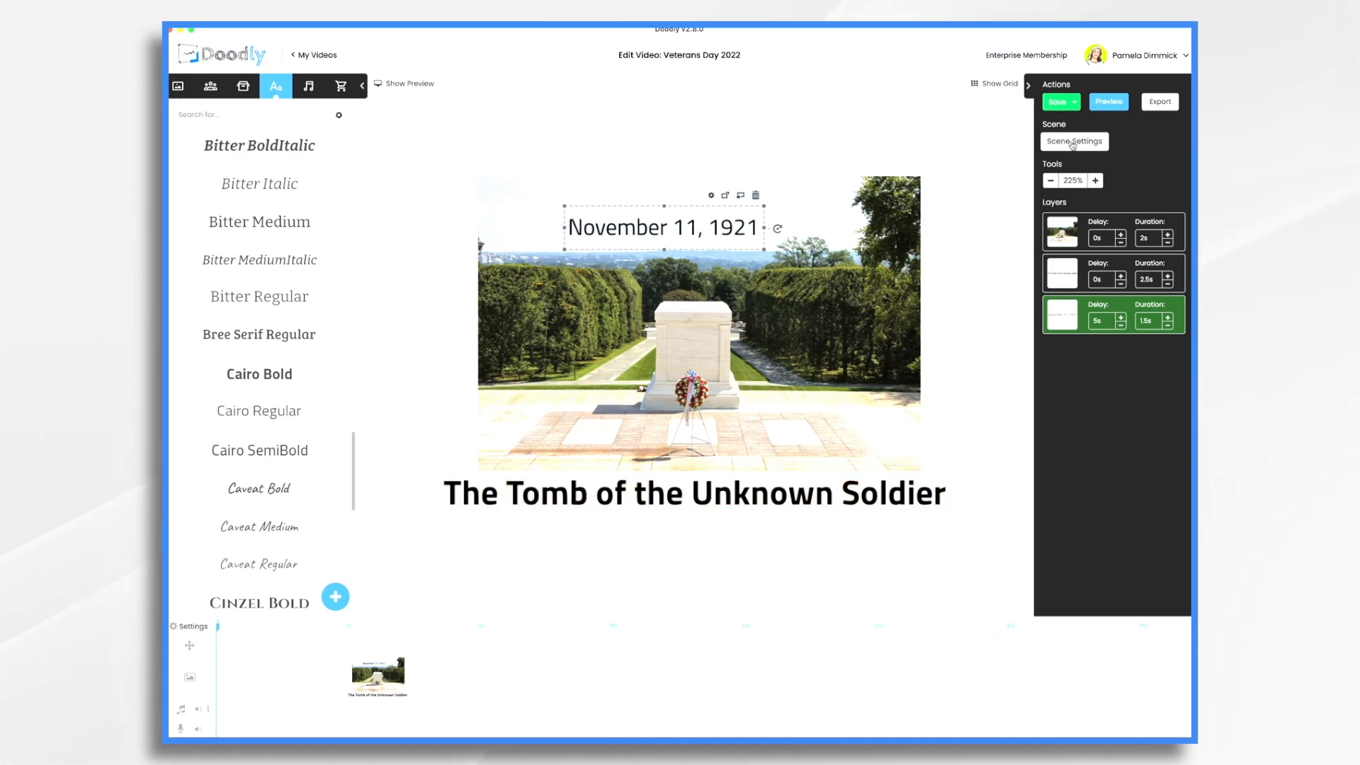
In Scene Settings, raise the tomb scene's extra end time from 2s to 3s and apply
click(1073, 144)
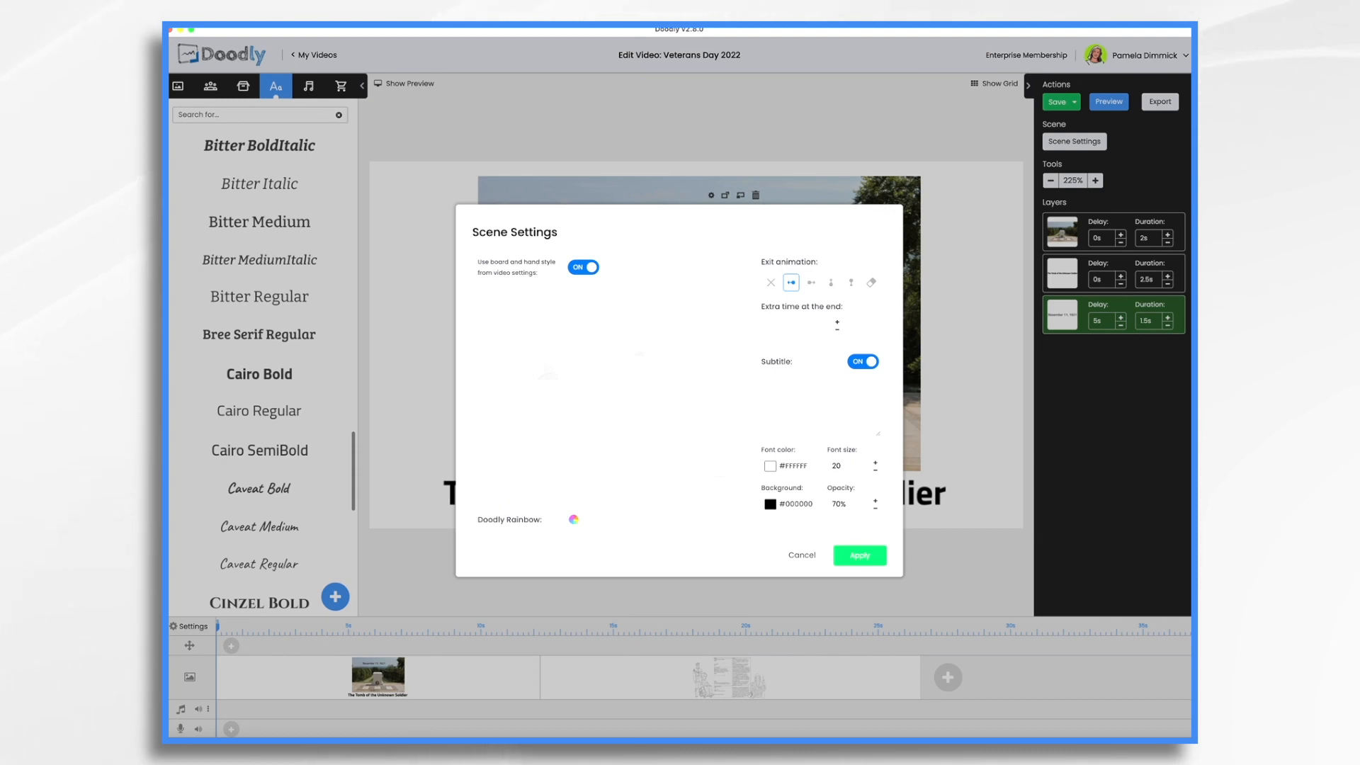
click(860, 556)
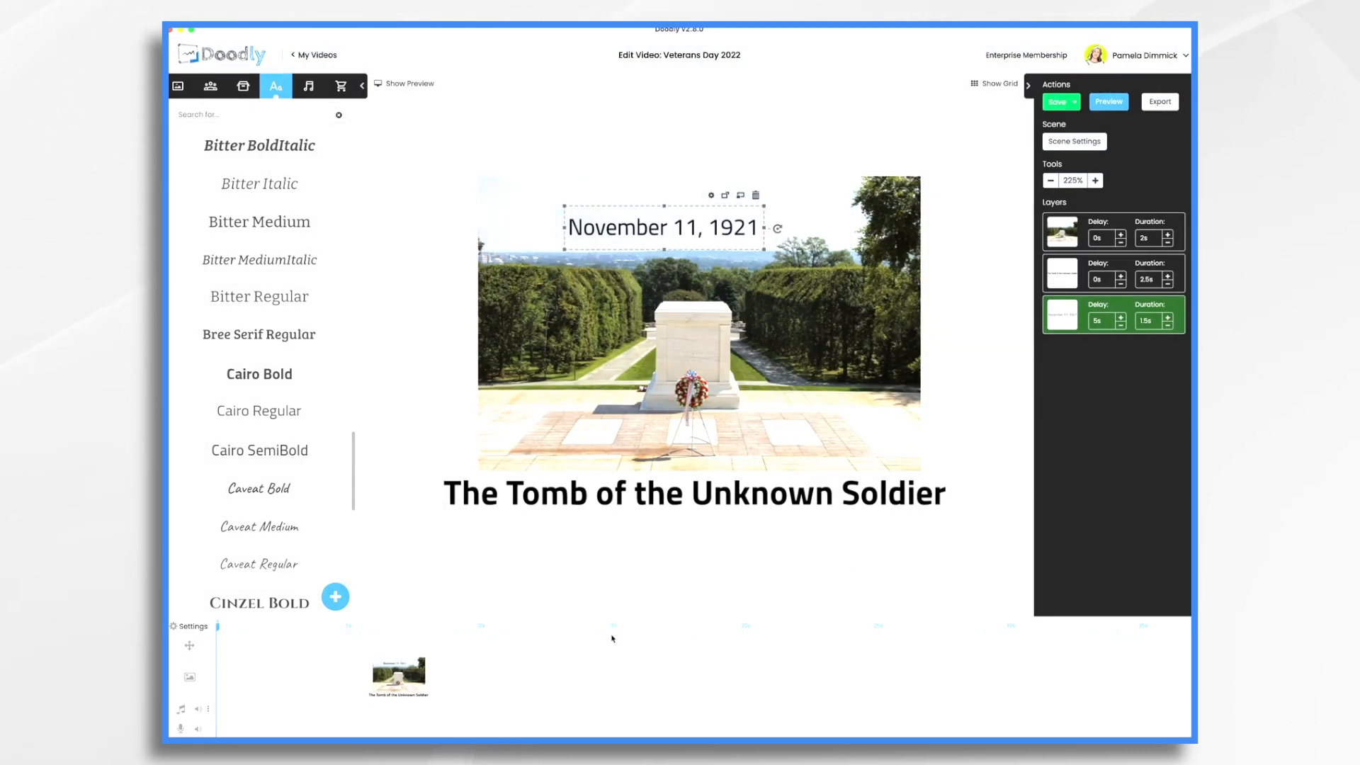
click(1073, 141)
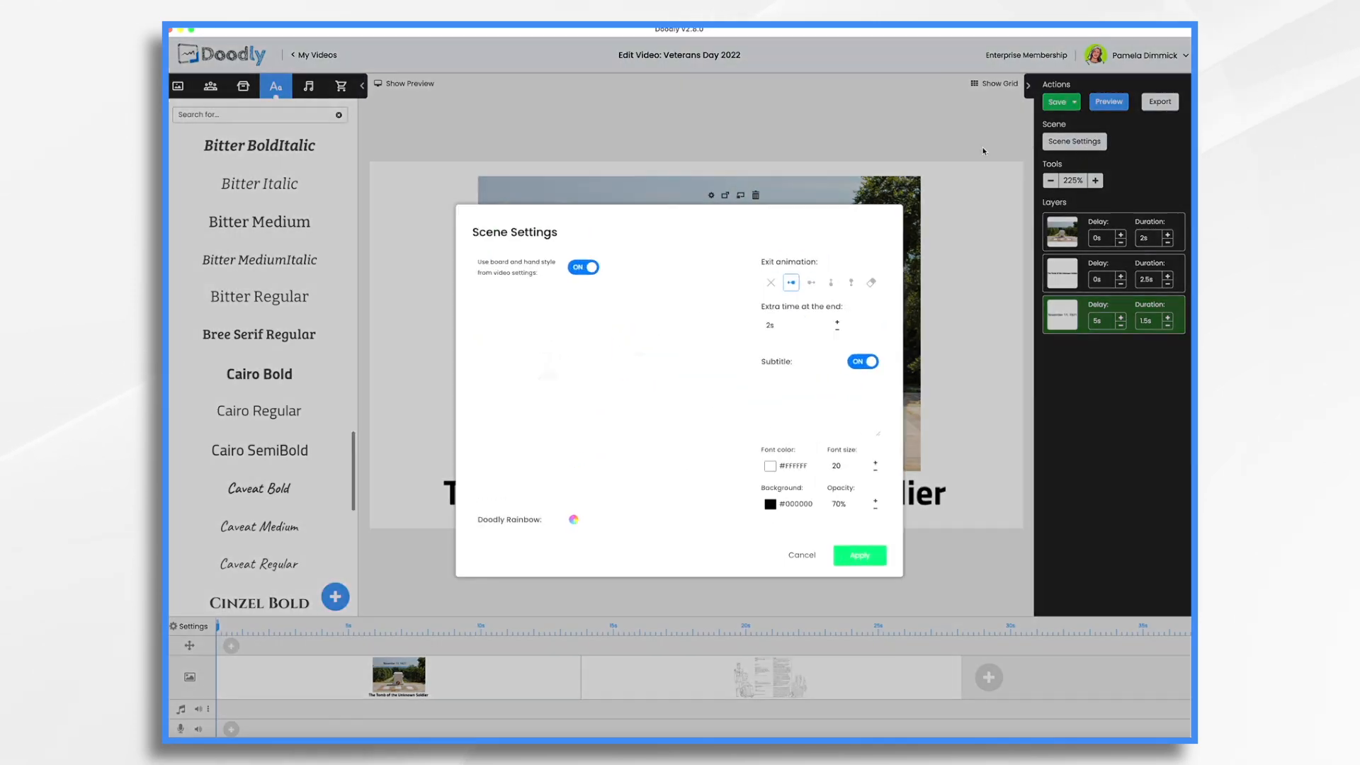
click(837, 323)
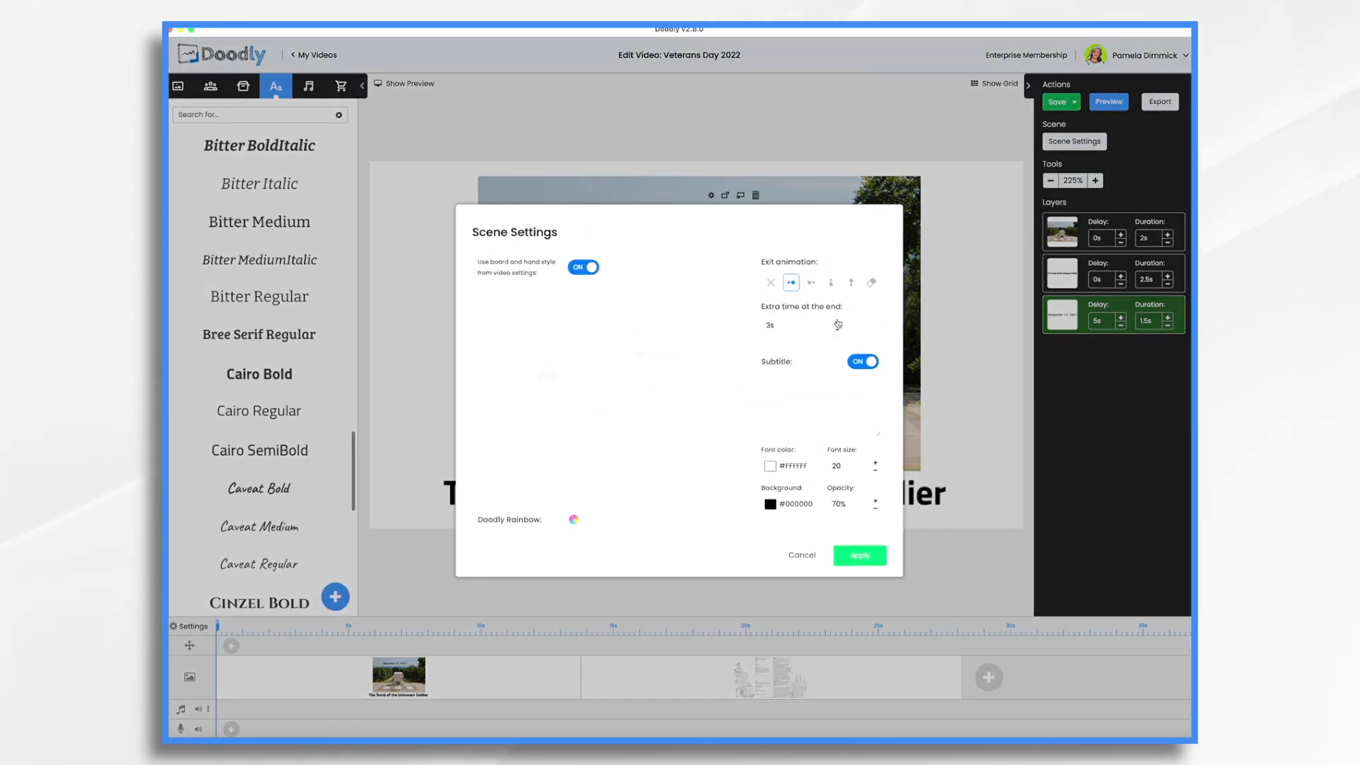
click(857, 555)
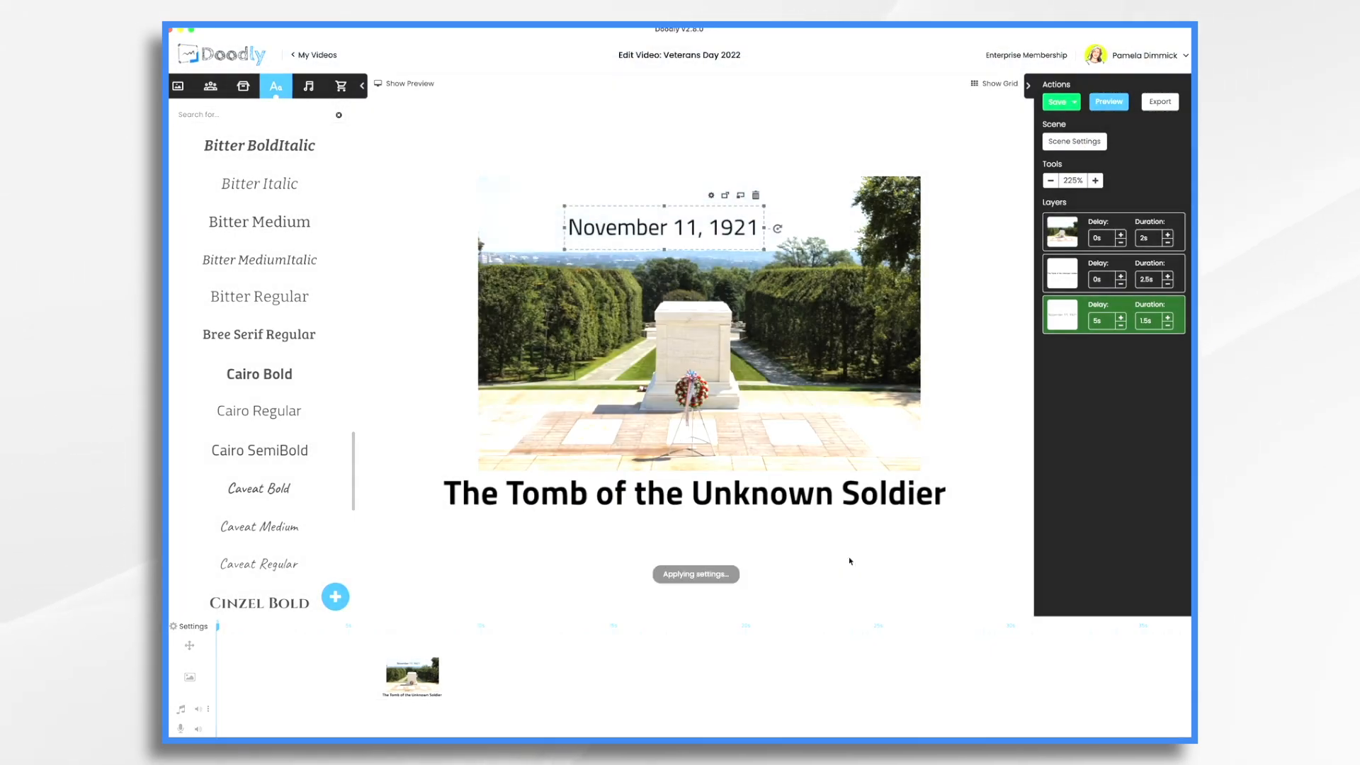
Insert a new blank scene and upload the World_map_silhouette PNG as a prop onto it
right_click(628, 675)
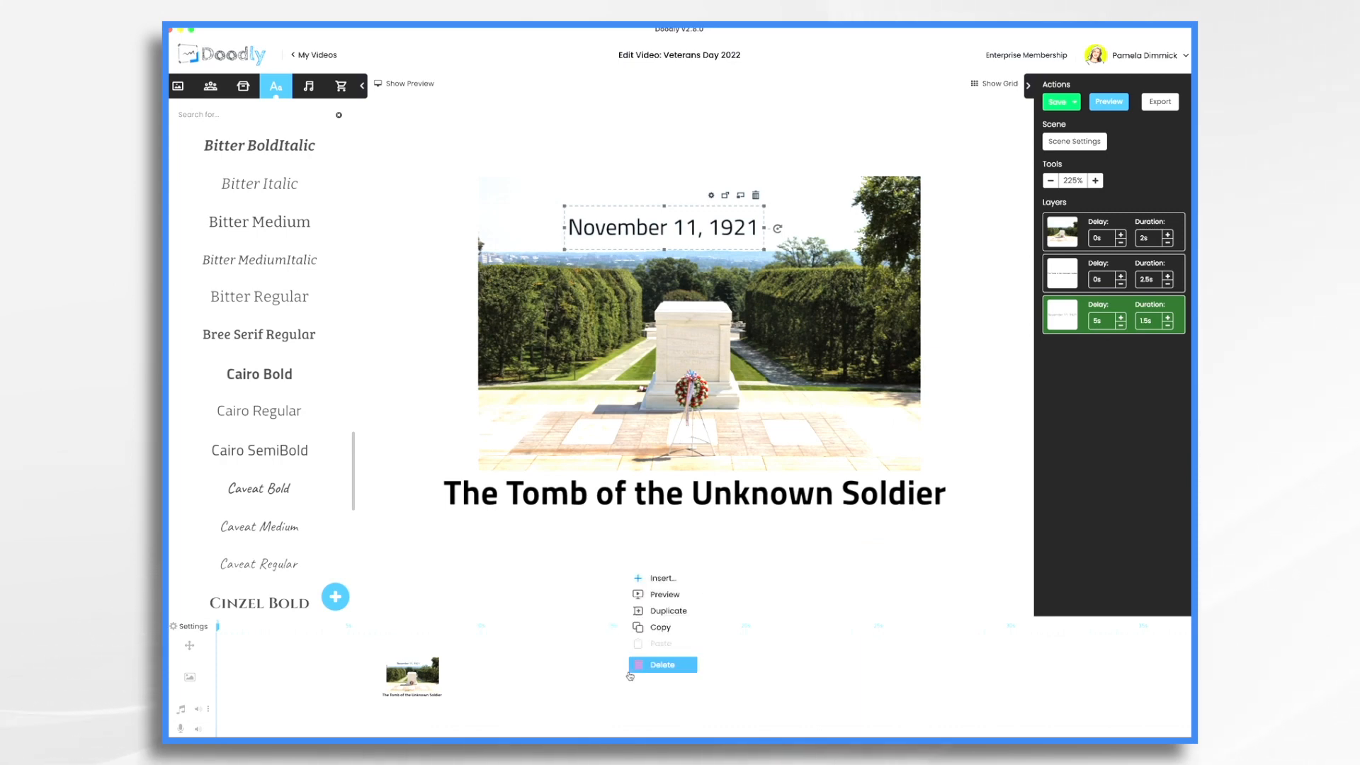
click(672, 579)
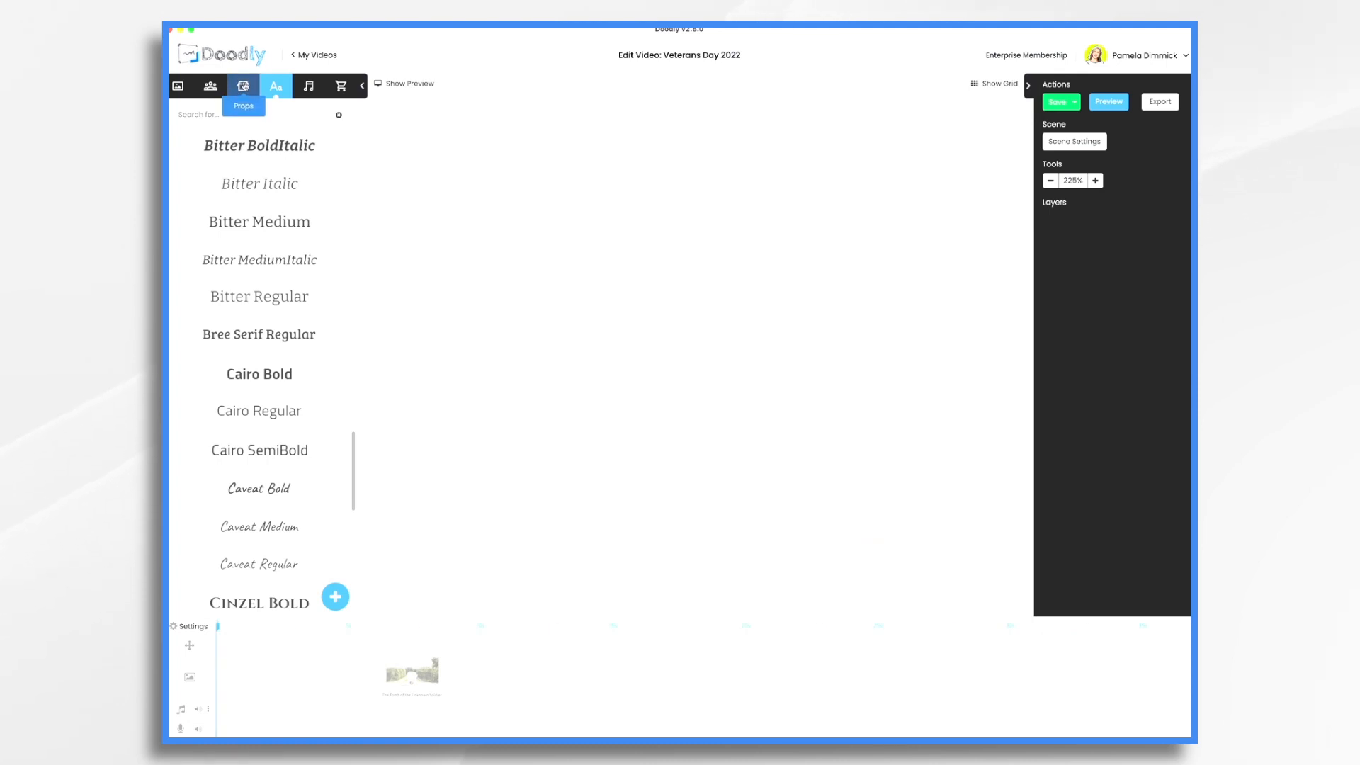
click(244, 86)
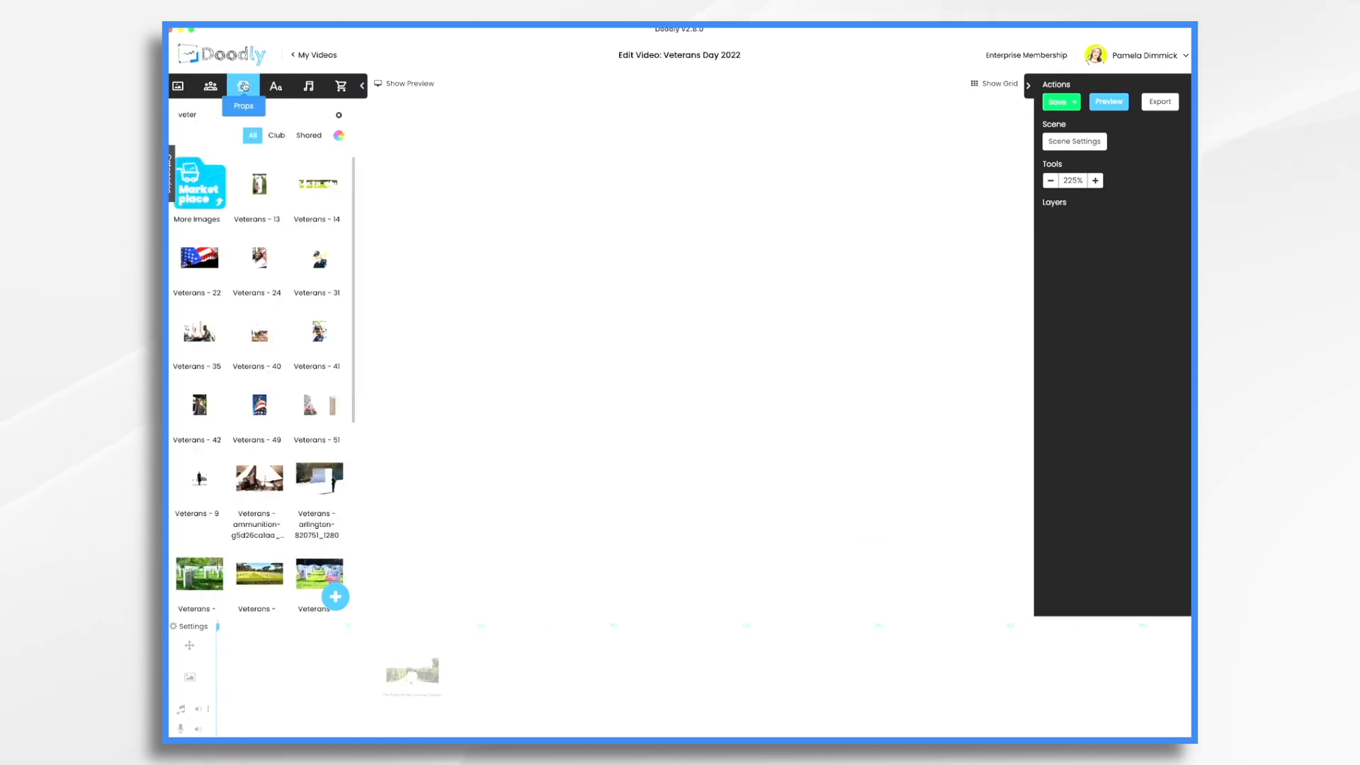
click(336, 602)
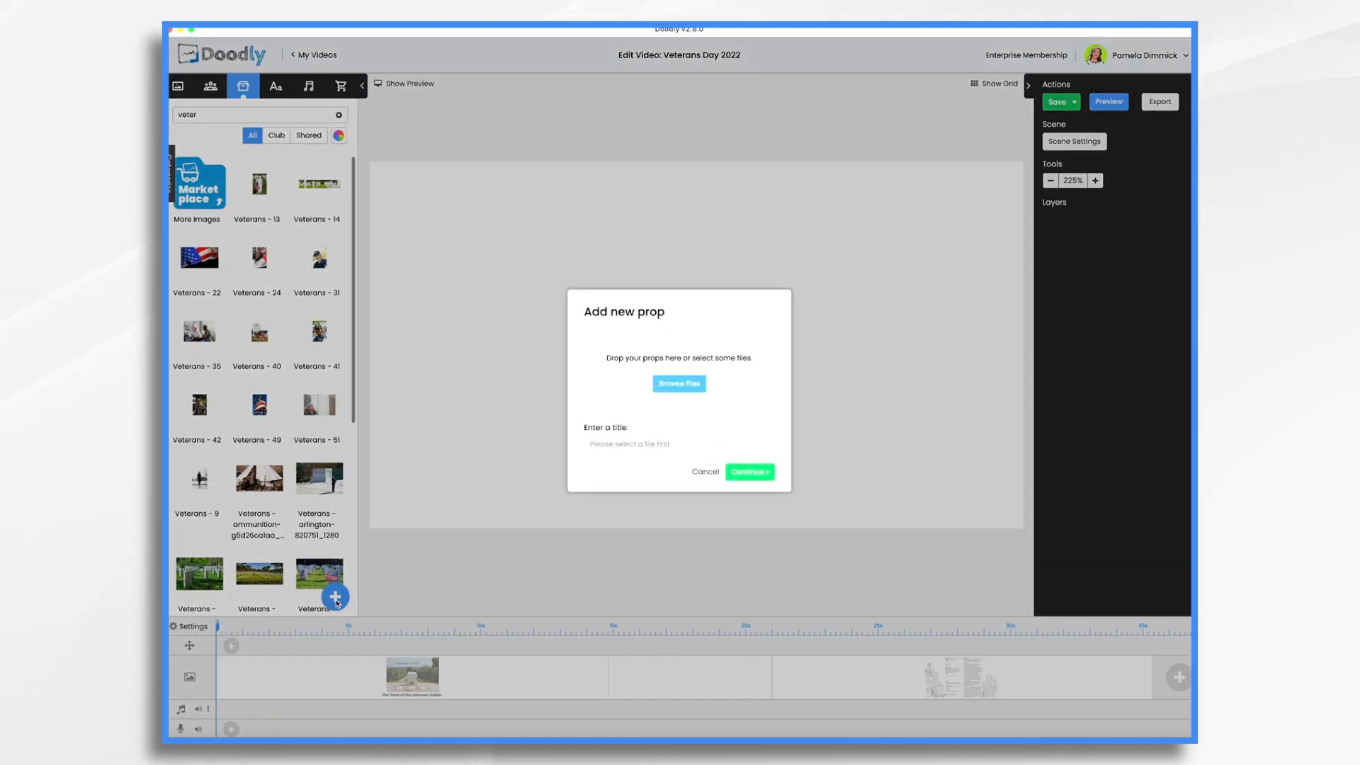
click(680, 383)
click(622, 362)
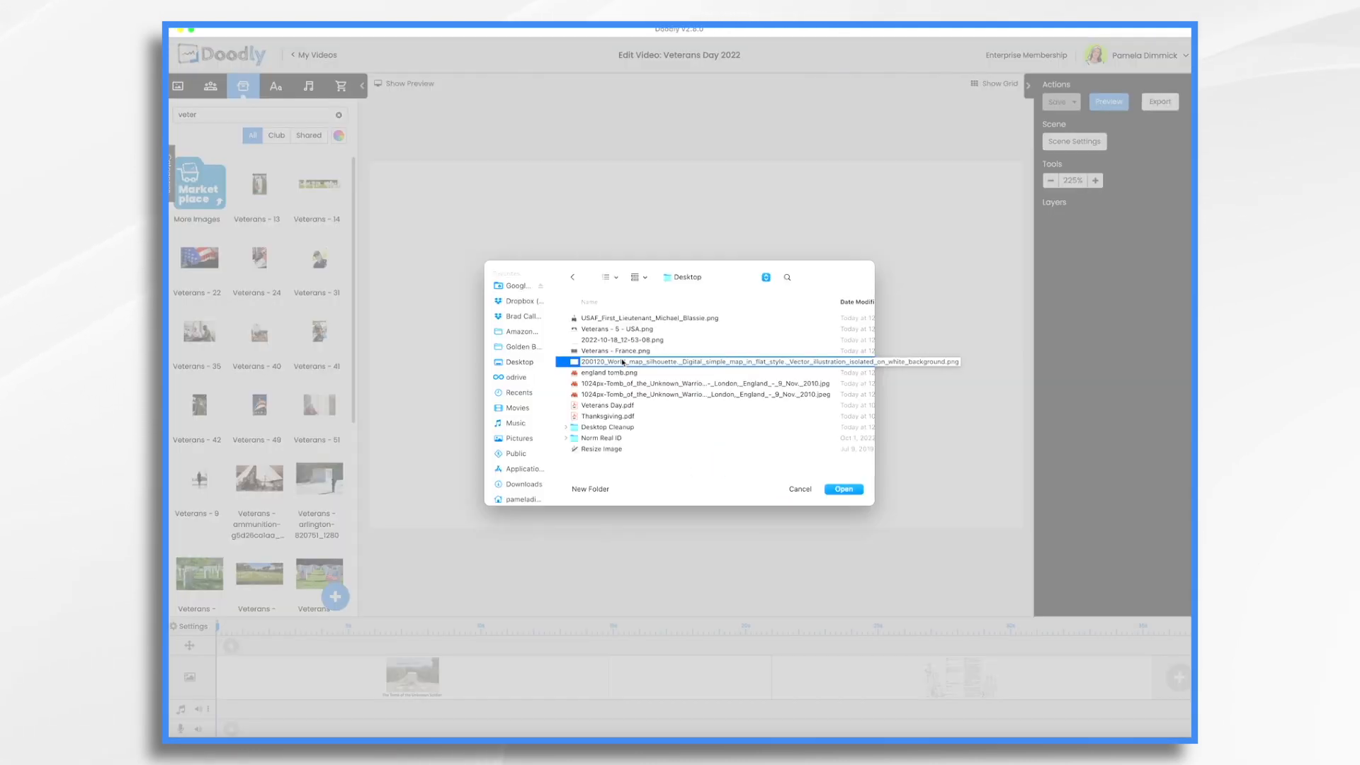
click(844, 490)
click(744, 485)
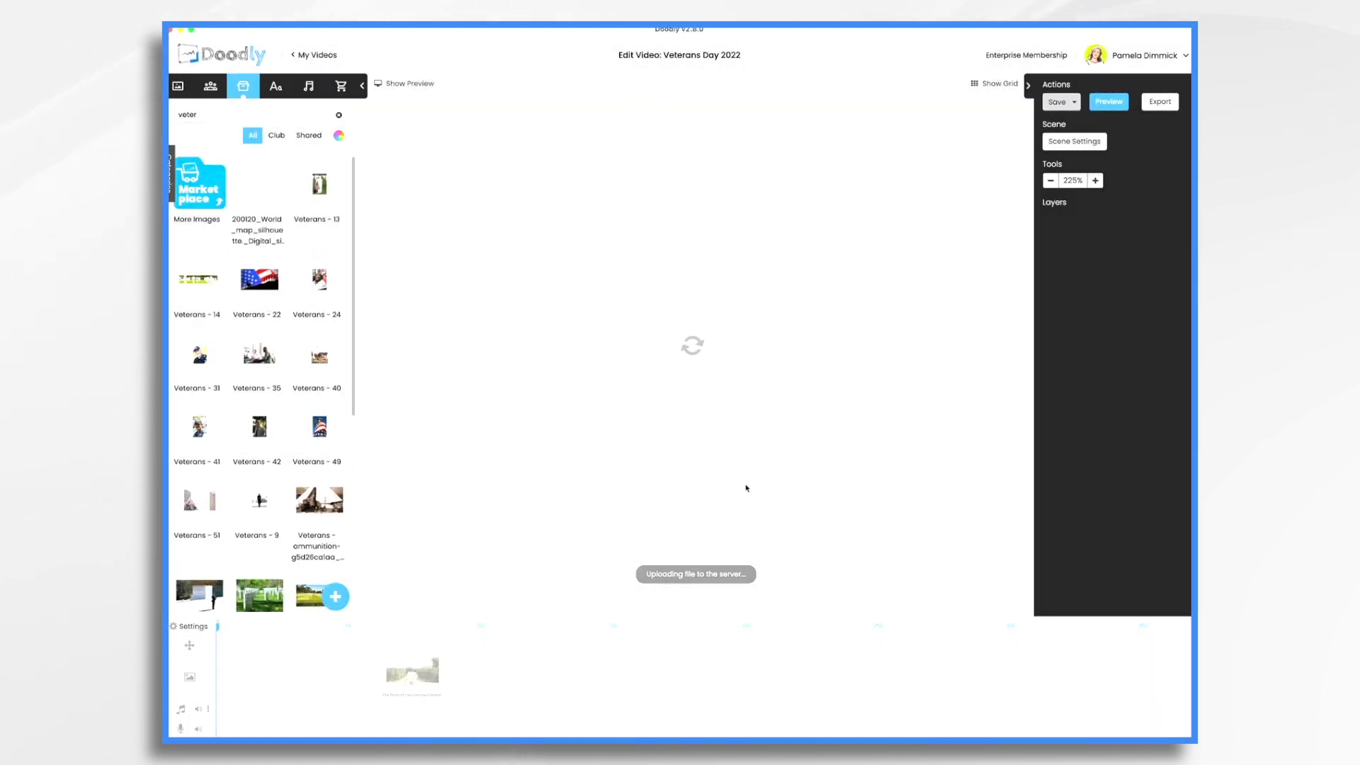
Enlarge the world map image and position it near the canvas centre
click(702, 323)
drag(702, 323, 666, 342)
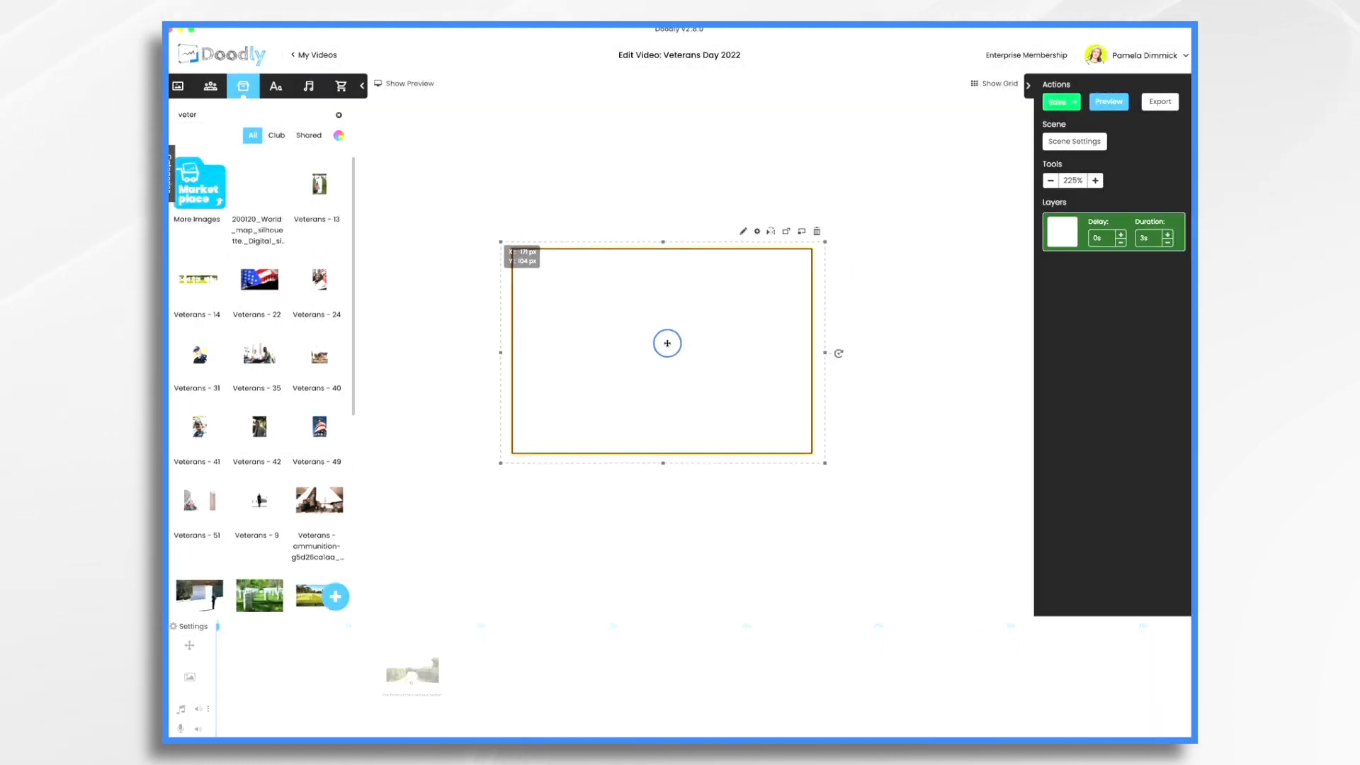
drag(826, 464, 920, 527)
drag(759, 420, 753, 374)
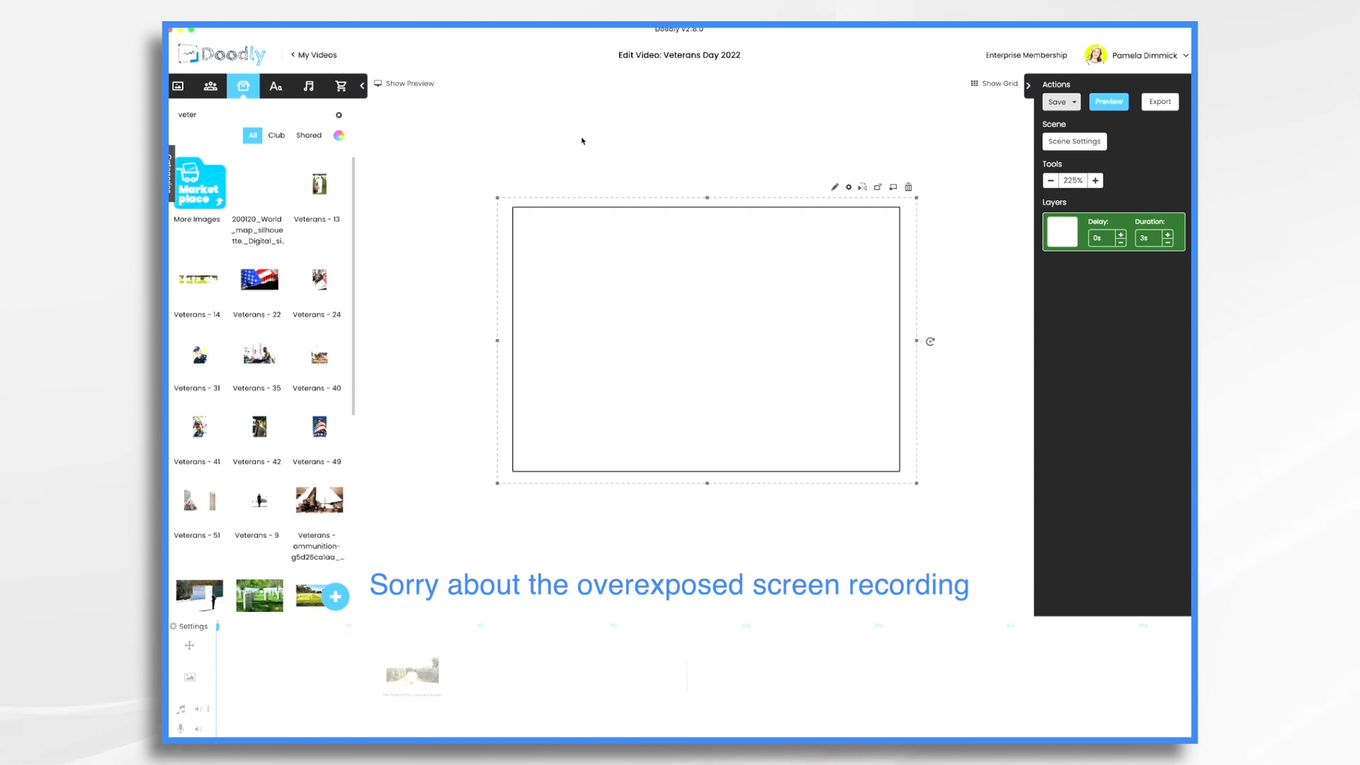
Upload the Veterans - 5 - USA, Veterans - France and england tomb PNGs, then drop the USA image onto the map
click(335, 597)
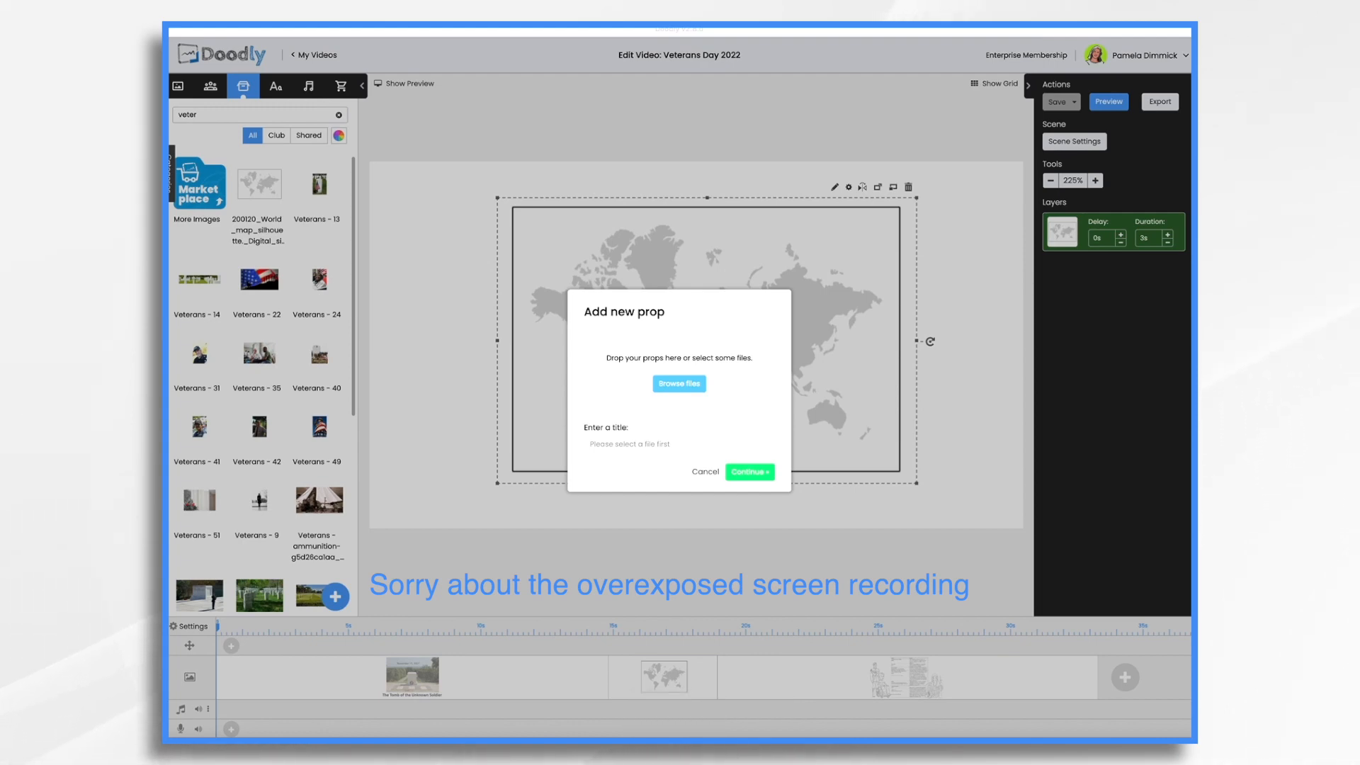
drag(1190, 369, 685, 400)
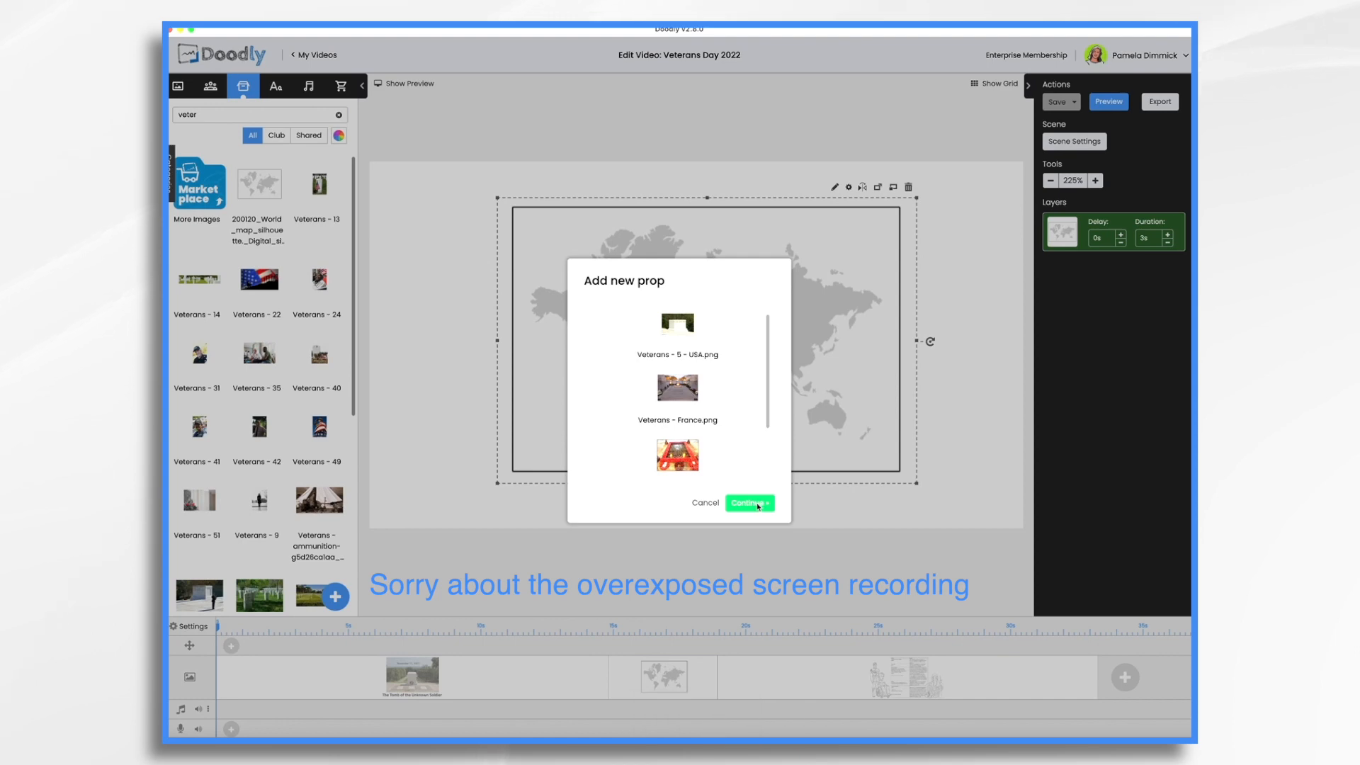
click(749, 503)
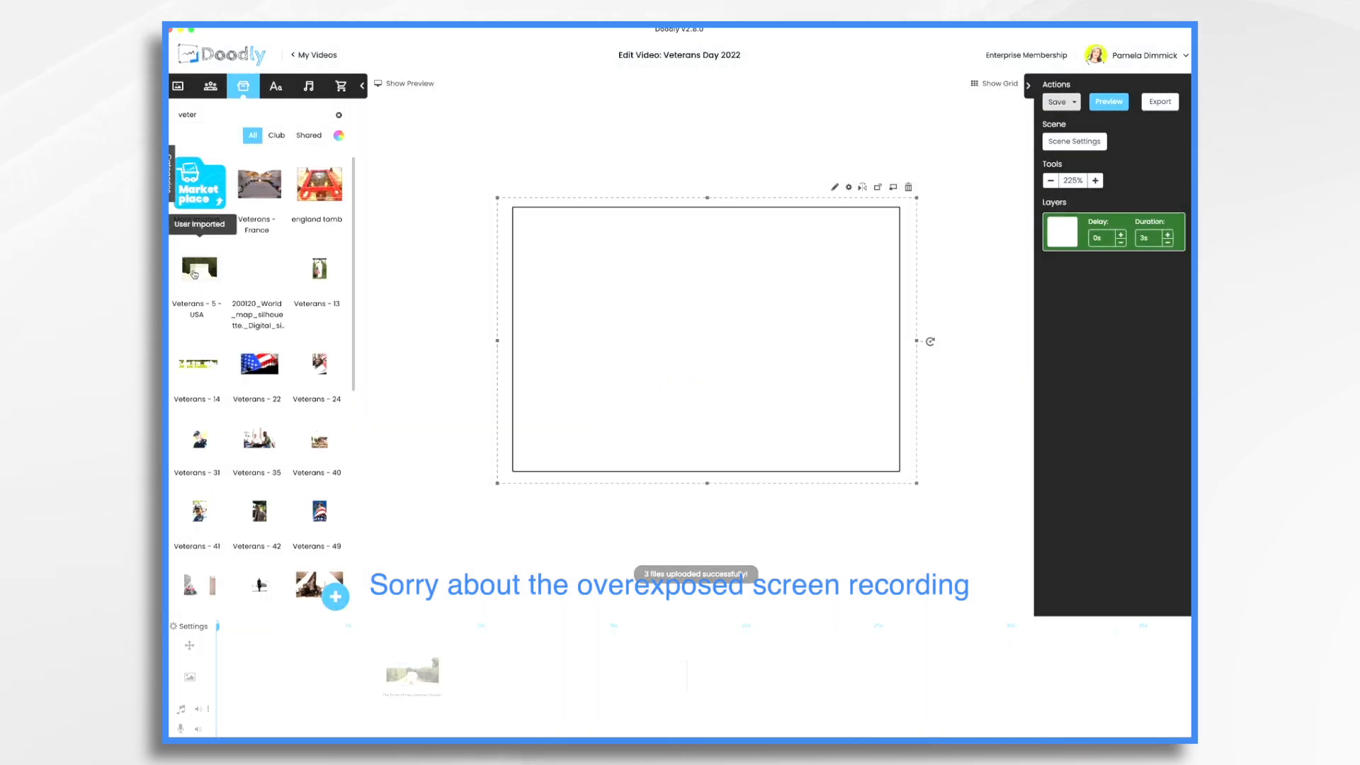
drag(194, 275, 583, 309)
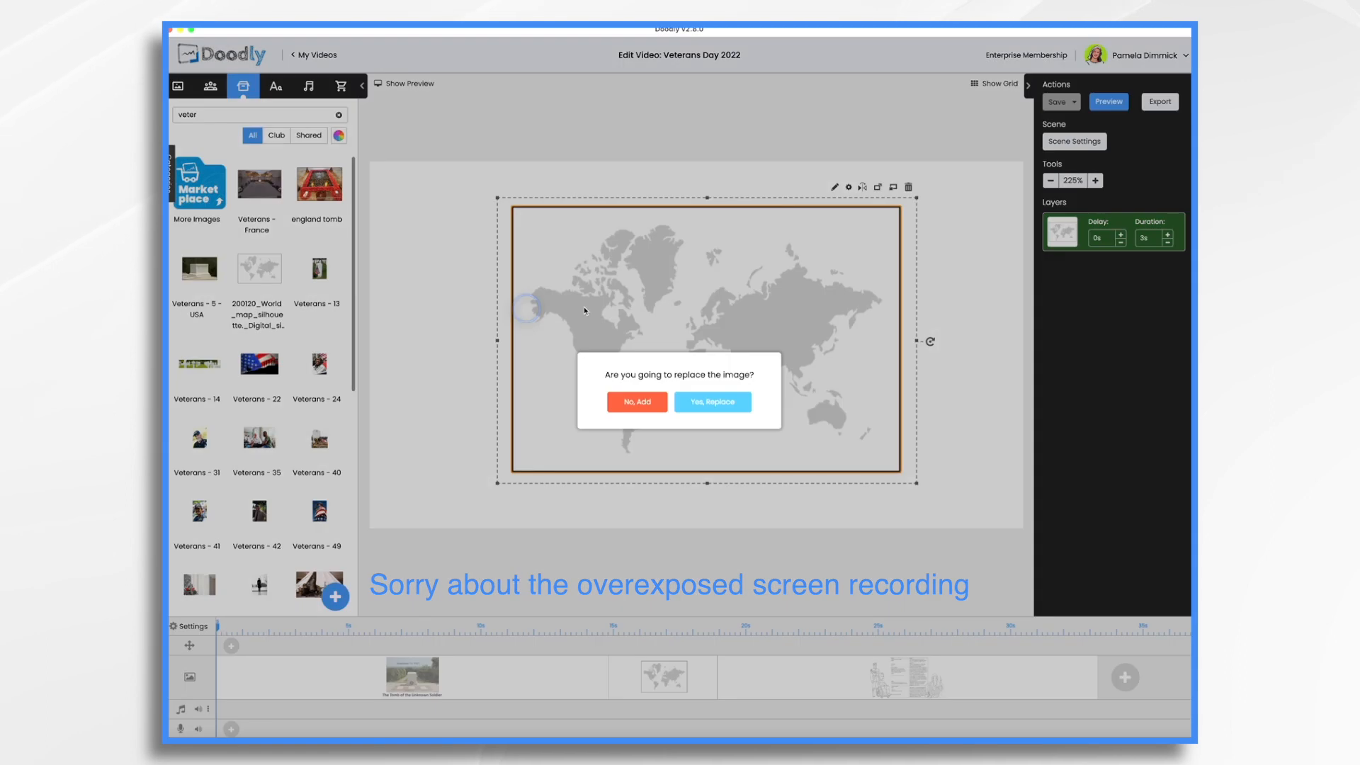
Add the USA tomb photo alongside the map with 'No, Add', then resize and nudge it into place
click(637, 401)
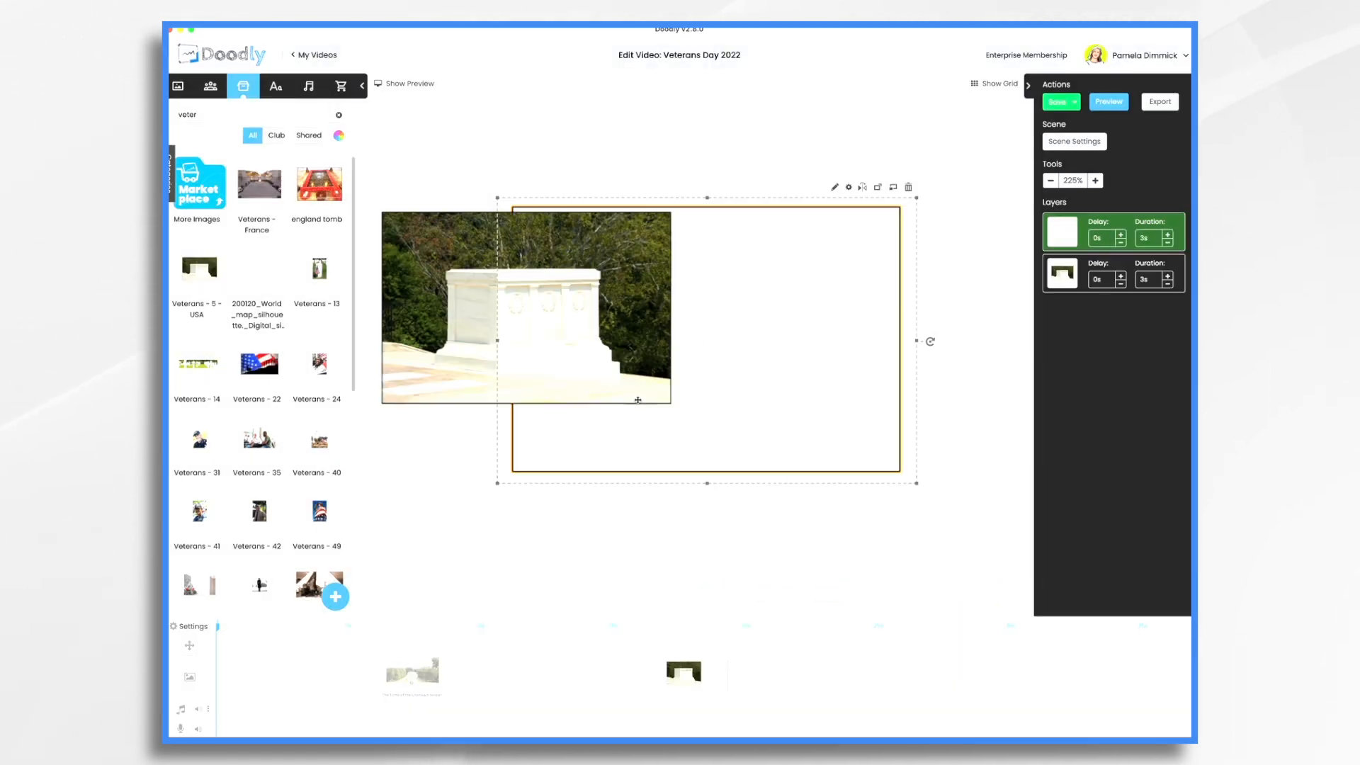
drag(917, 483, 724, 421)
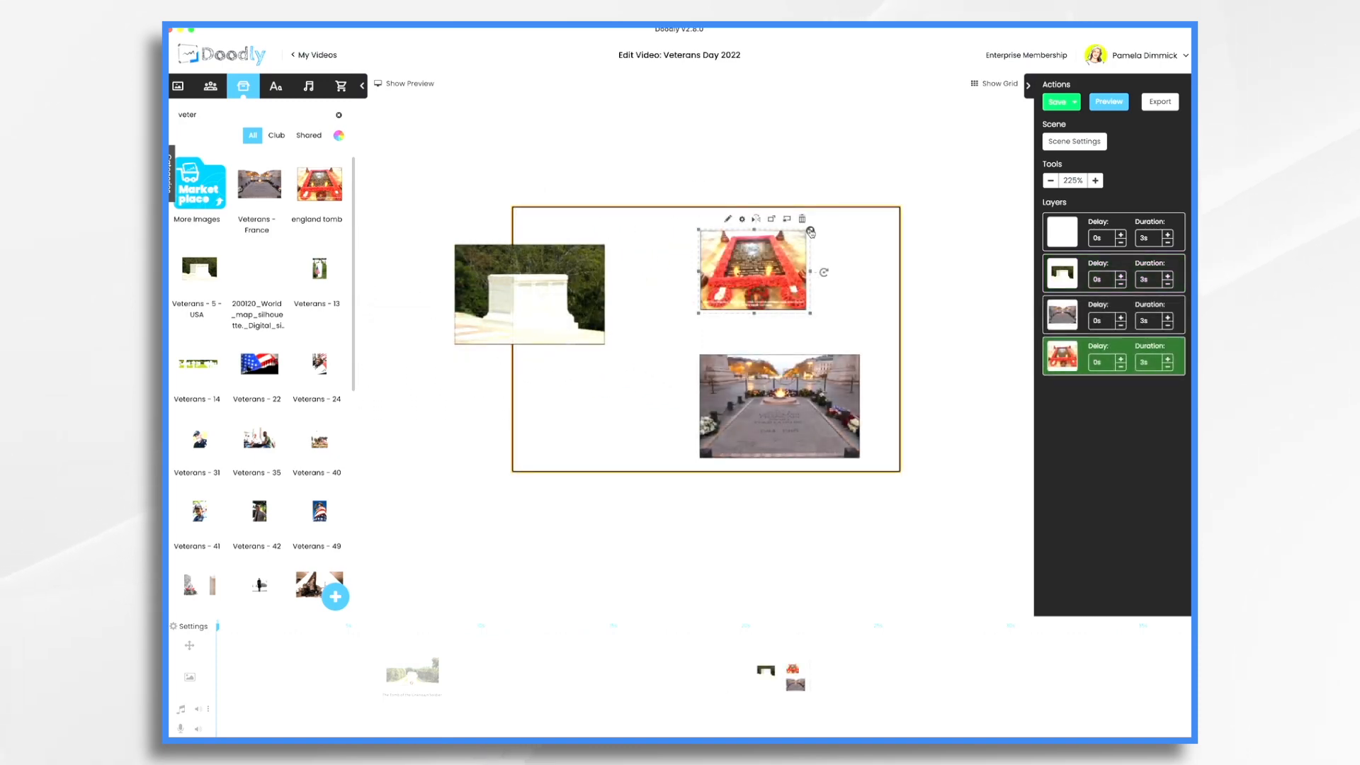
drag(811, 231, 854, 198)
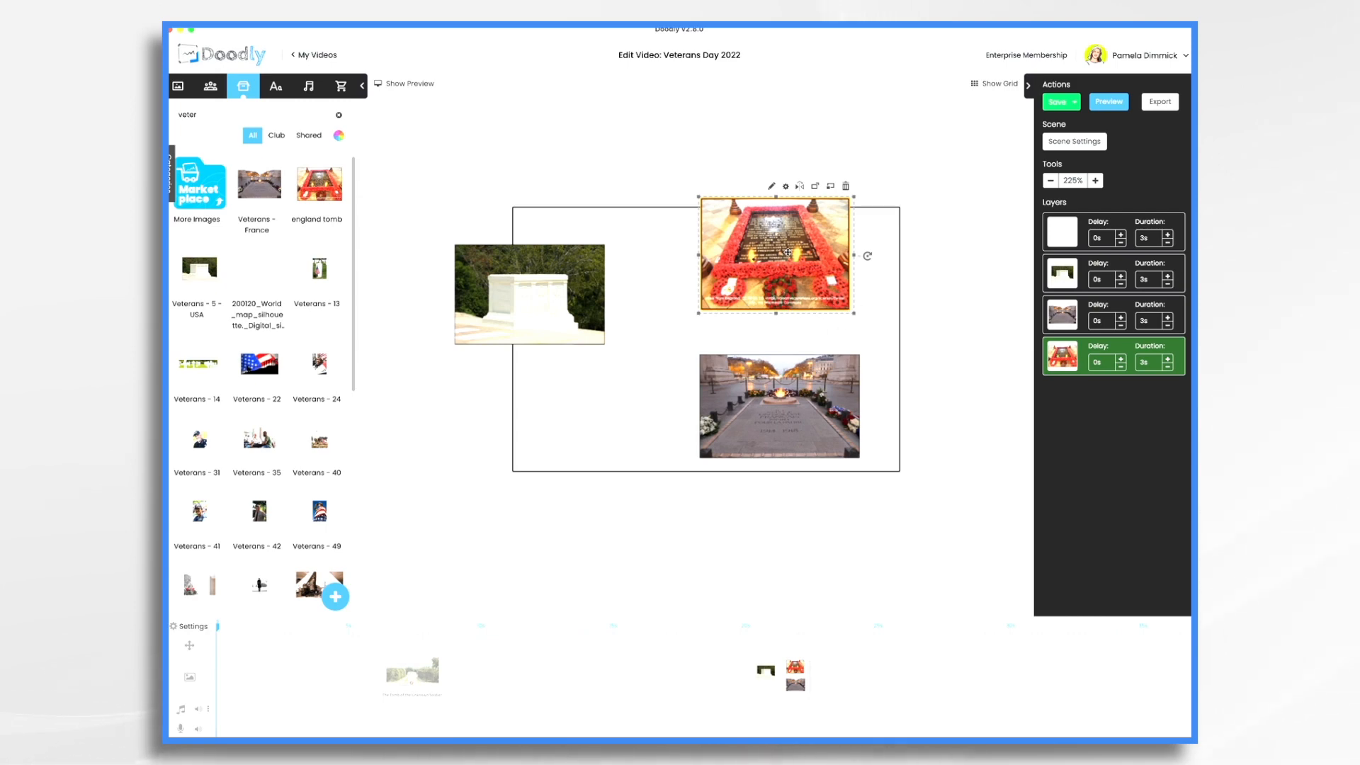
drag(787, 252, 794, 246)
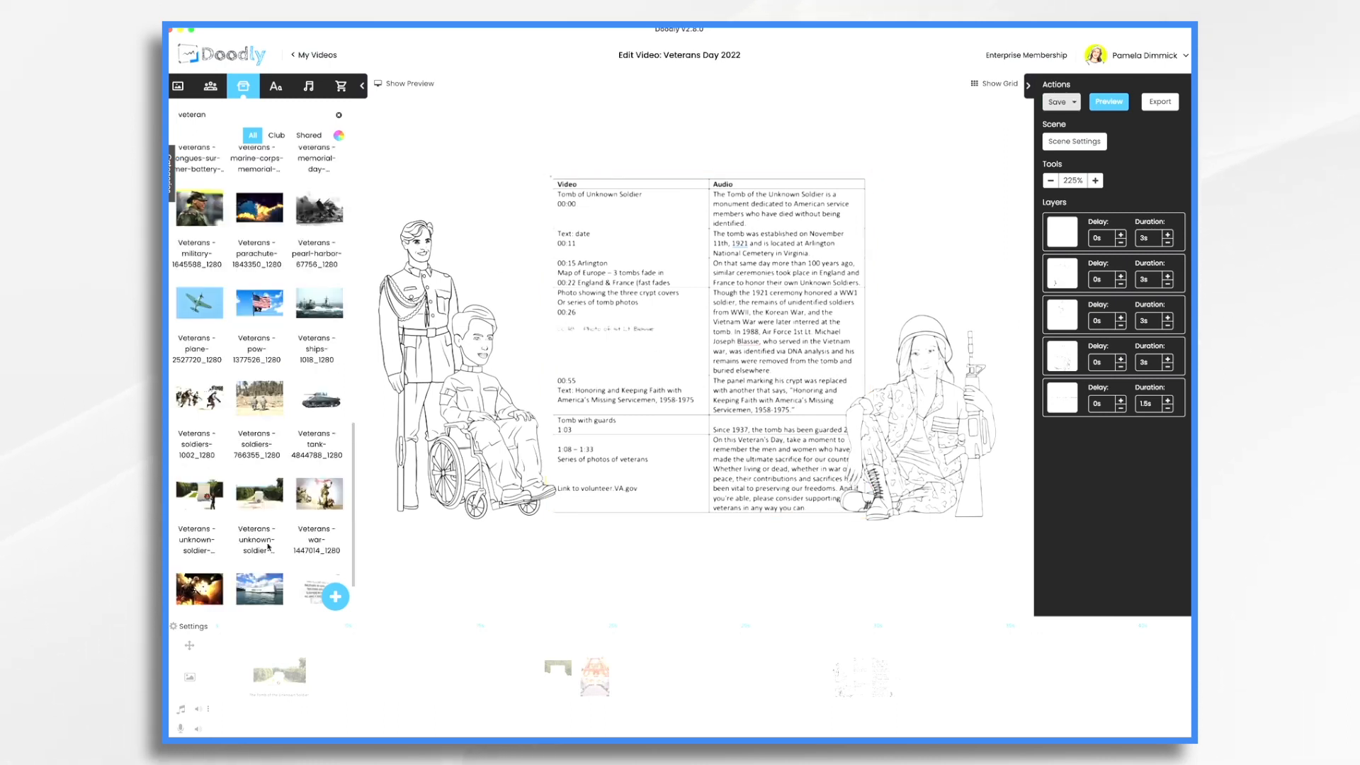
Raise the November 11, 1921 date text in the tomb scene and select the tomb photo
click(278, 679)
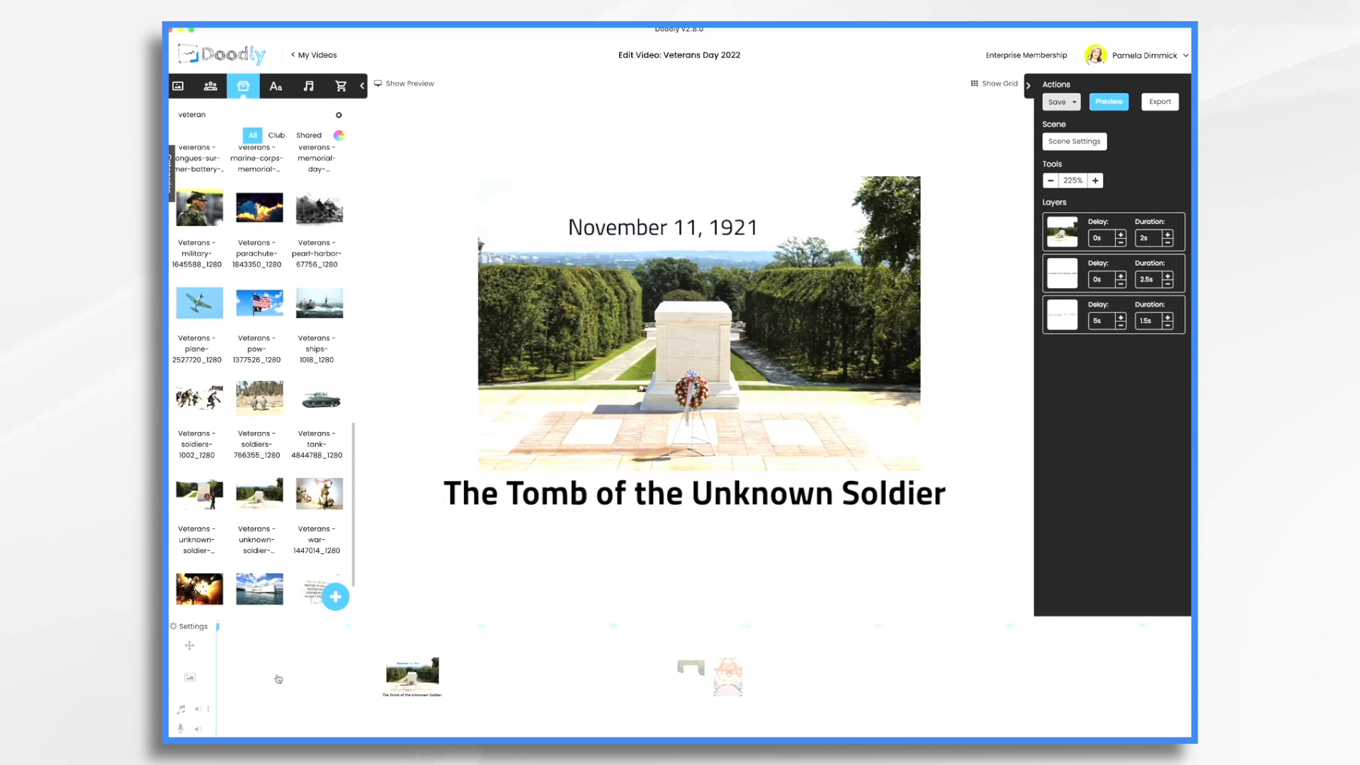
click(651, 332)
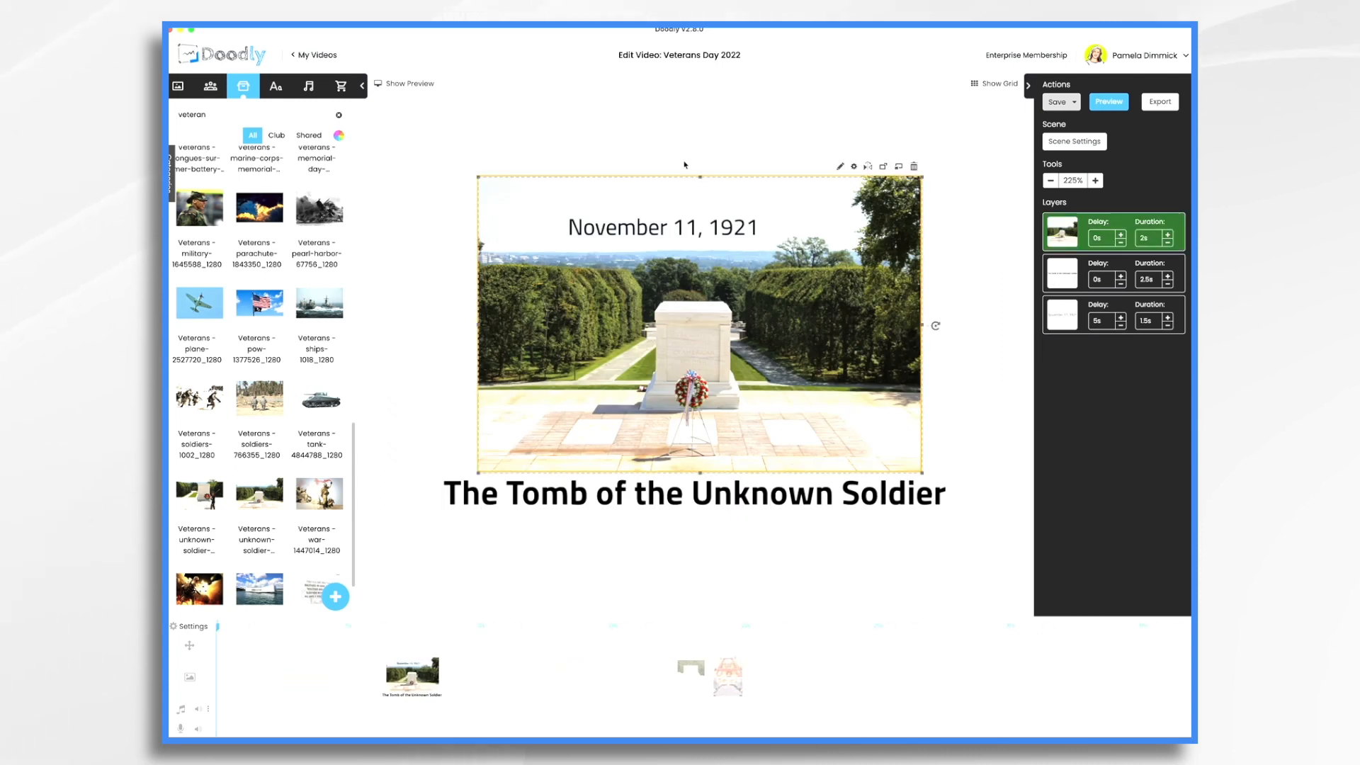
drag(677, 227, 701, 217)
click(641, 331)
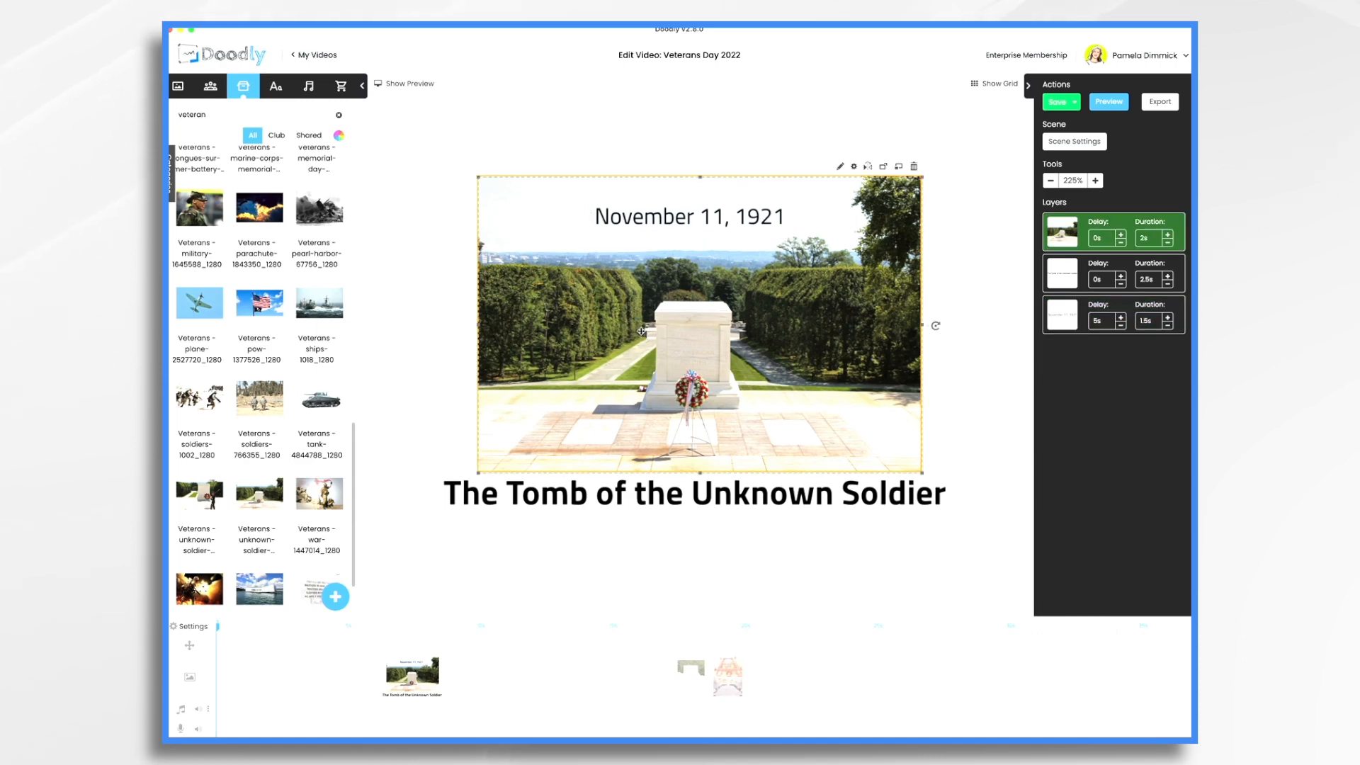
Delete the script-notes scene and paste the tomb photo into the empty scene
right_click(765, 682)
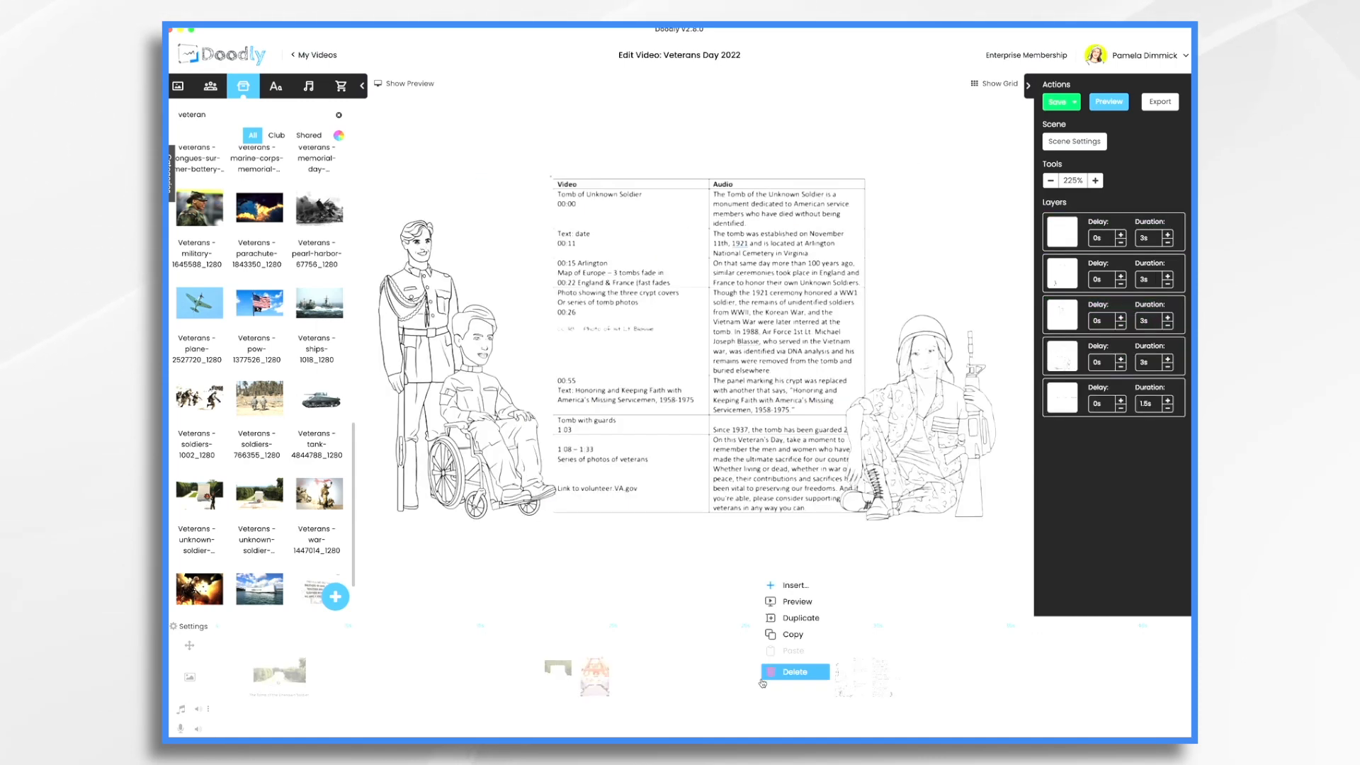
click(787, 672)
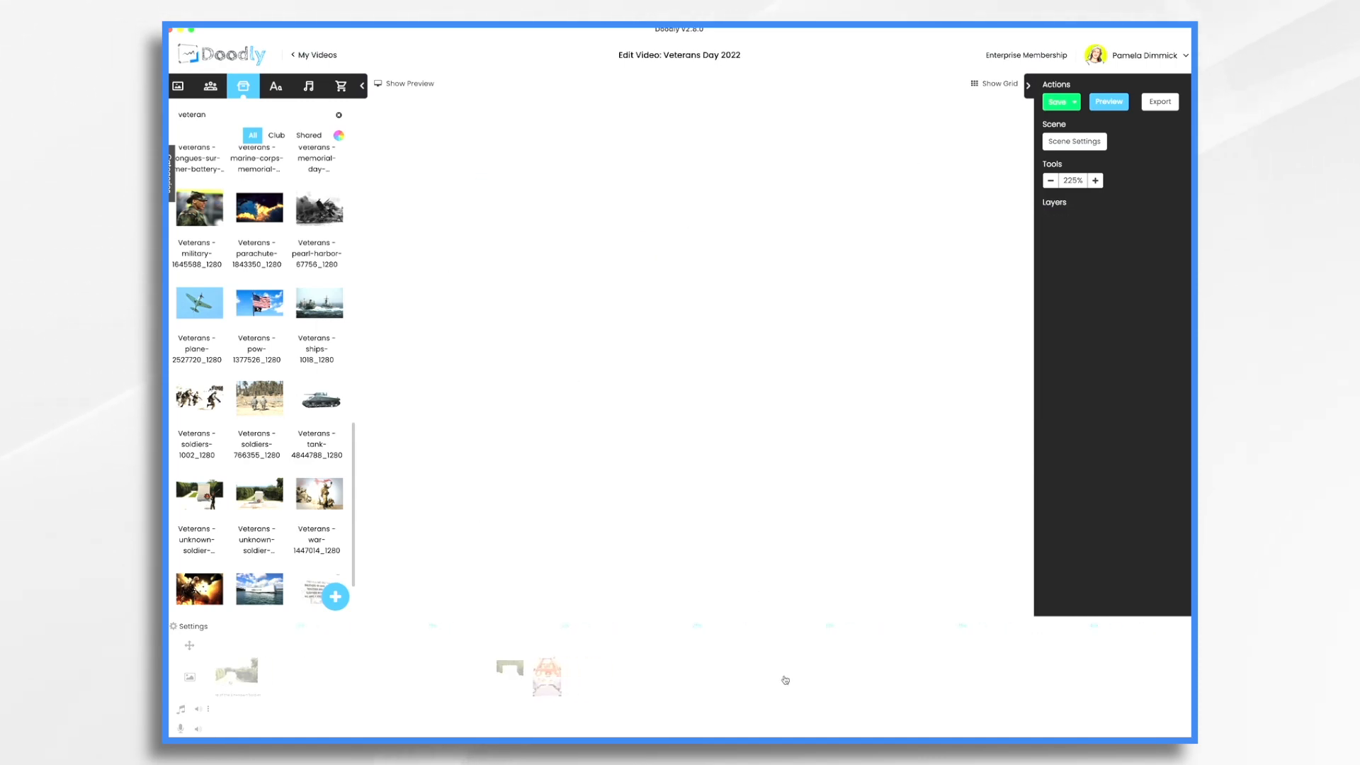
key(super+v)
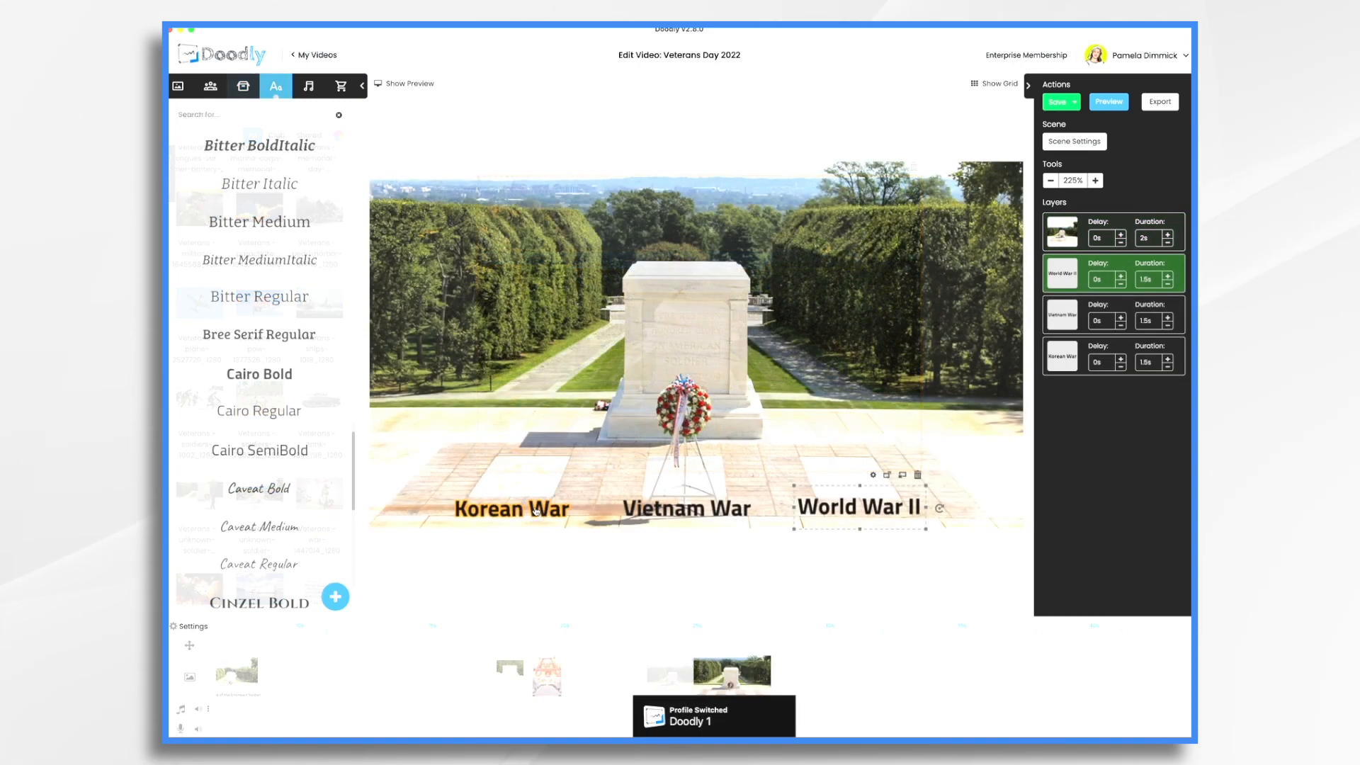
click(535, 511)
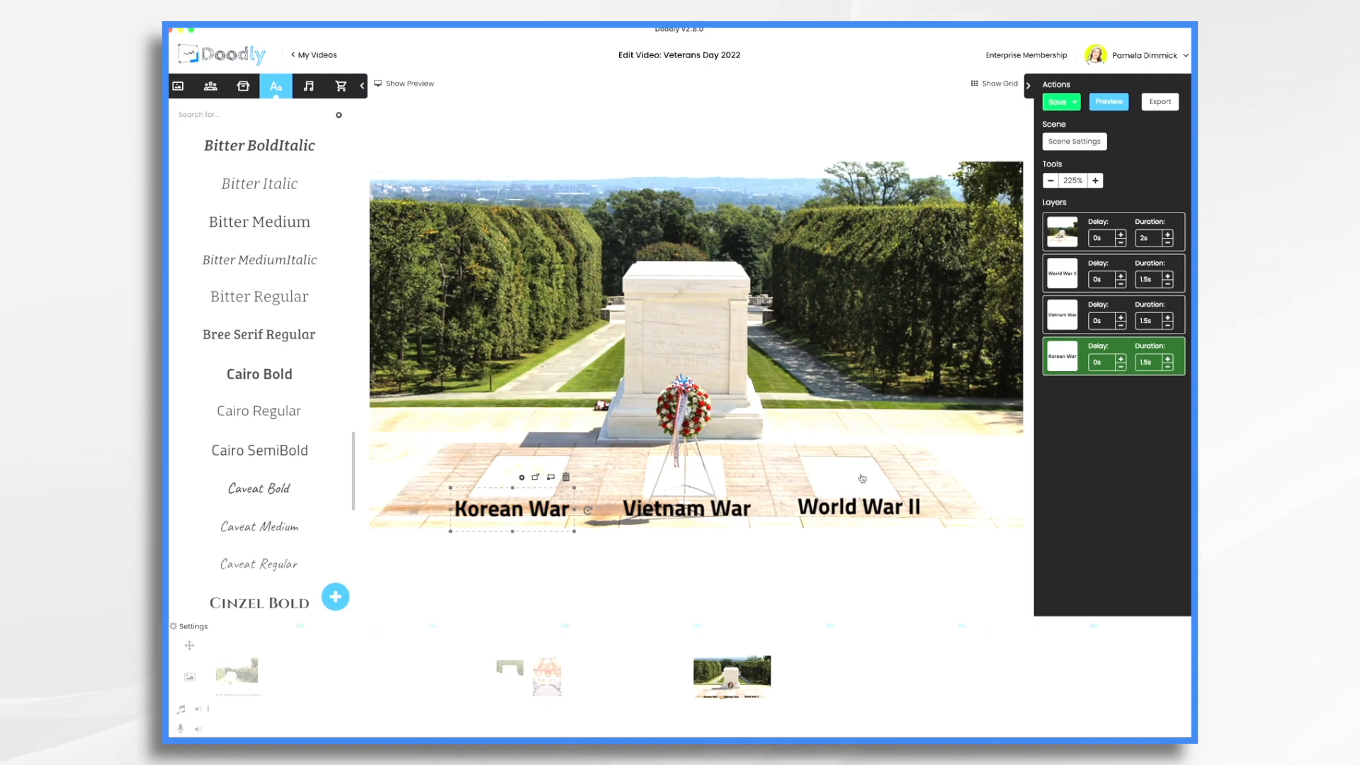
Select the Korean War, Vietnam War and World War II labels and align their bottoms
click(529, 514)
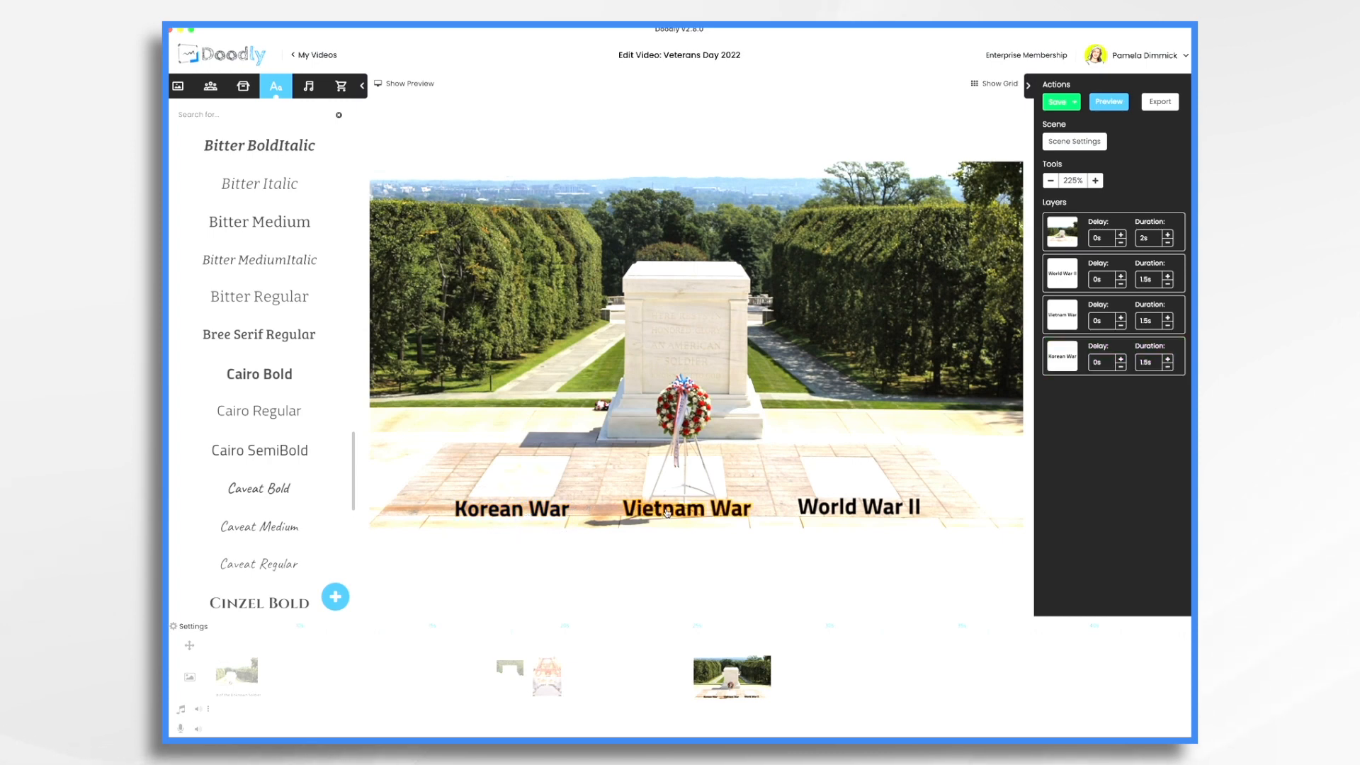
click(531, 509)
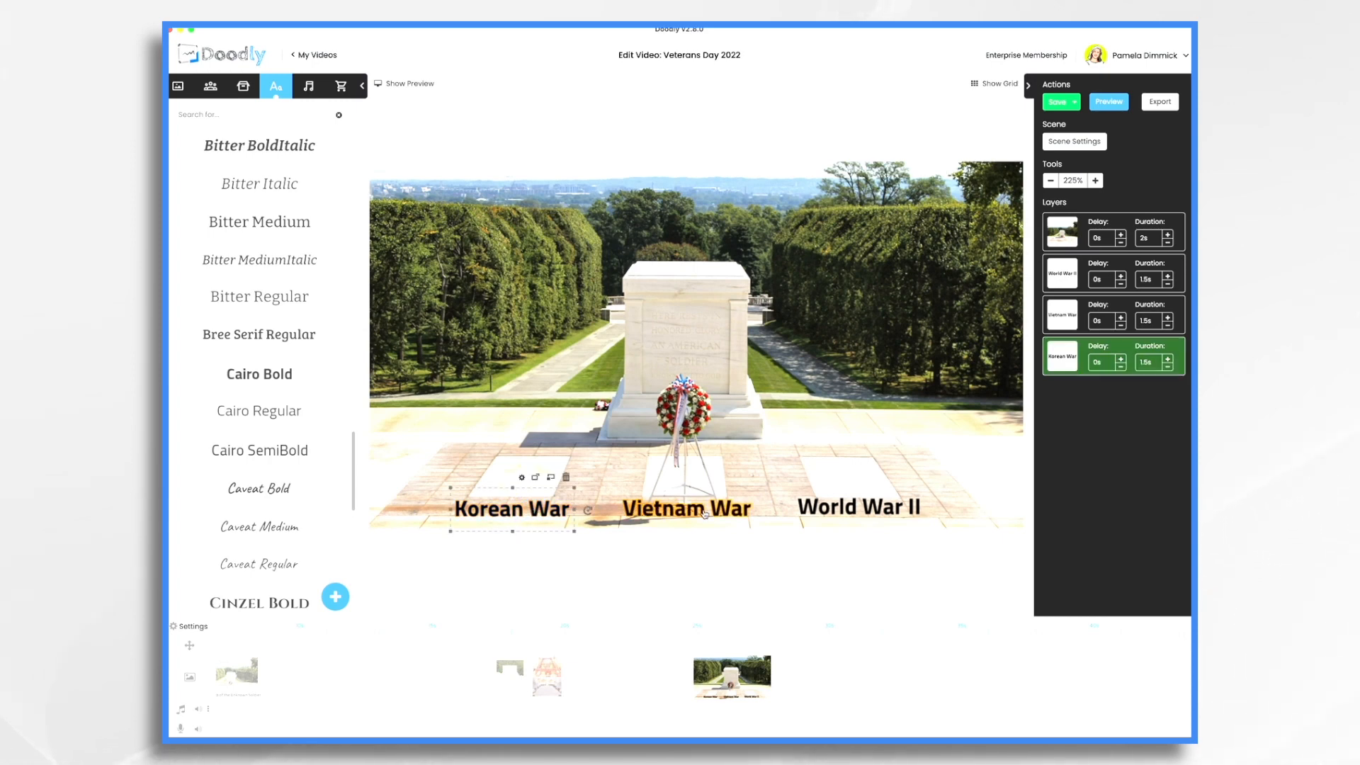
shift+click(705, 508)
shift+click(873, 508)
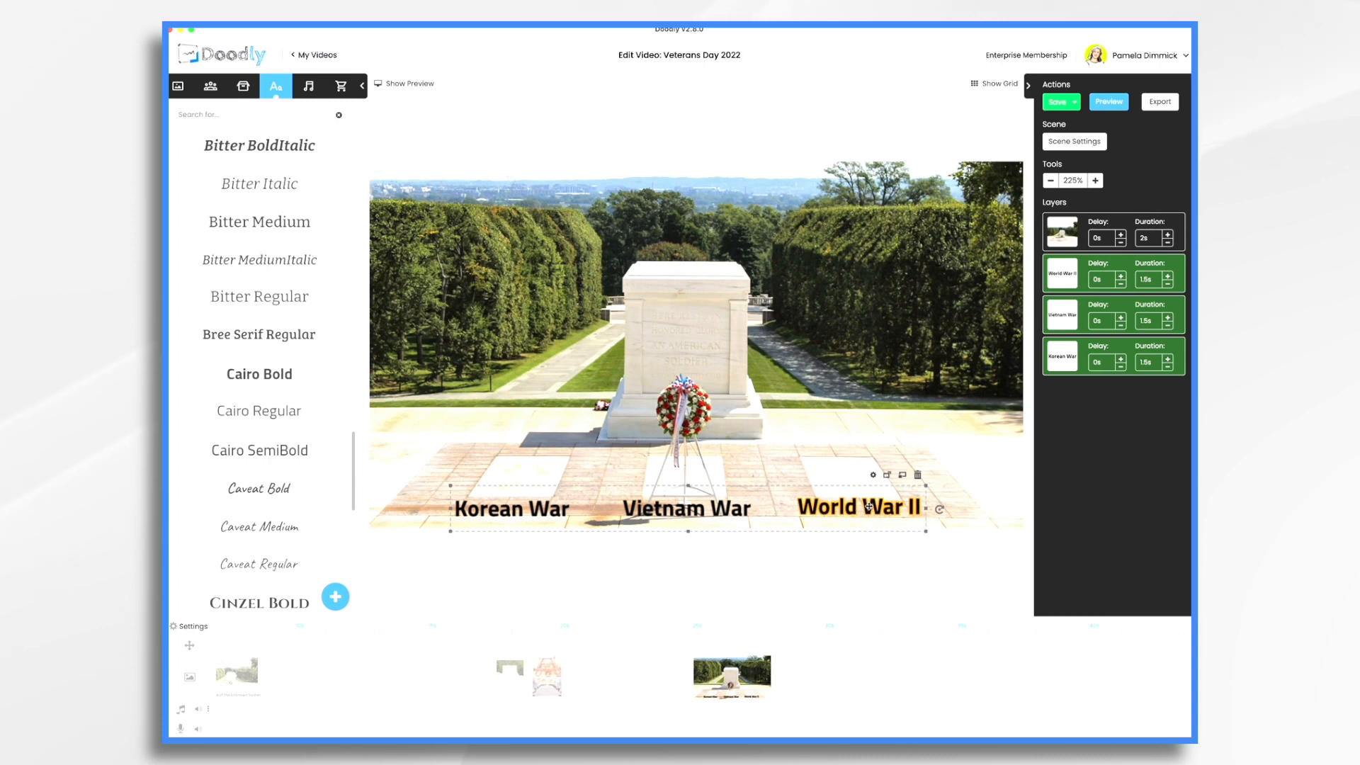
right_click(868, 506)
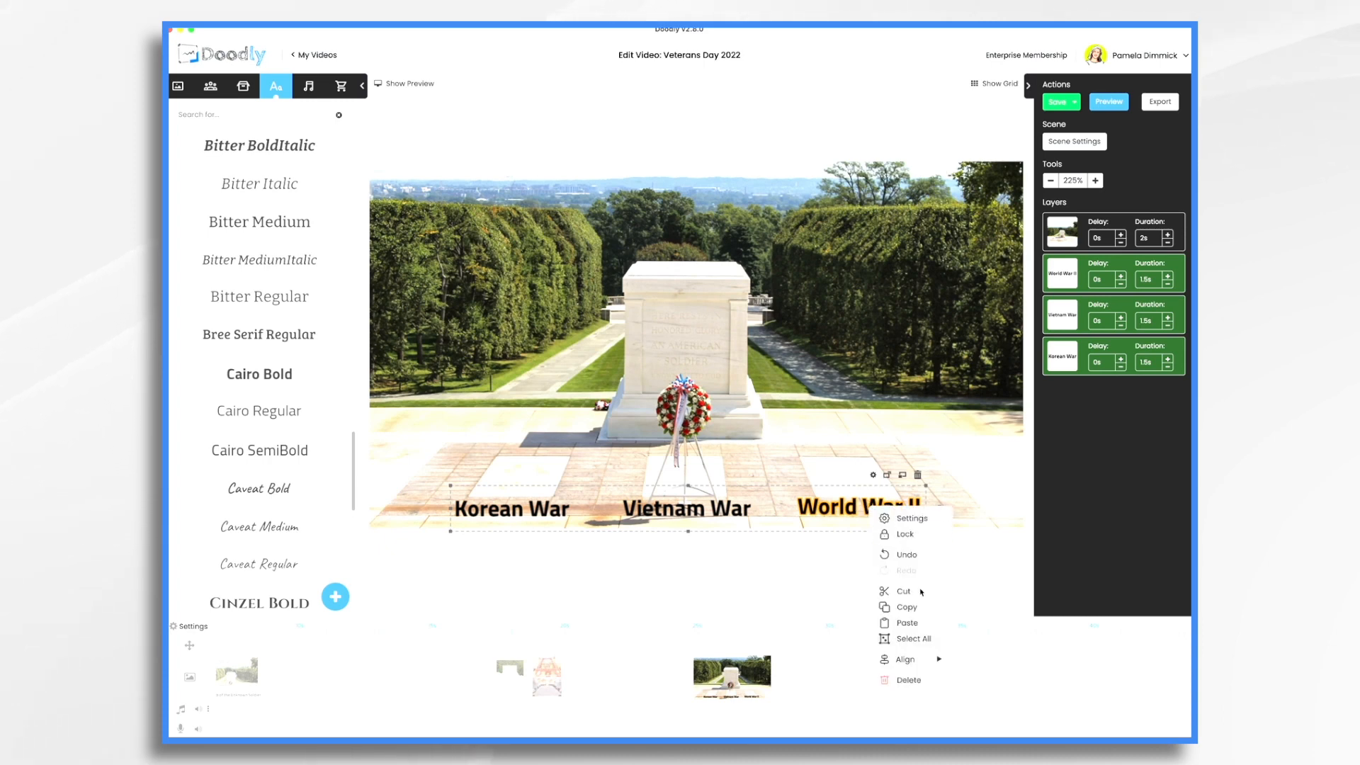
mouse_move(914, 659)
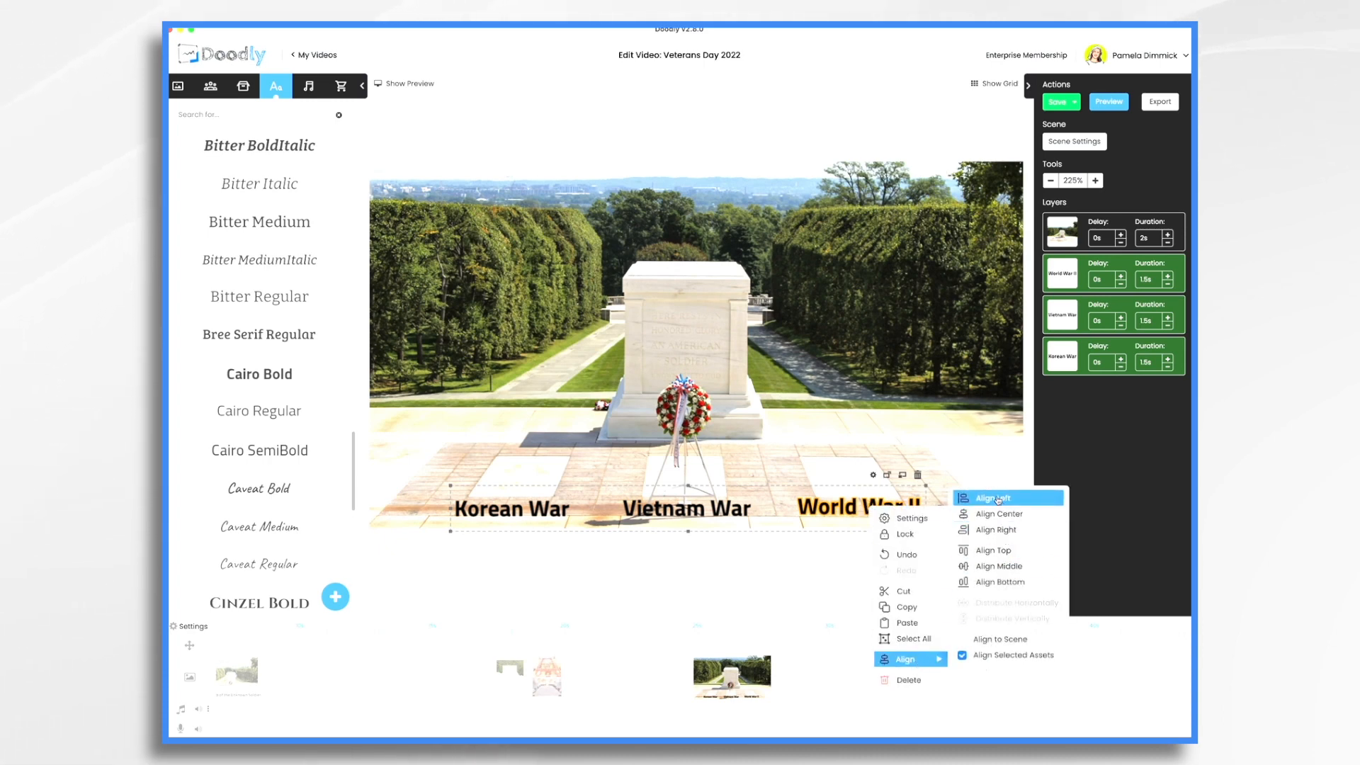
click(1005, 584)
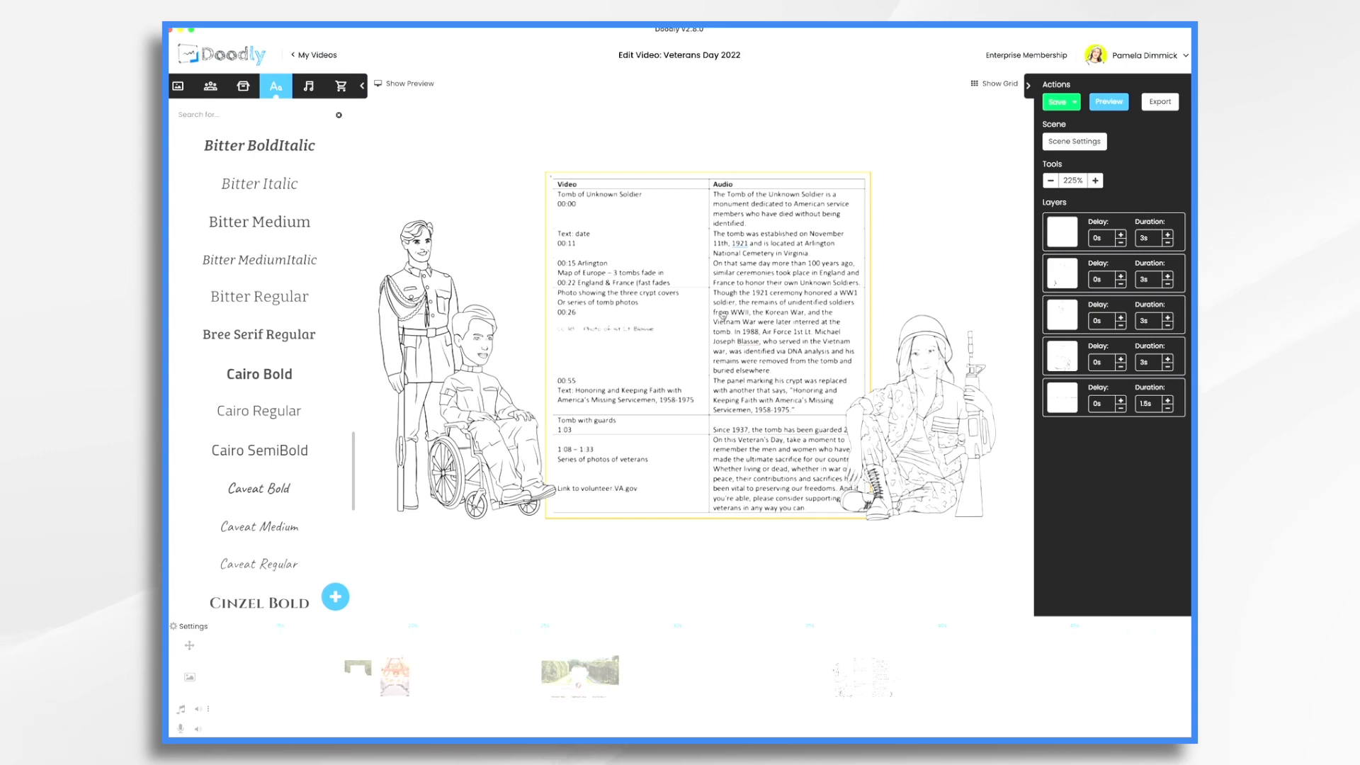
Set the World War II label's delay to 2s, then show the veteran props library
click(653, 679)
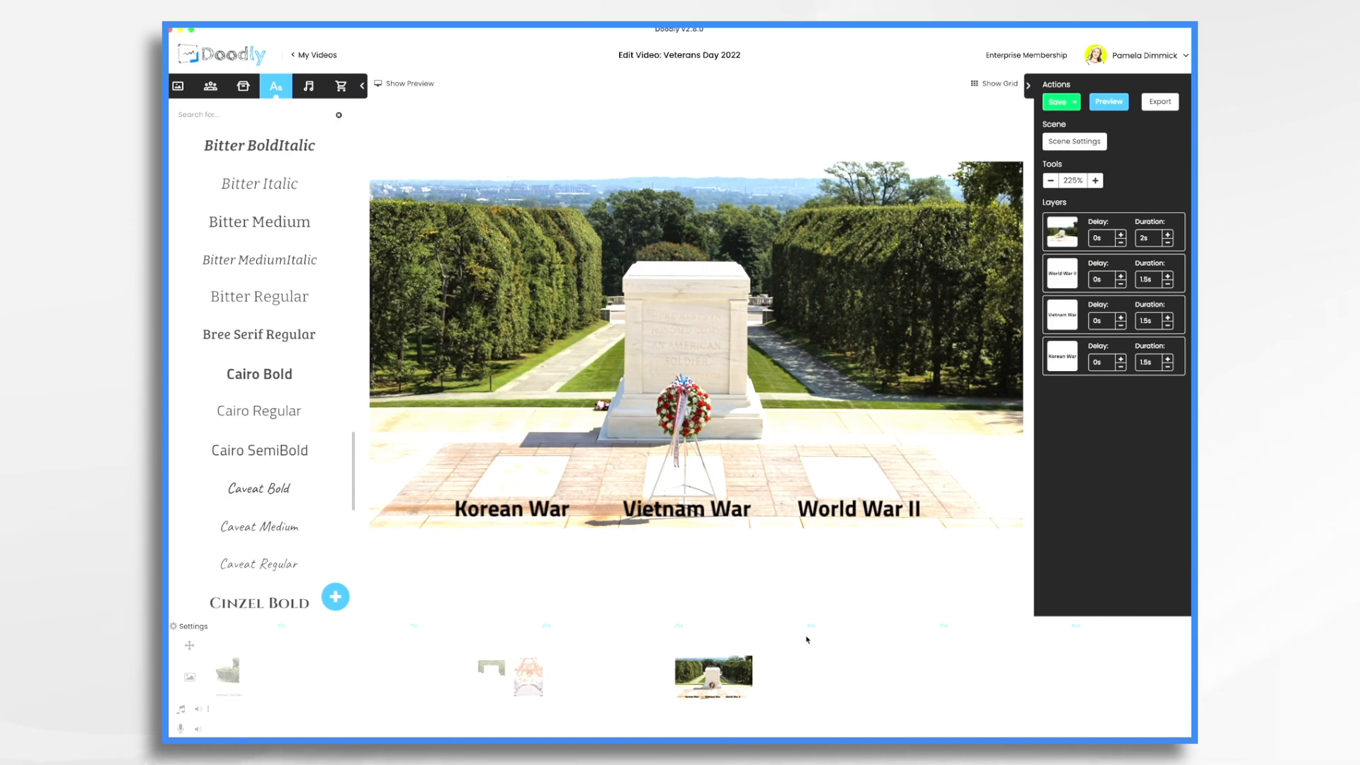
click(1121, 276)
click(1121, 276)
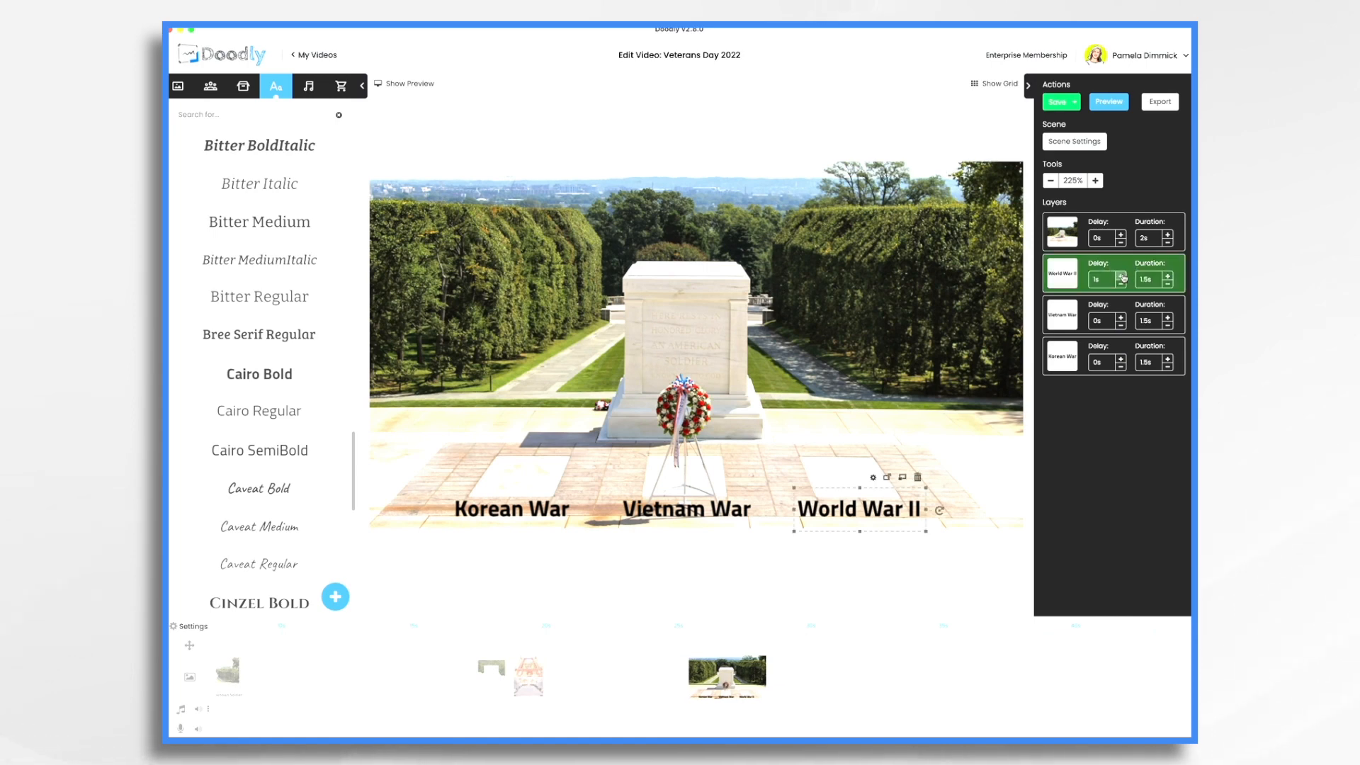
click(1121, 276)
click(1121, 276)
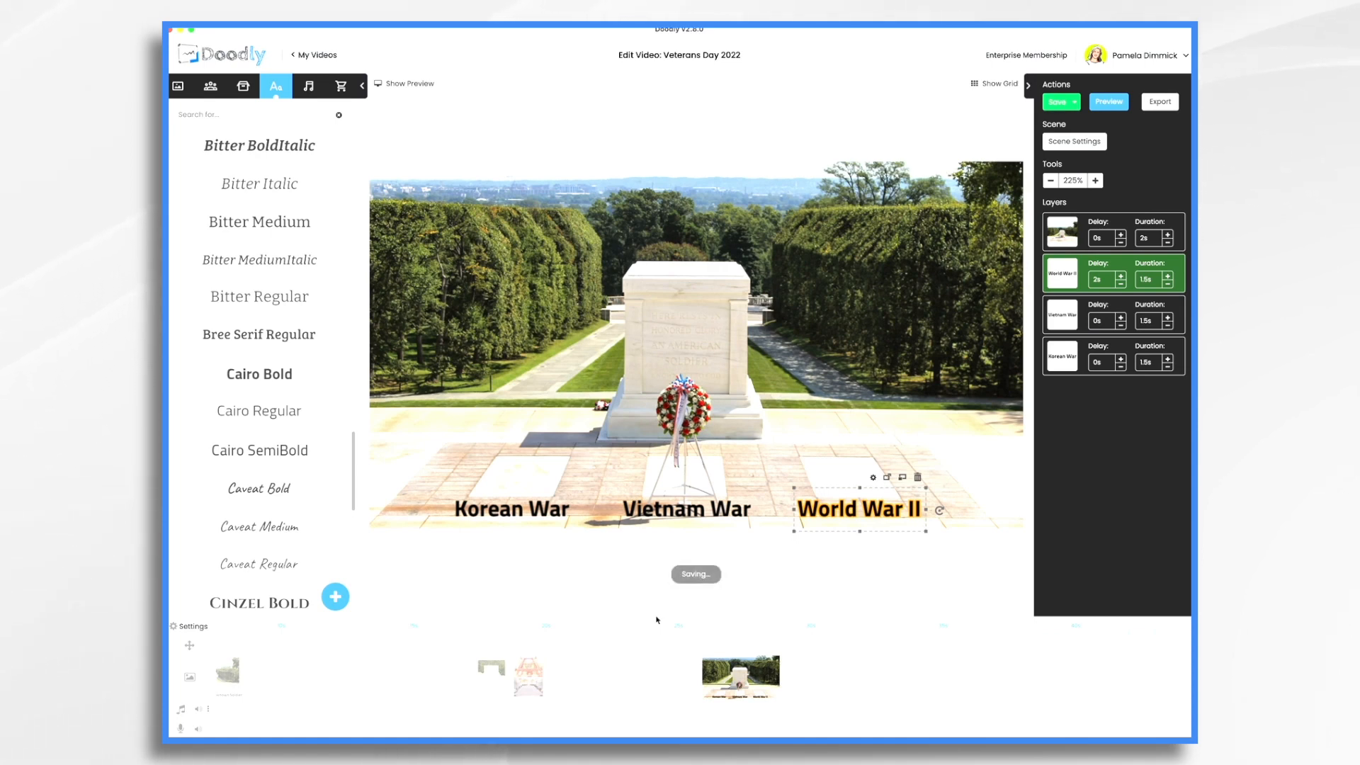
click(751, 661)
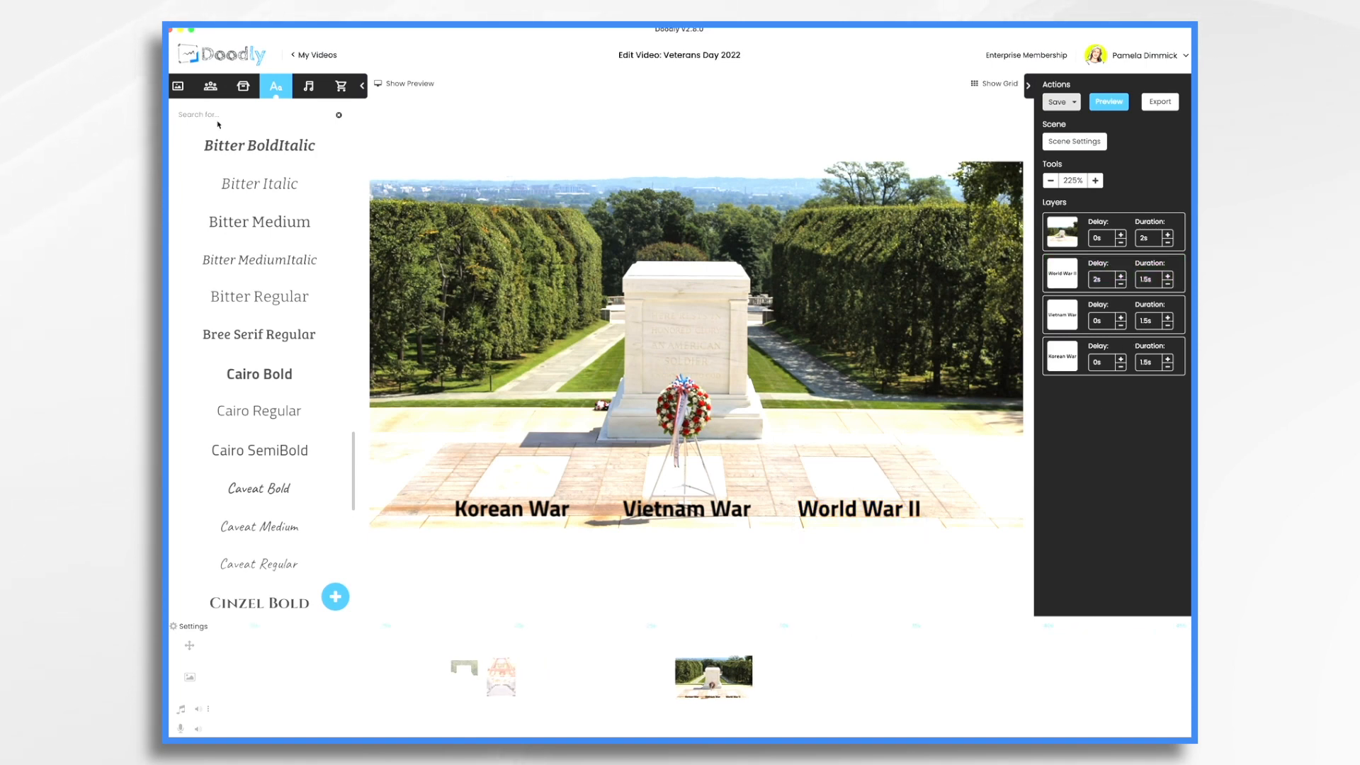
click(243, 88)
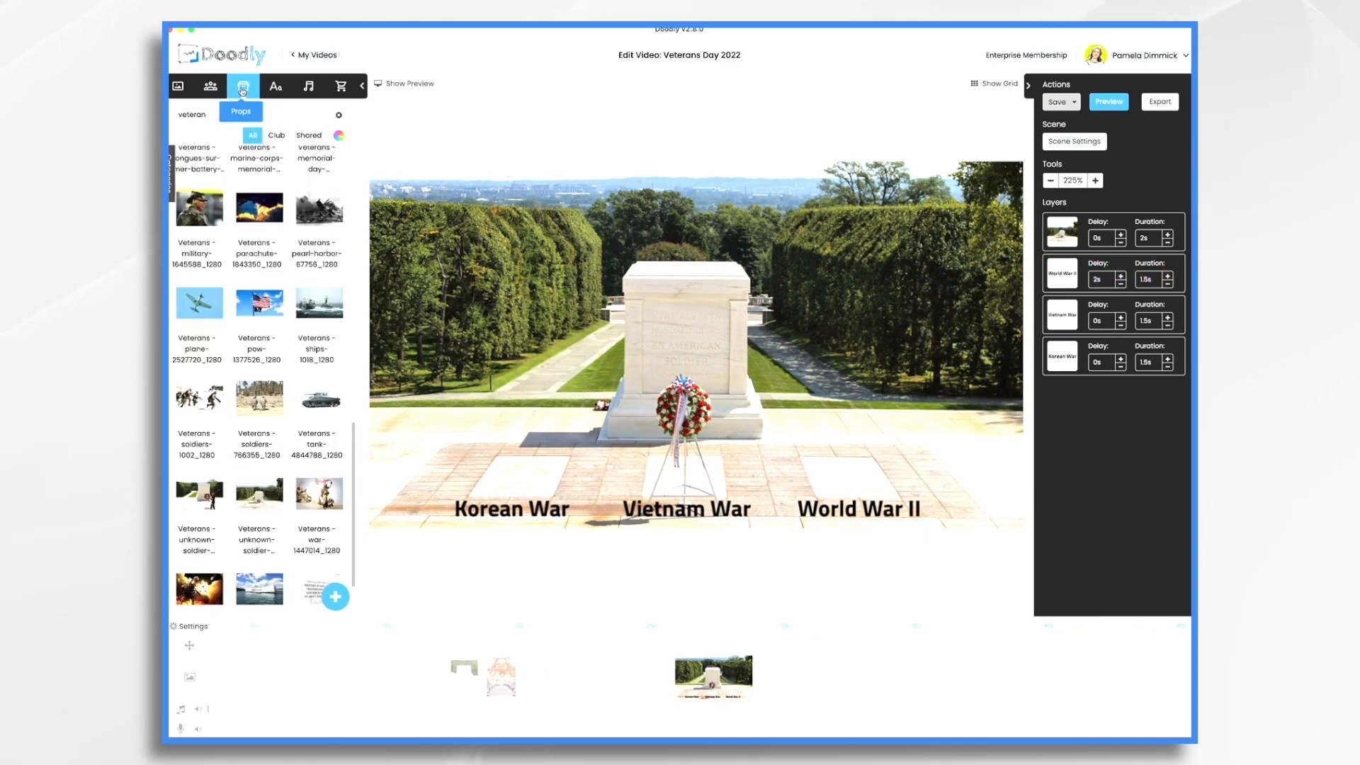
Upload the airman's portrait file as a new prop and place it in the scene
click(336, 601)
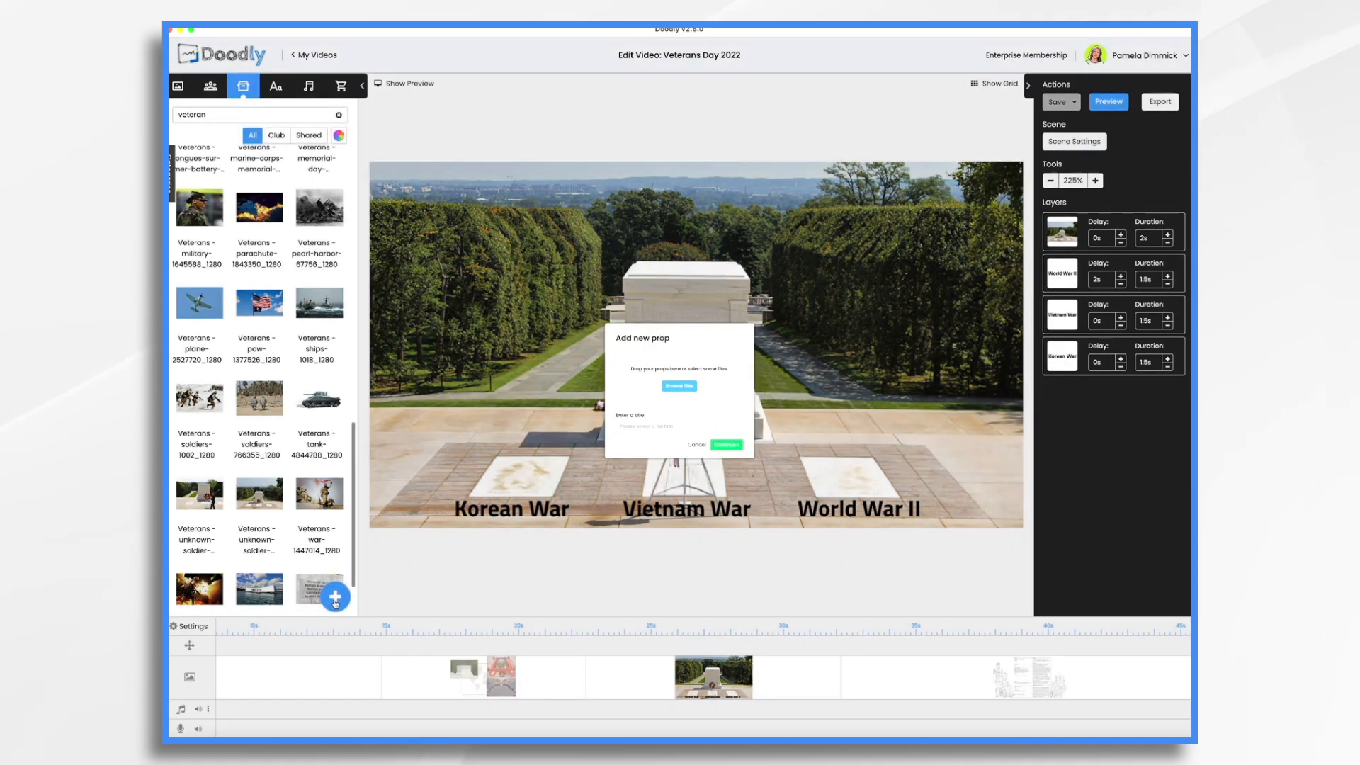
drag(1332, 149, 679, 362)
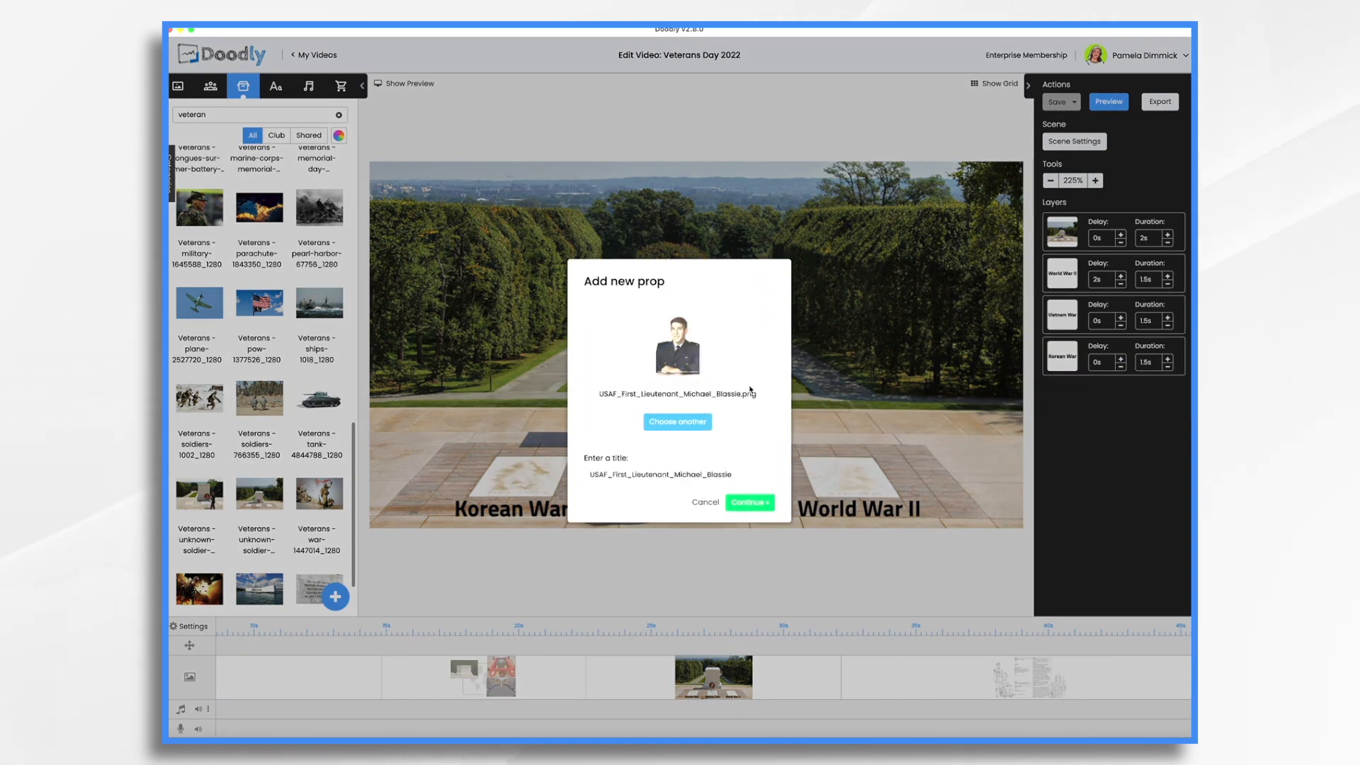
click(750, 503)
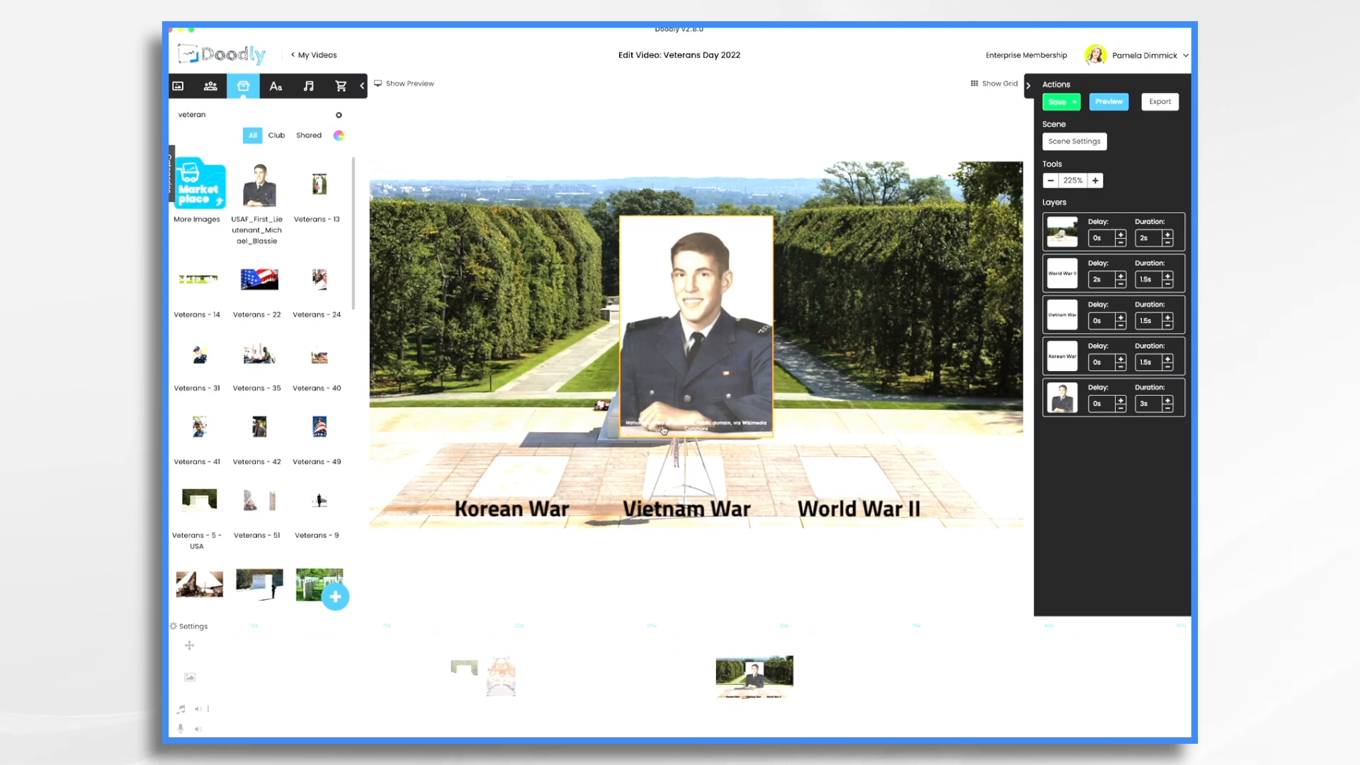
Enlarge the portrait to about 292 by 422 px and center it over the tomb
click(718, 361)
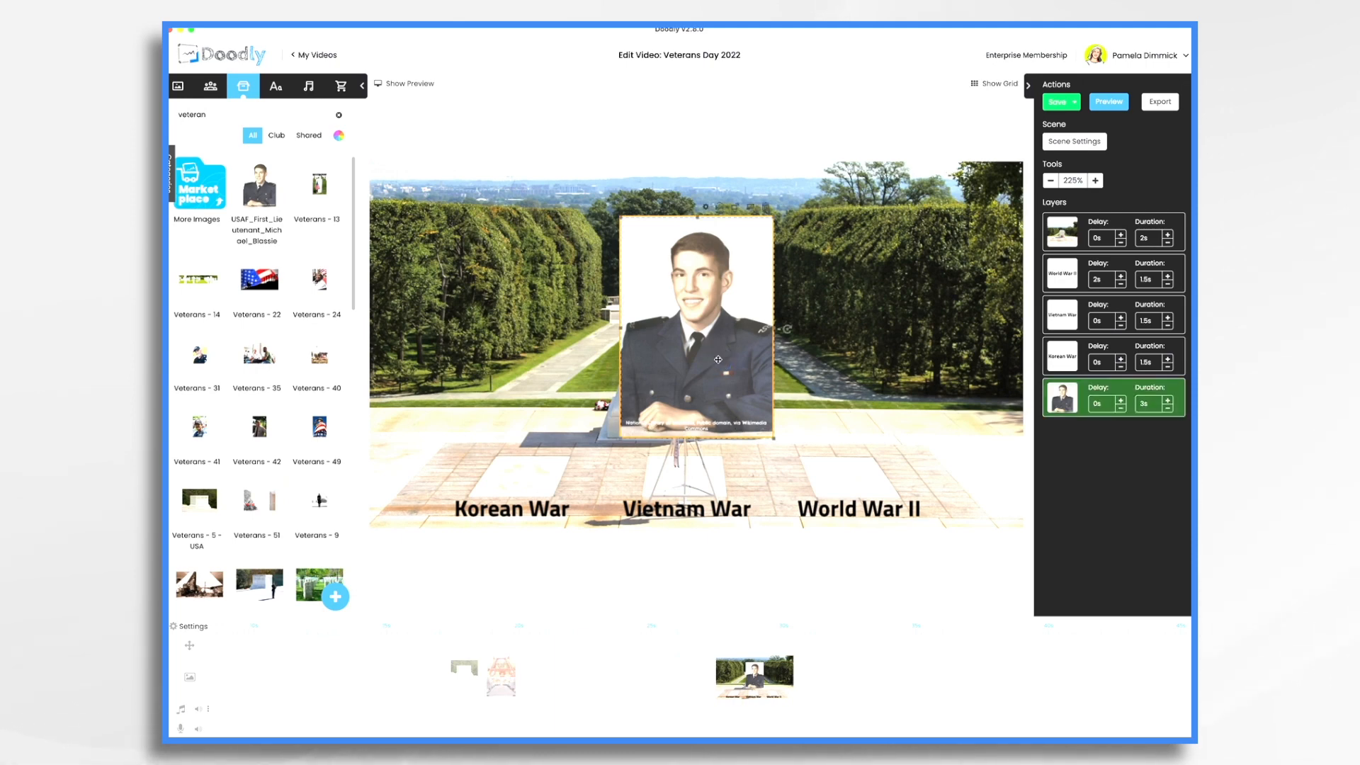
drag(718, 360, 693, 481)
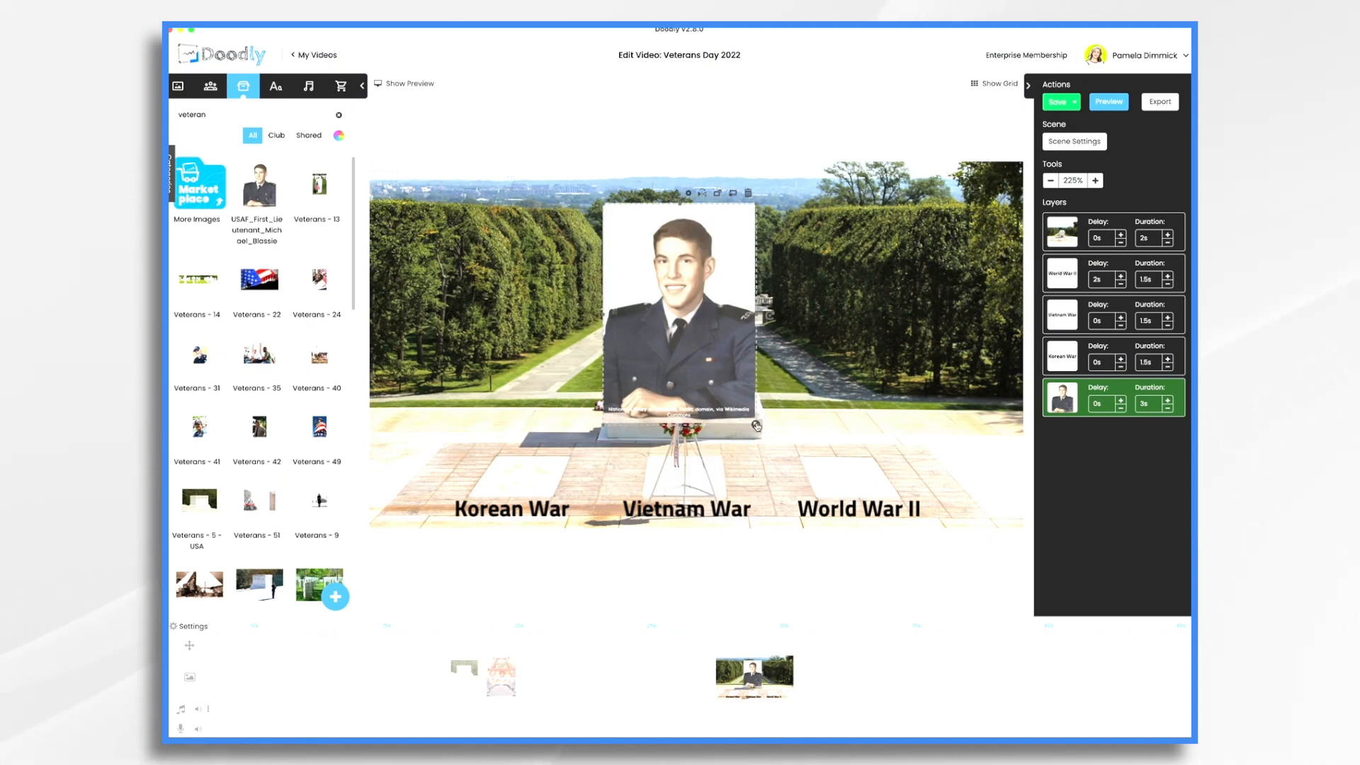
drag(756, 424, 861, 542)
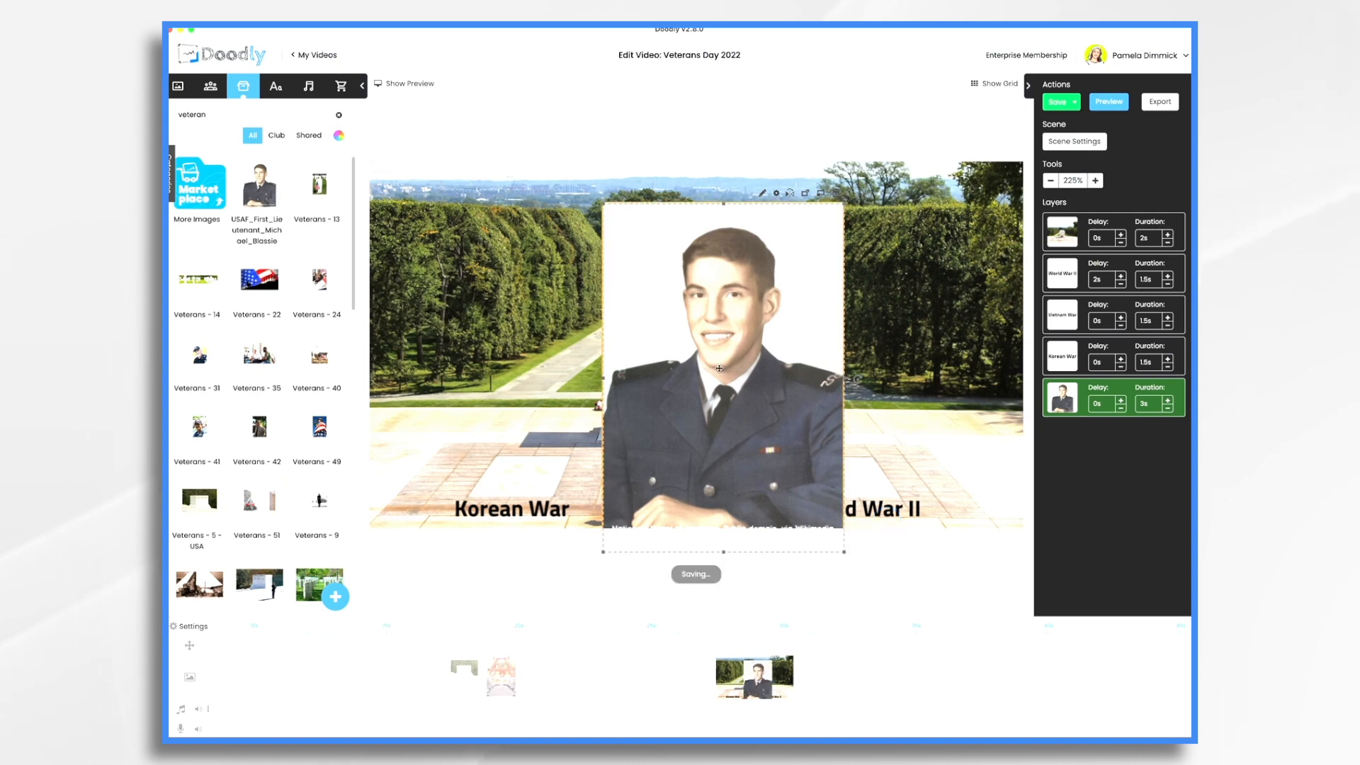
drag(717, 365, 683, 313)
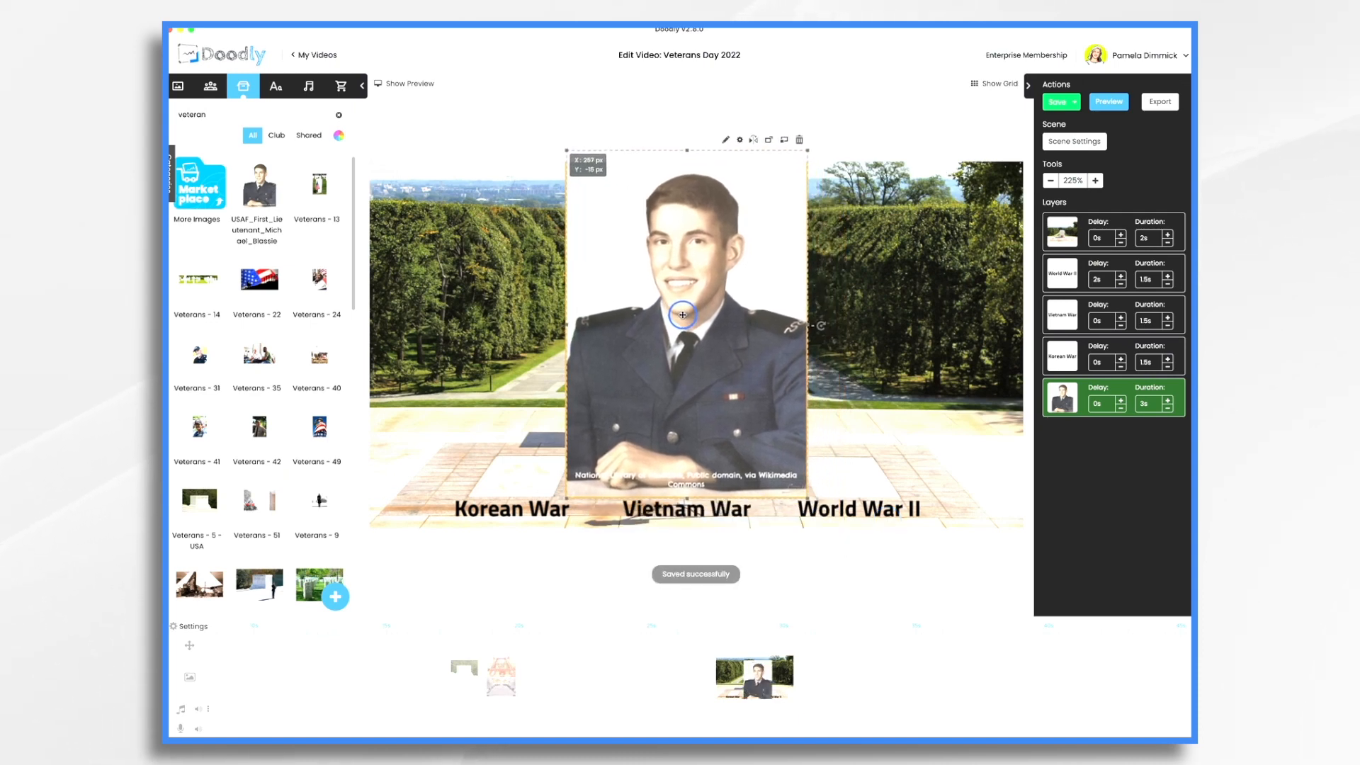
drag(806, 496, 783, 479)
drag(713, 379, 721, 403)
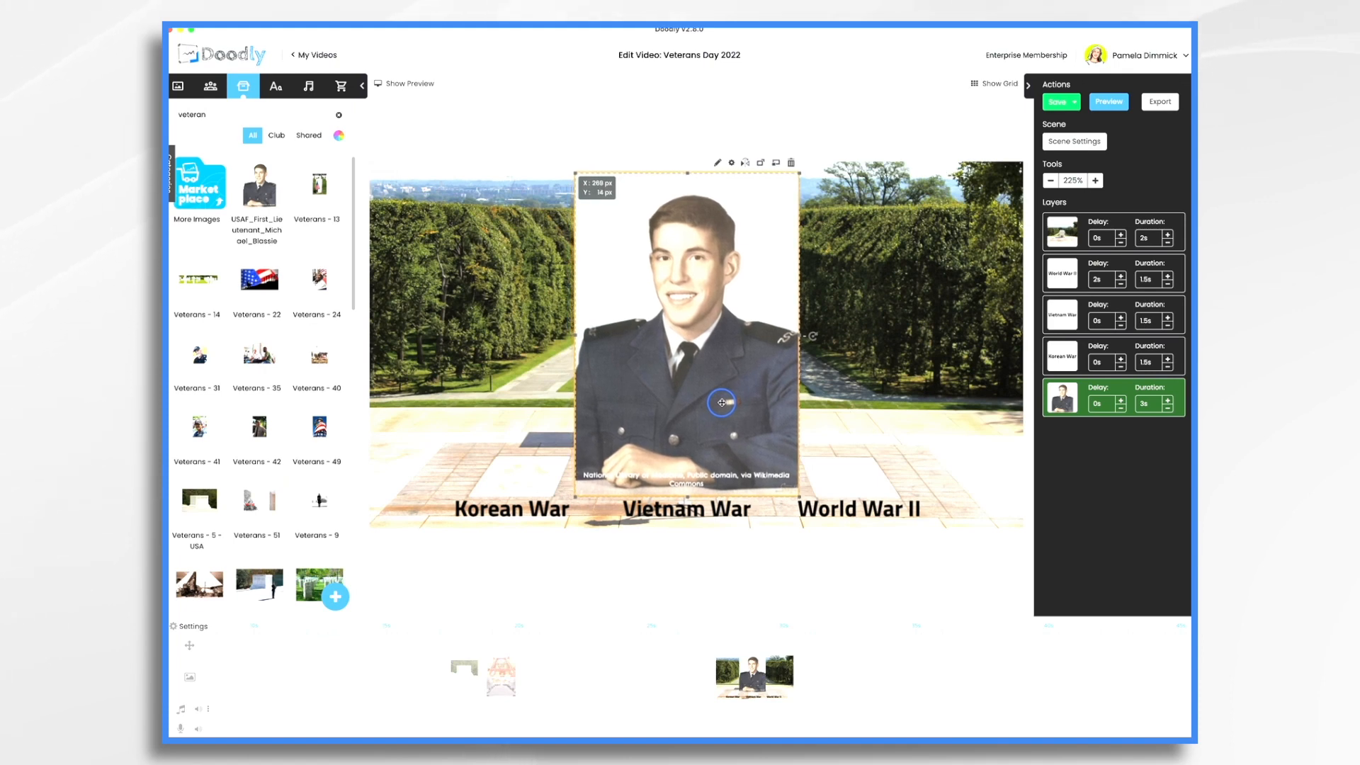
click(731, 162)
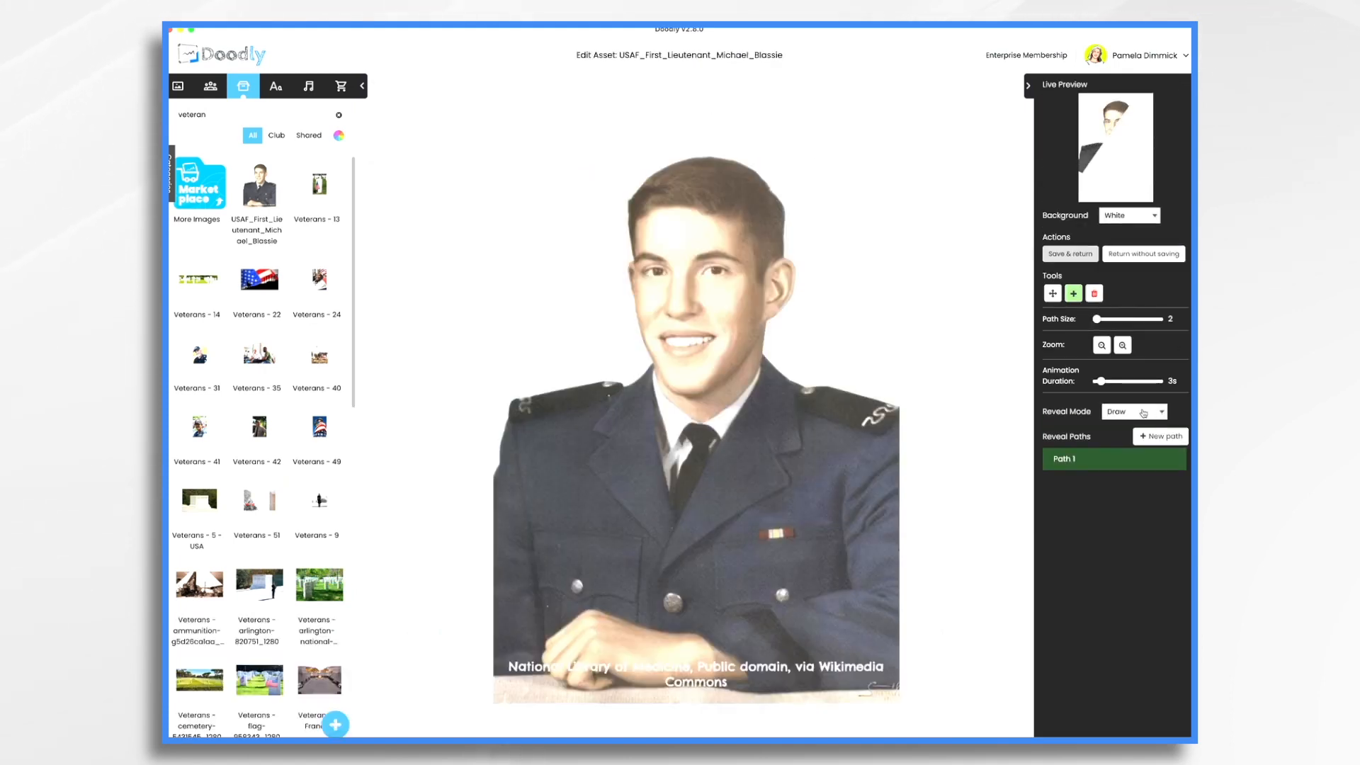
Set the portrait's Reveal Mode to Fade and save back to the video
click(1143, 411)
click(1126, 423)
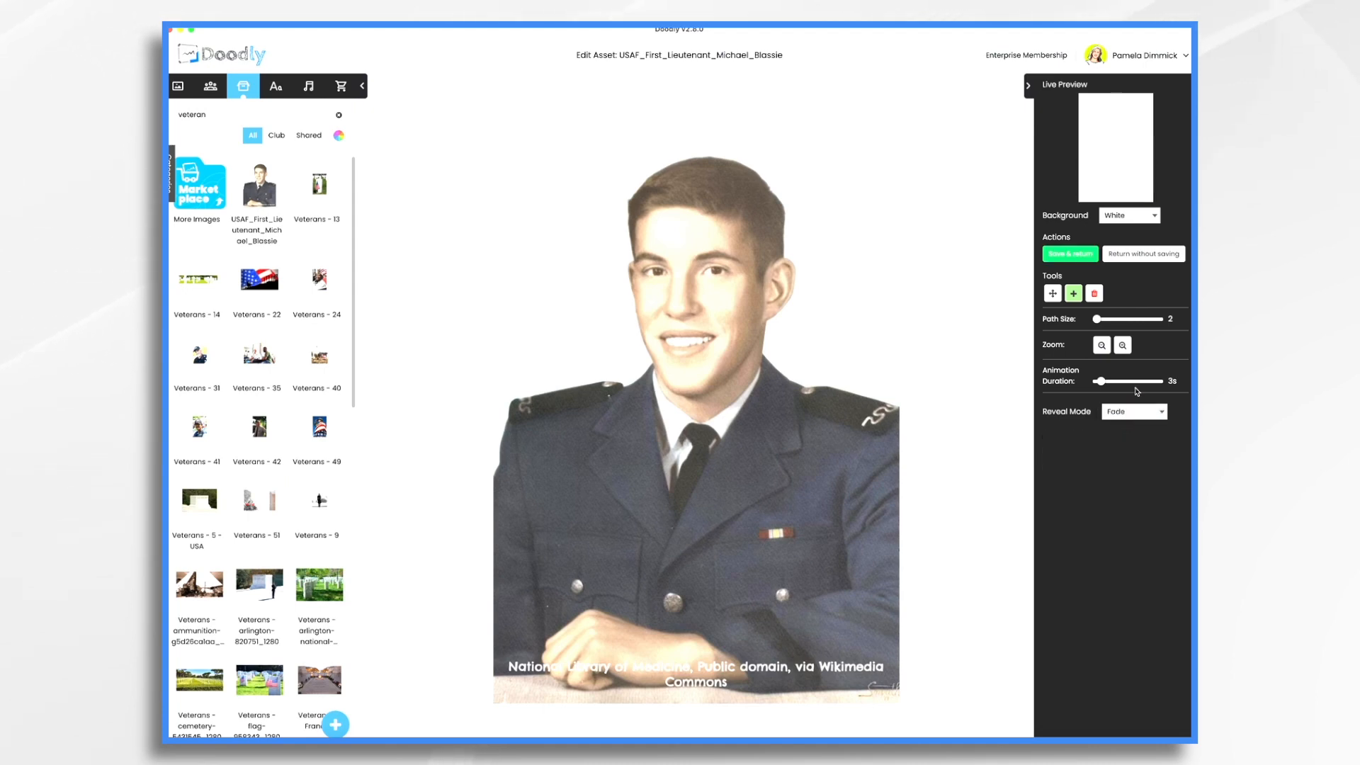
click(1060, 254)
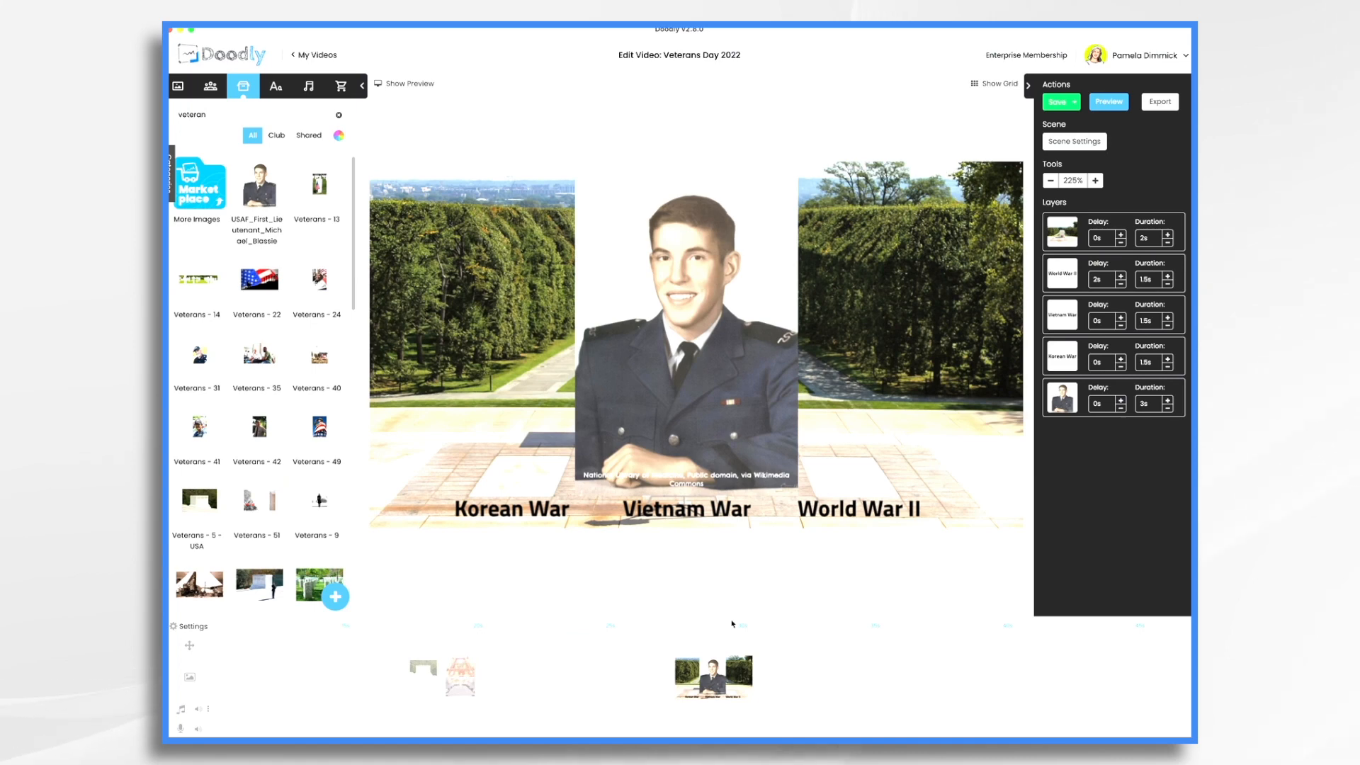
Preview the tomb scene, pausing and rewinding playback by a second to review it
click(417, 85)
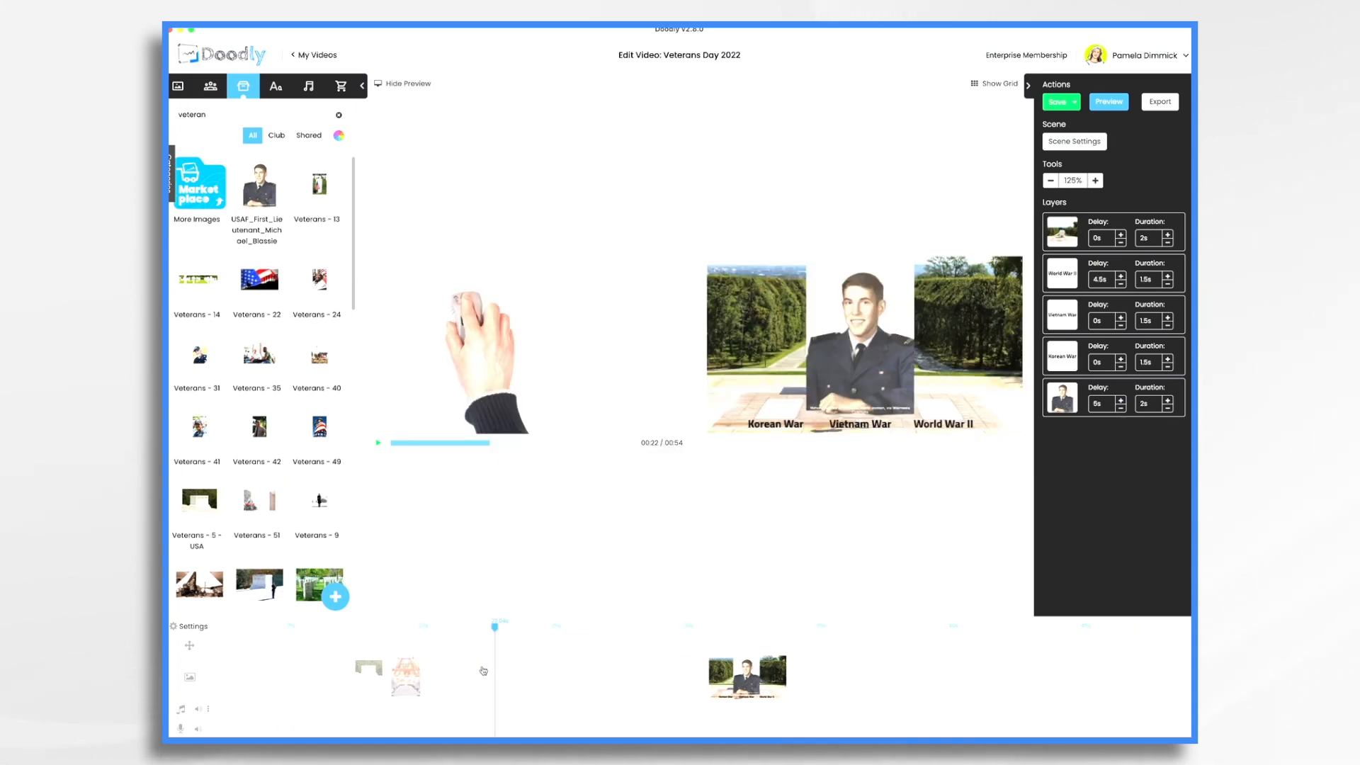
click(379, 444)
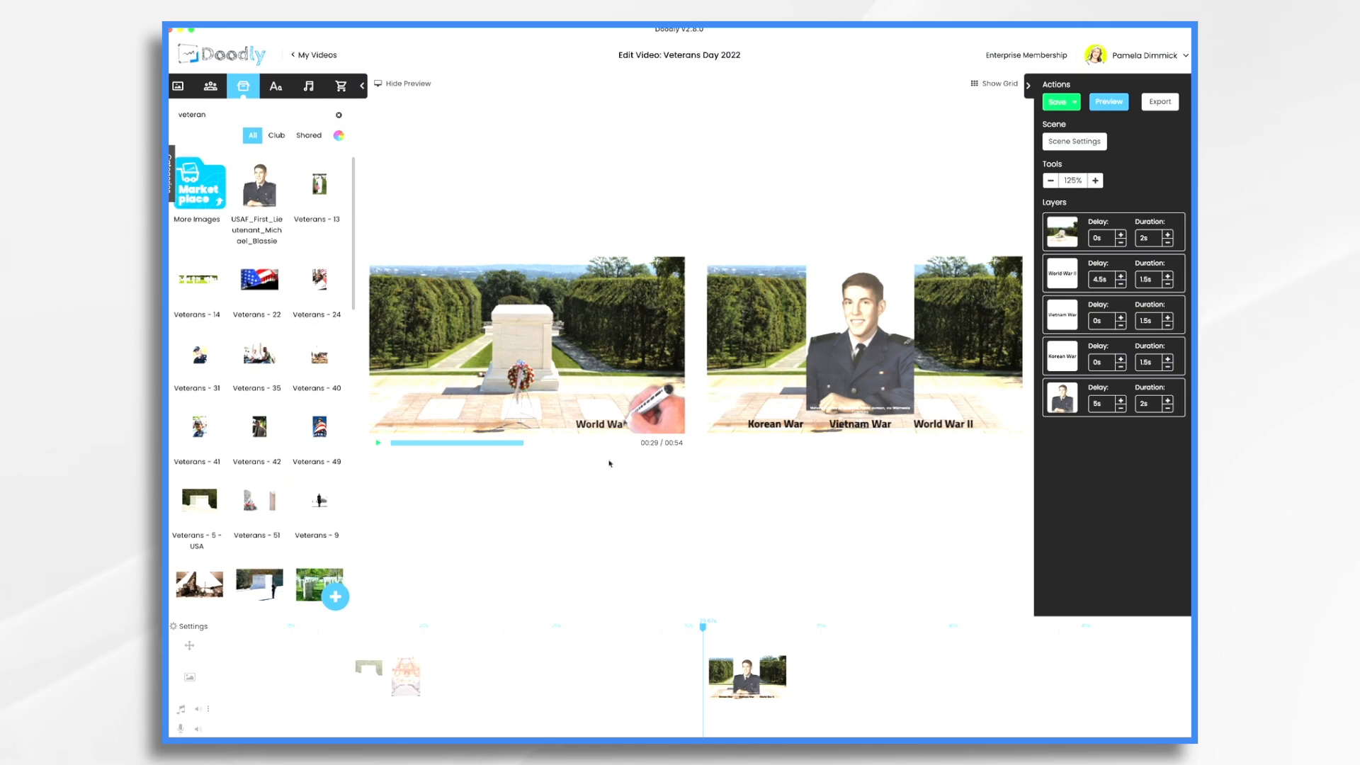
drag(703, 630, 666, 631)
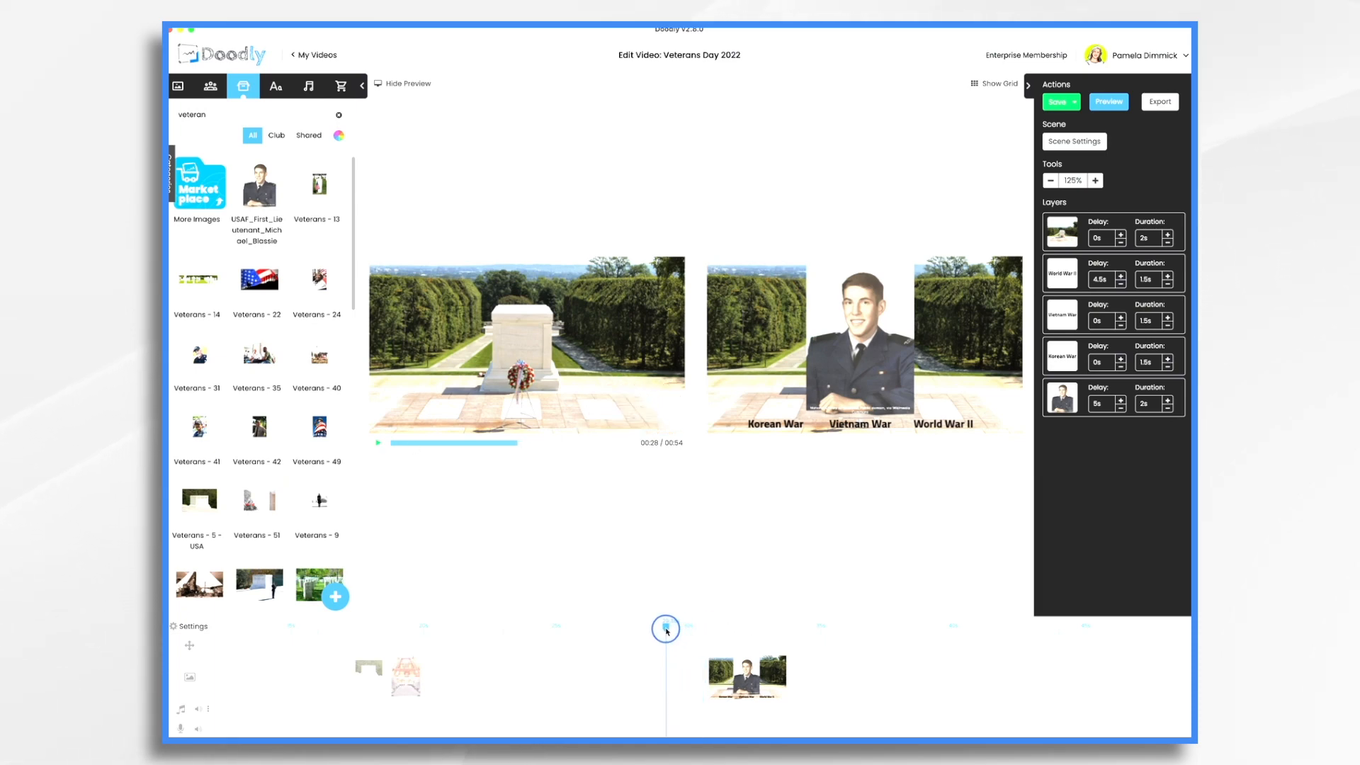
click(1169, 688)
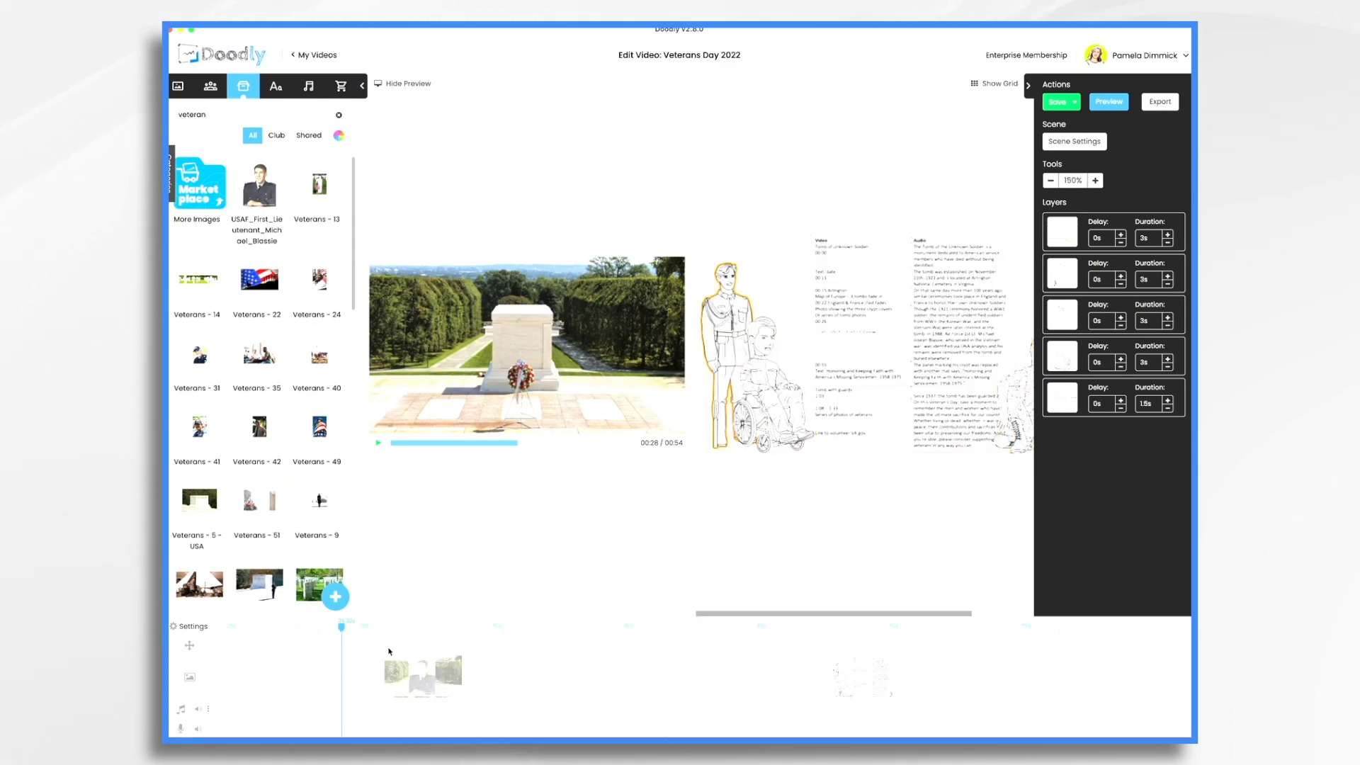
click(379, 444)
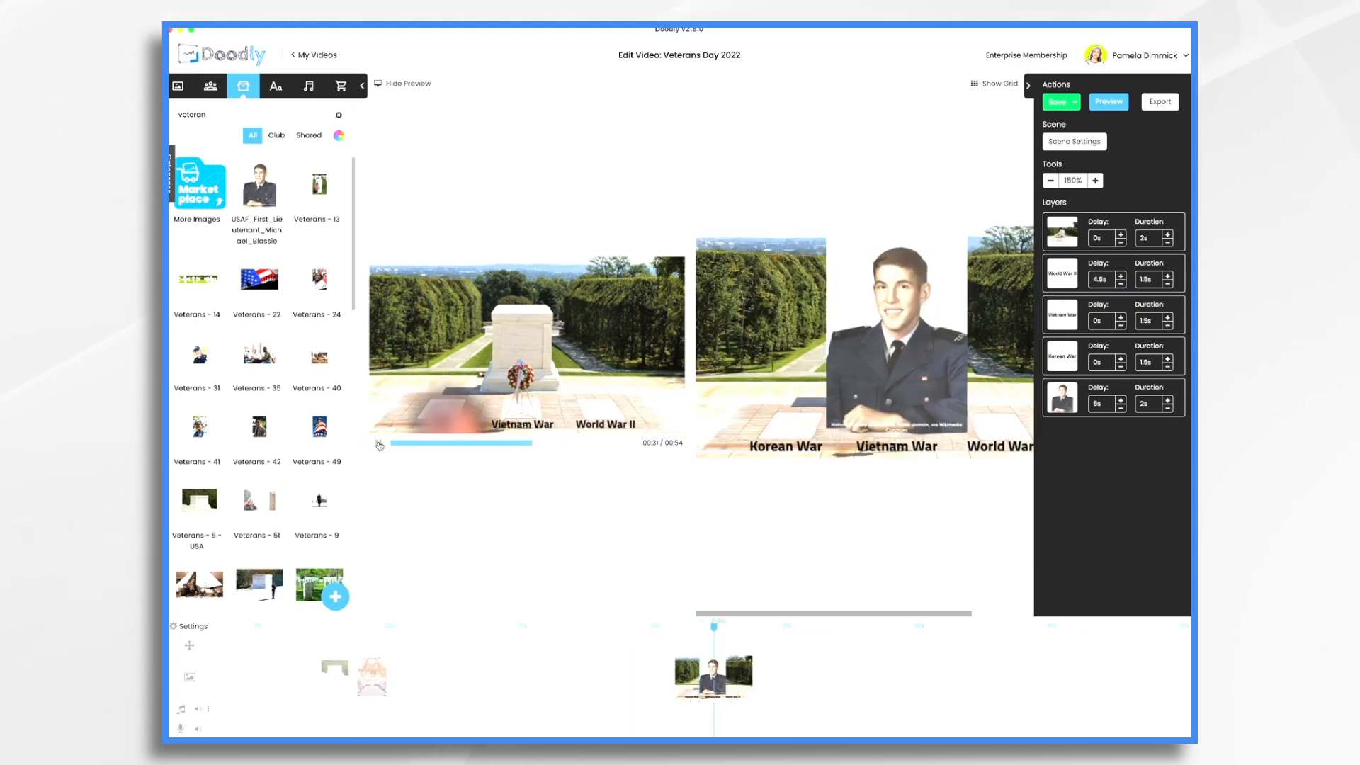
click(379, 443)
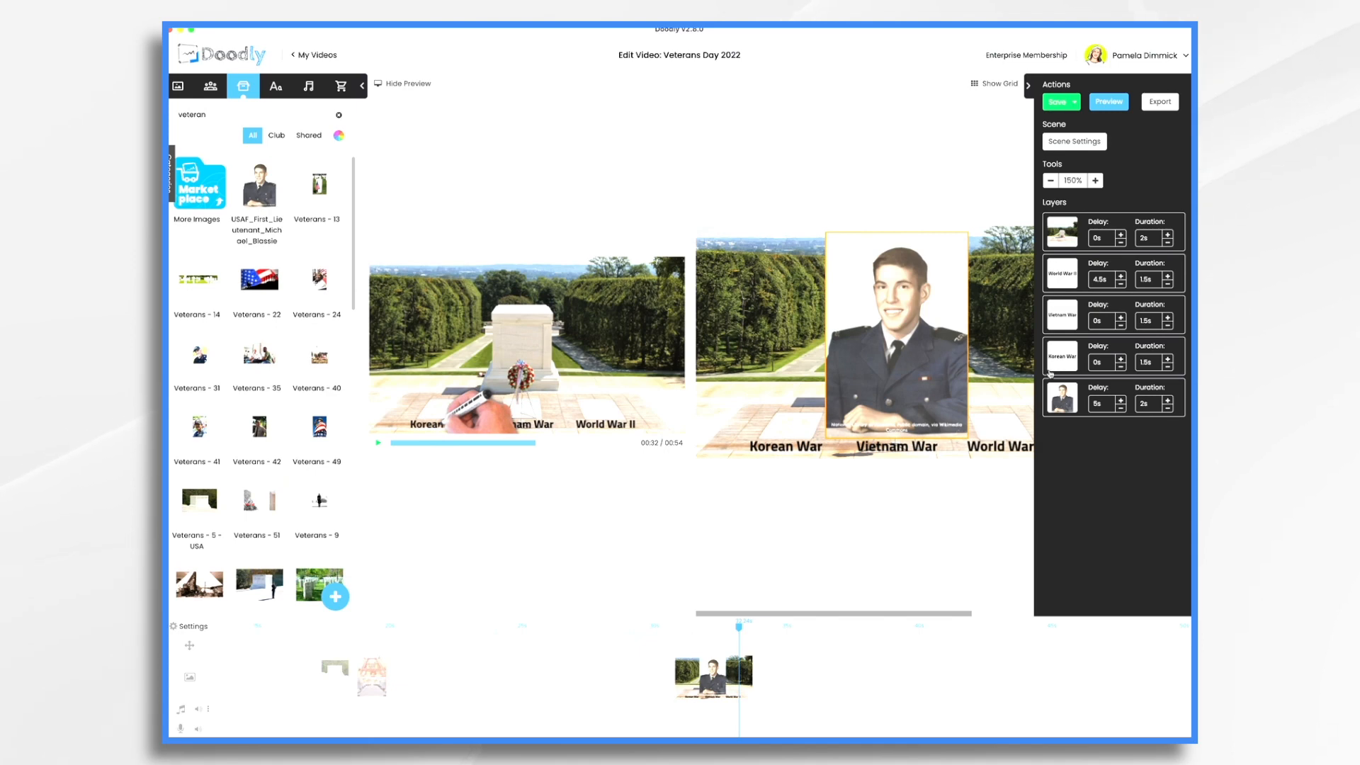
Move the Korean War layer above Vietnam War and place a new text box over the portrait
drag(1063, 361, 1066, 316)
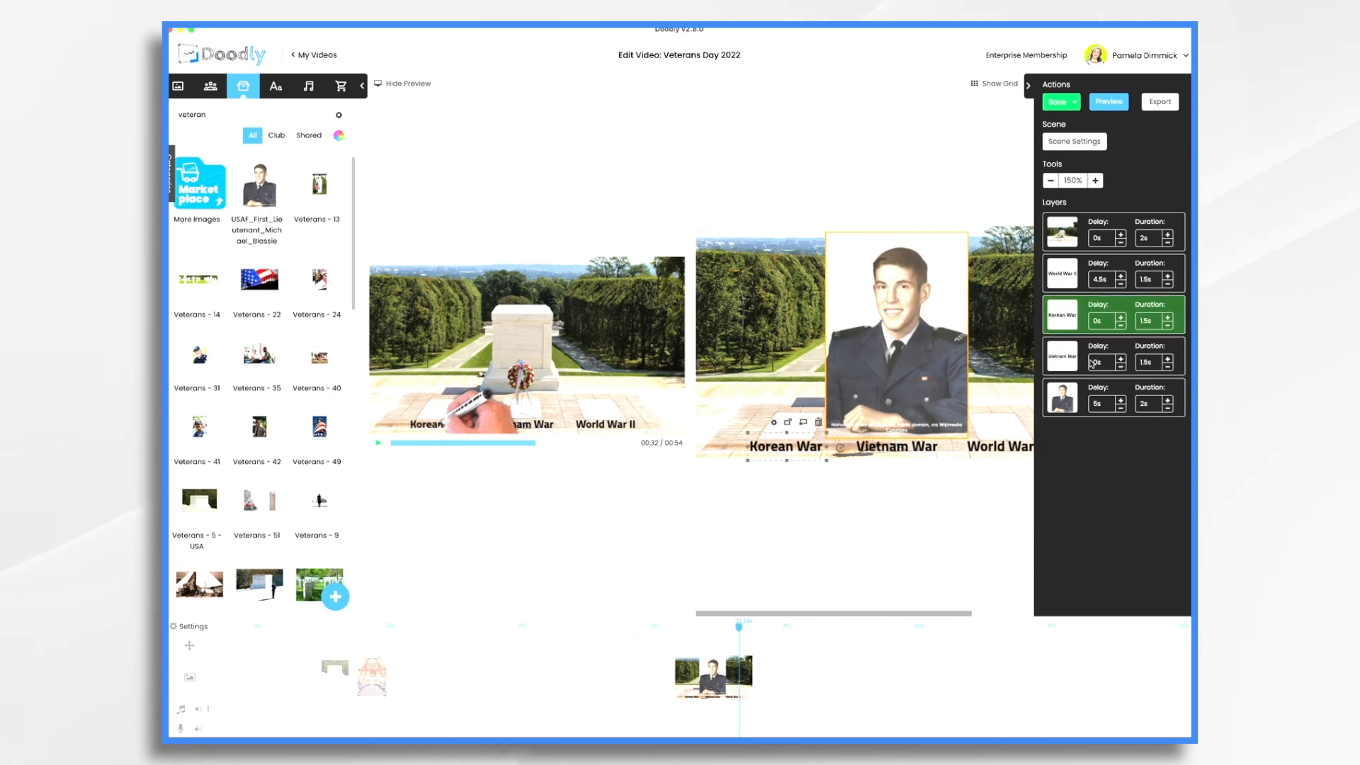
click(1166, 685)
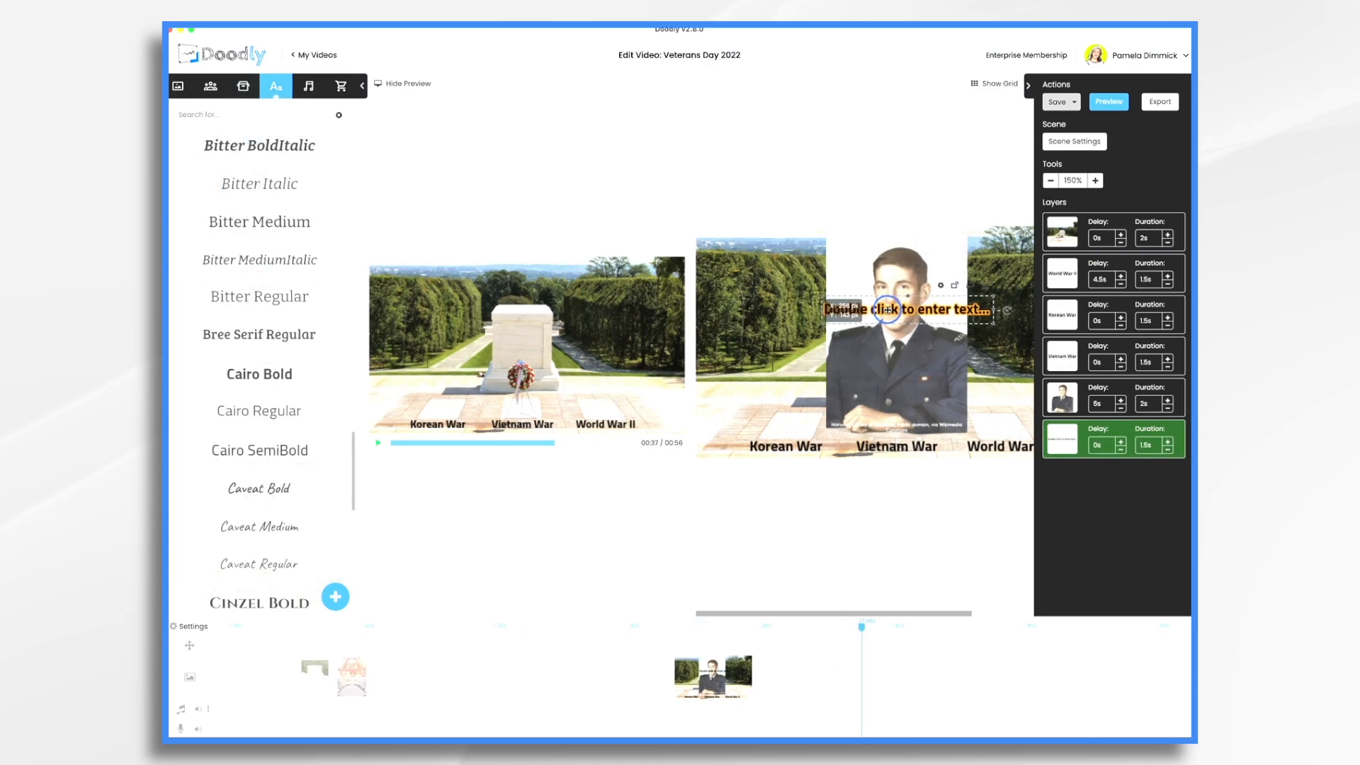
drag(876, 305, 866, 322)
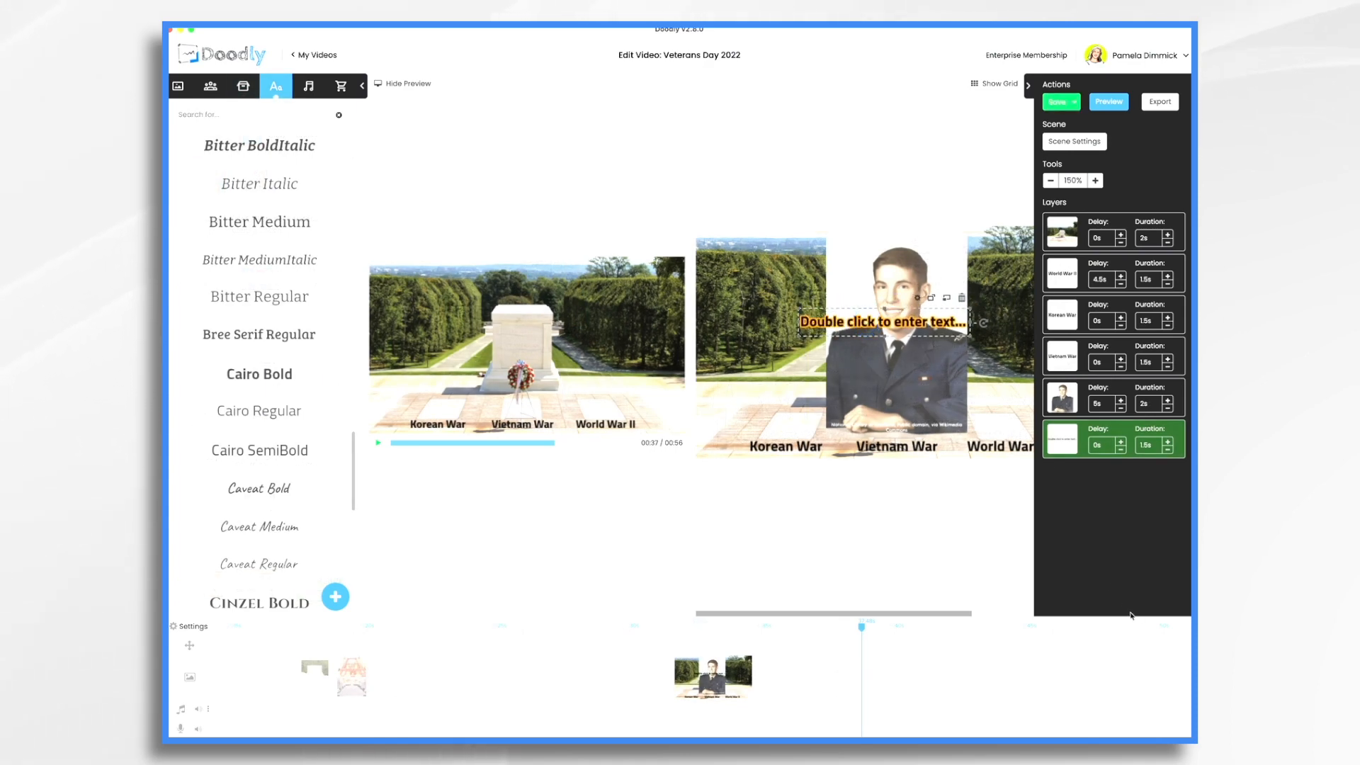
Raise the placeholder text layer's Delay to 11.5s
click(1120, 440)
click(1121, 440)
click(1121, 441)
click(1120, 441)
click(1120, 440)
click(1120, 441)
click(1121, 440)
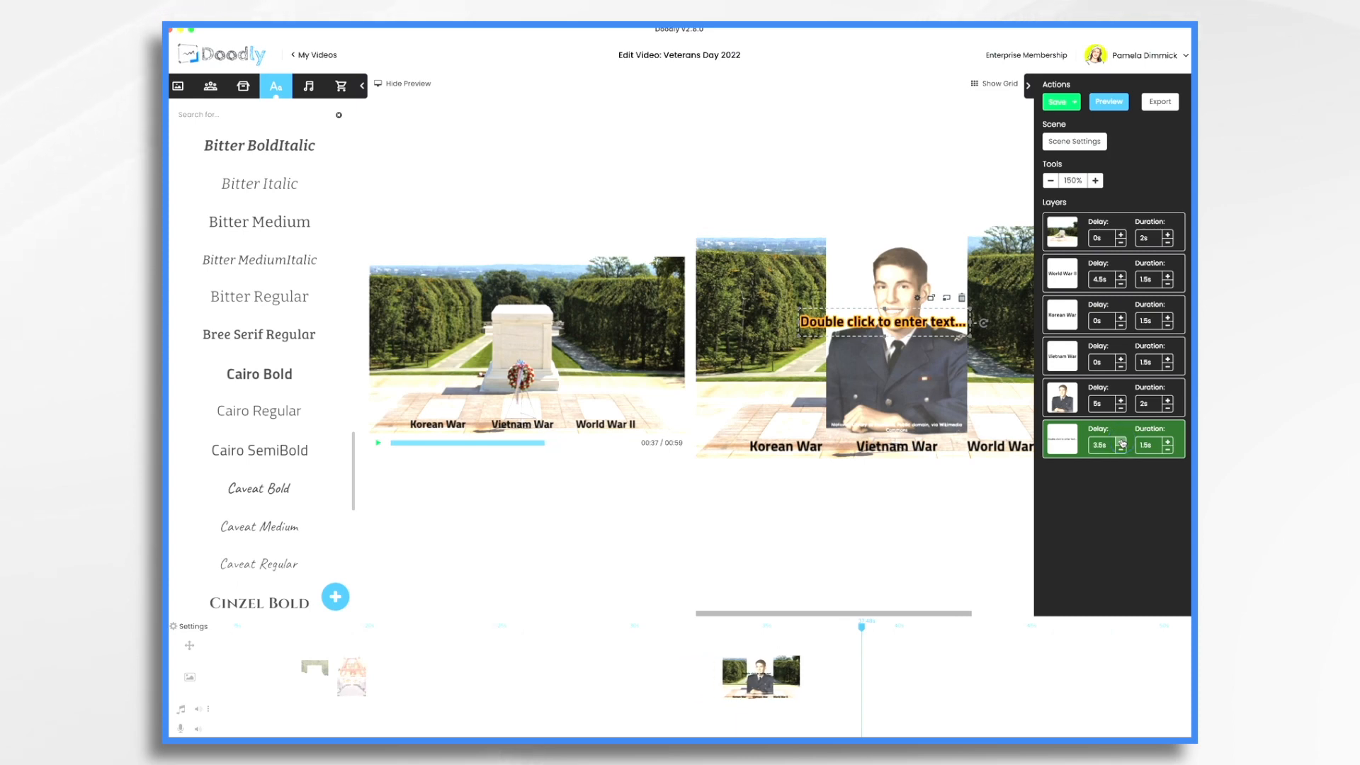
click(1121, 442)
click(1121, 442)
click(1122, 442)
click(1121, 442)
click(1121, 442)
scroll(1012, 663, right, 5)
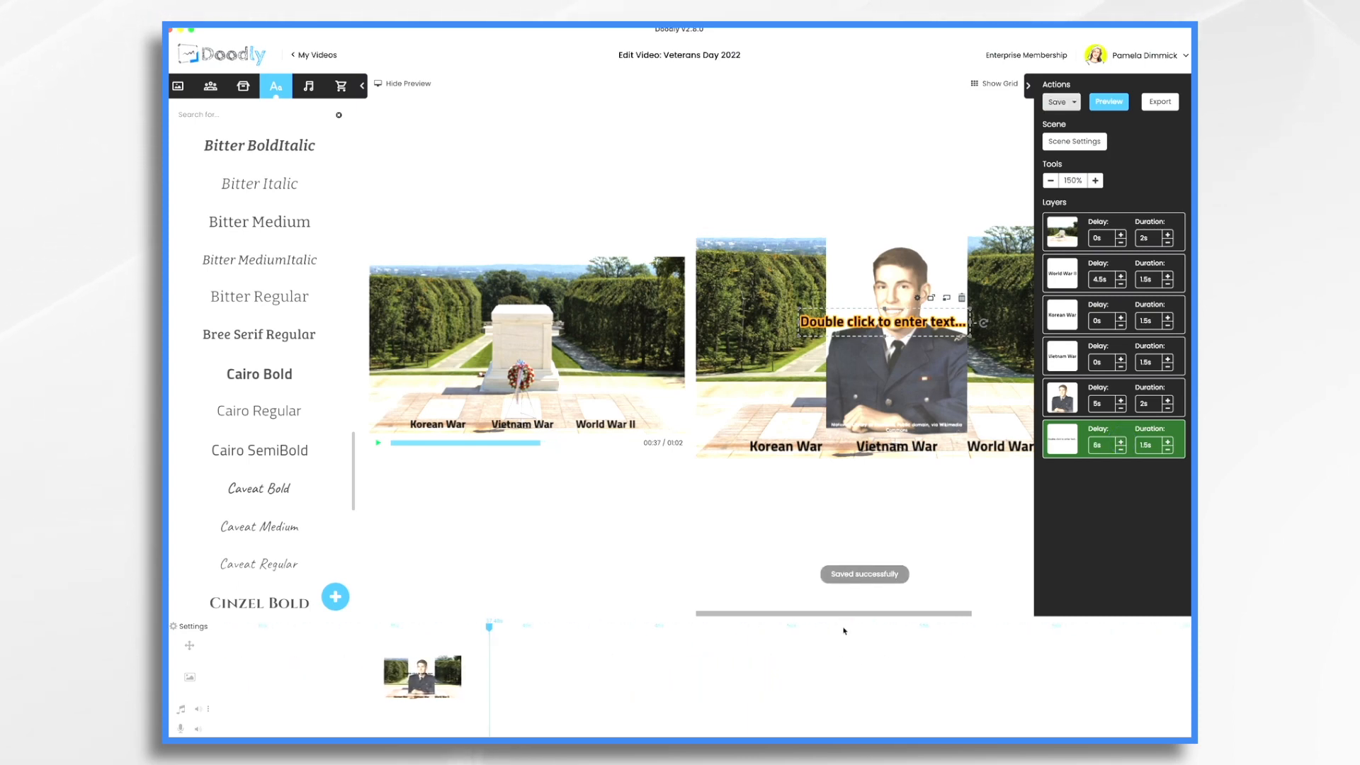
click(922, 628)
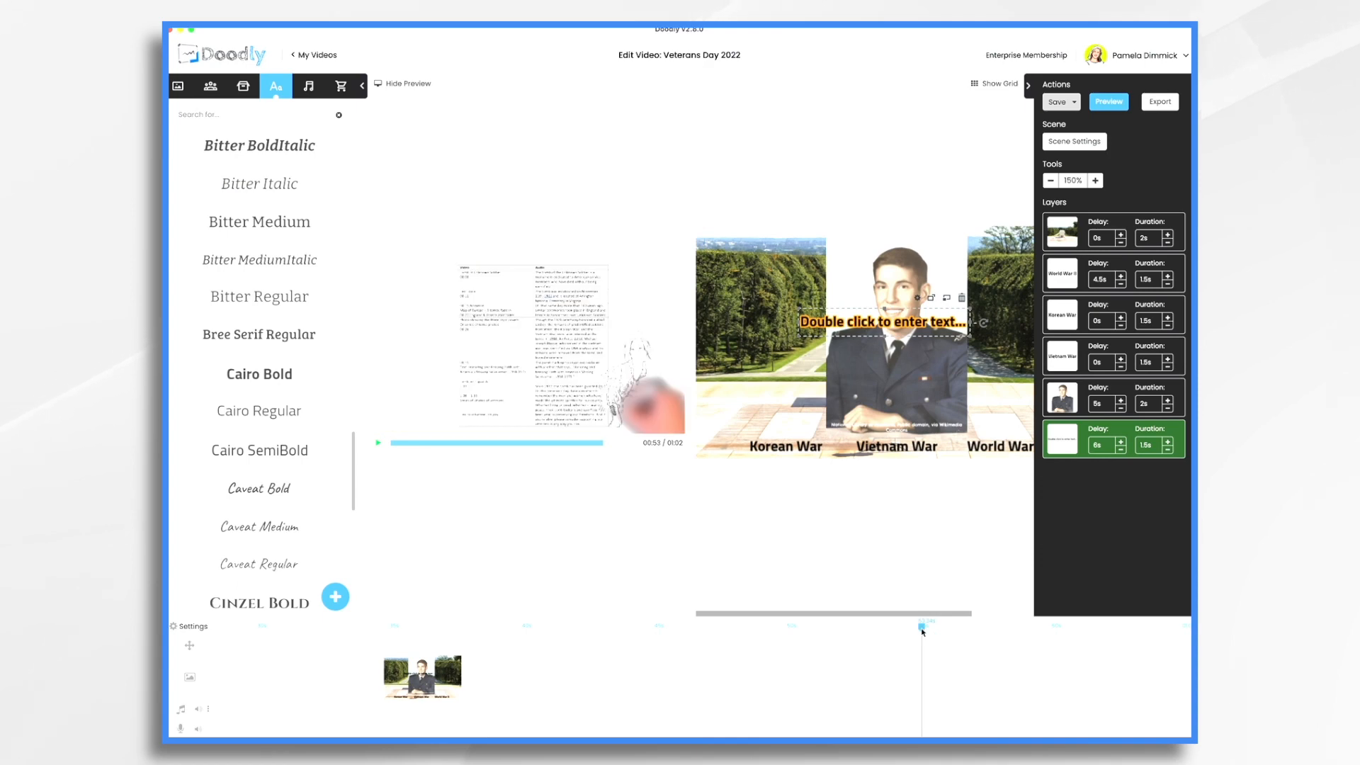
click(1121, 442)
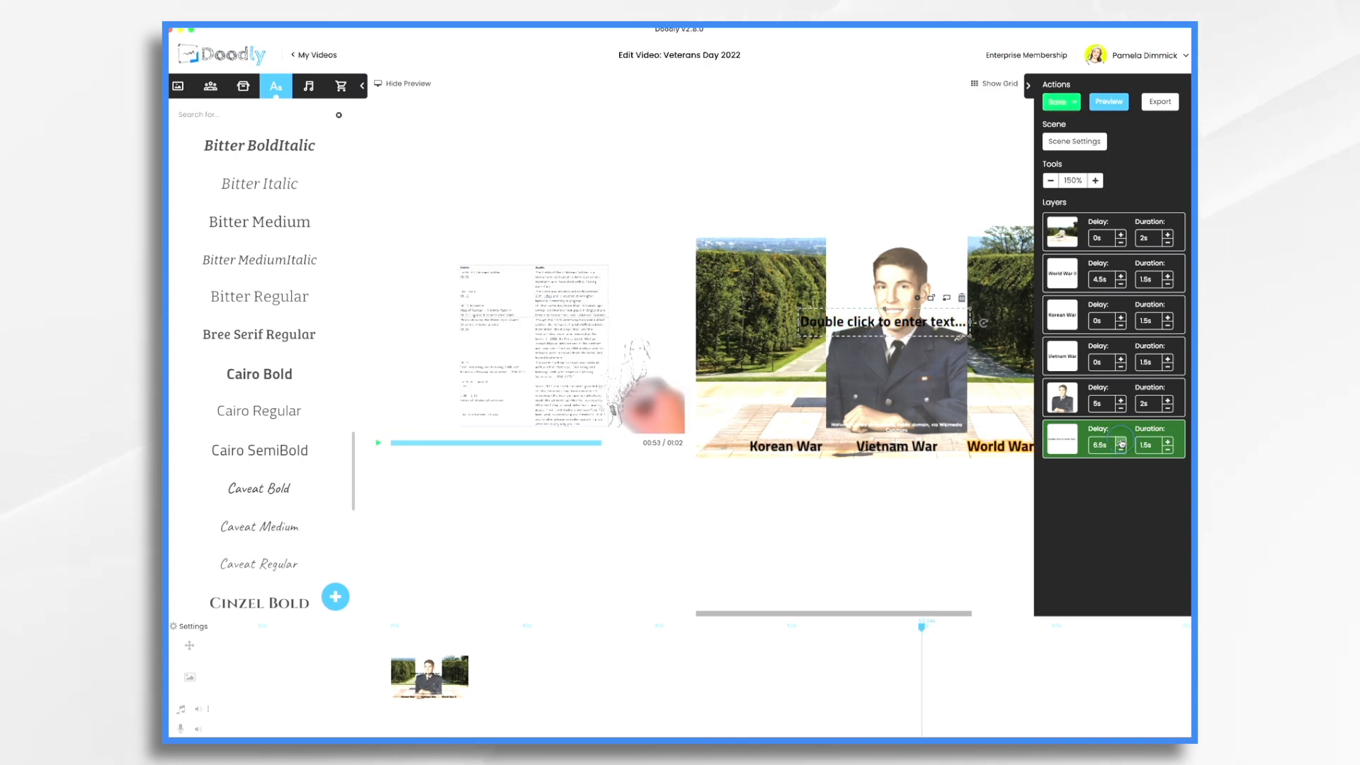
click(1121, 442)
click(1121, 442)
click(1121, 442)
click(1122, 442)
click(1121, 442)
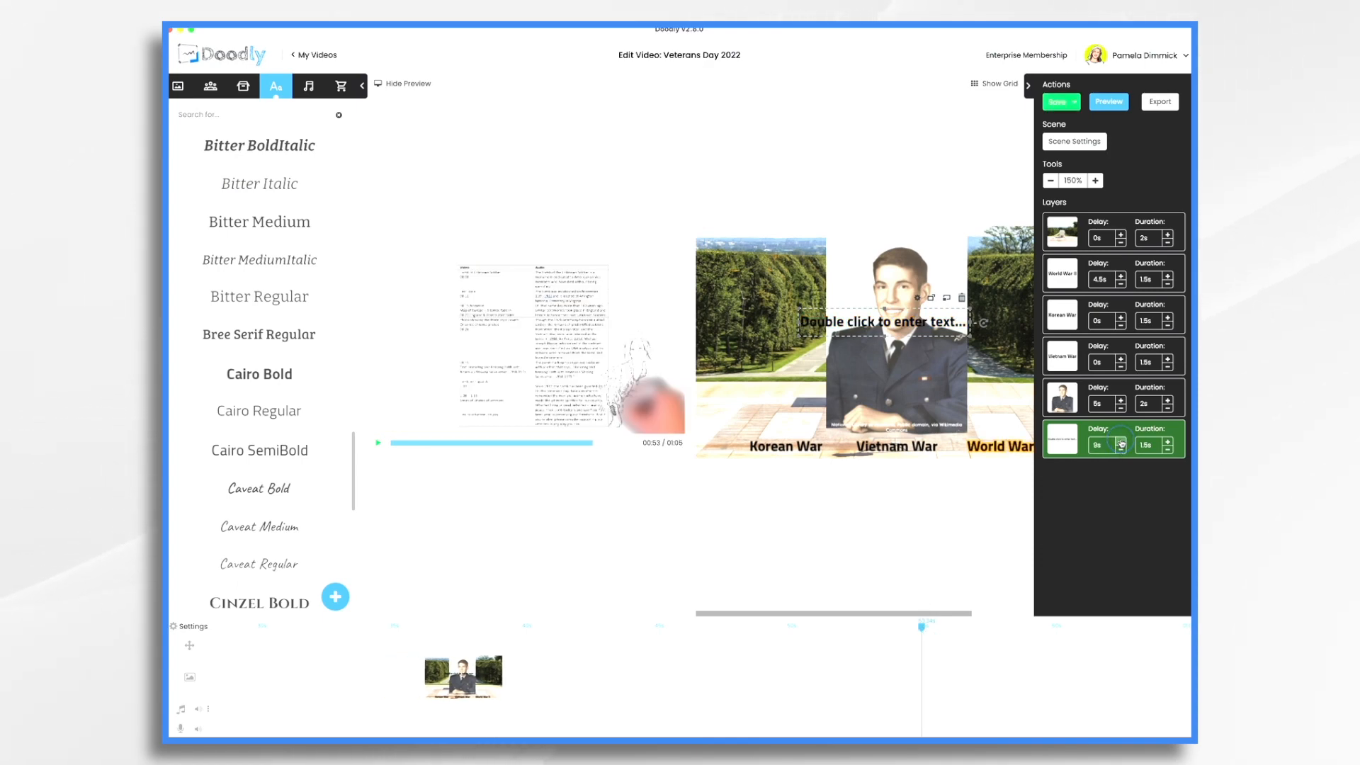
click(1122, 442)
click(1122, 442)
click(1121, 442)
click(1121, 442)
click(1122, 442)
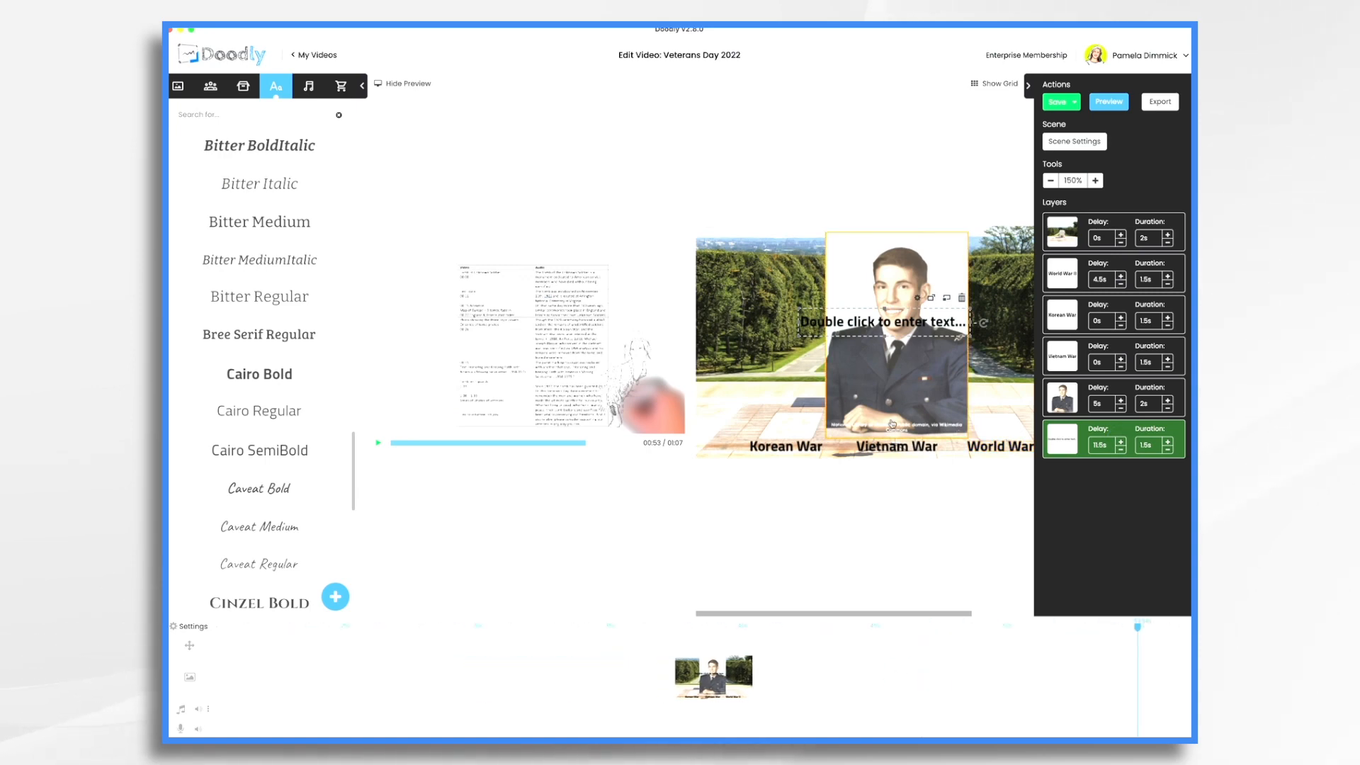
Open the placeholder text for editing and clear its contents
double_click(882, 321)
key(ctrl+a)
key(BackSpace)
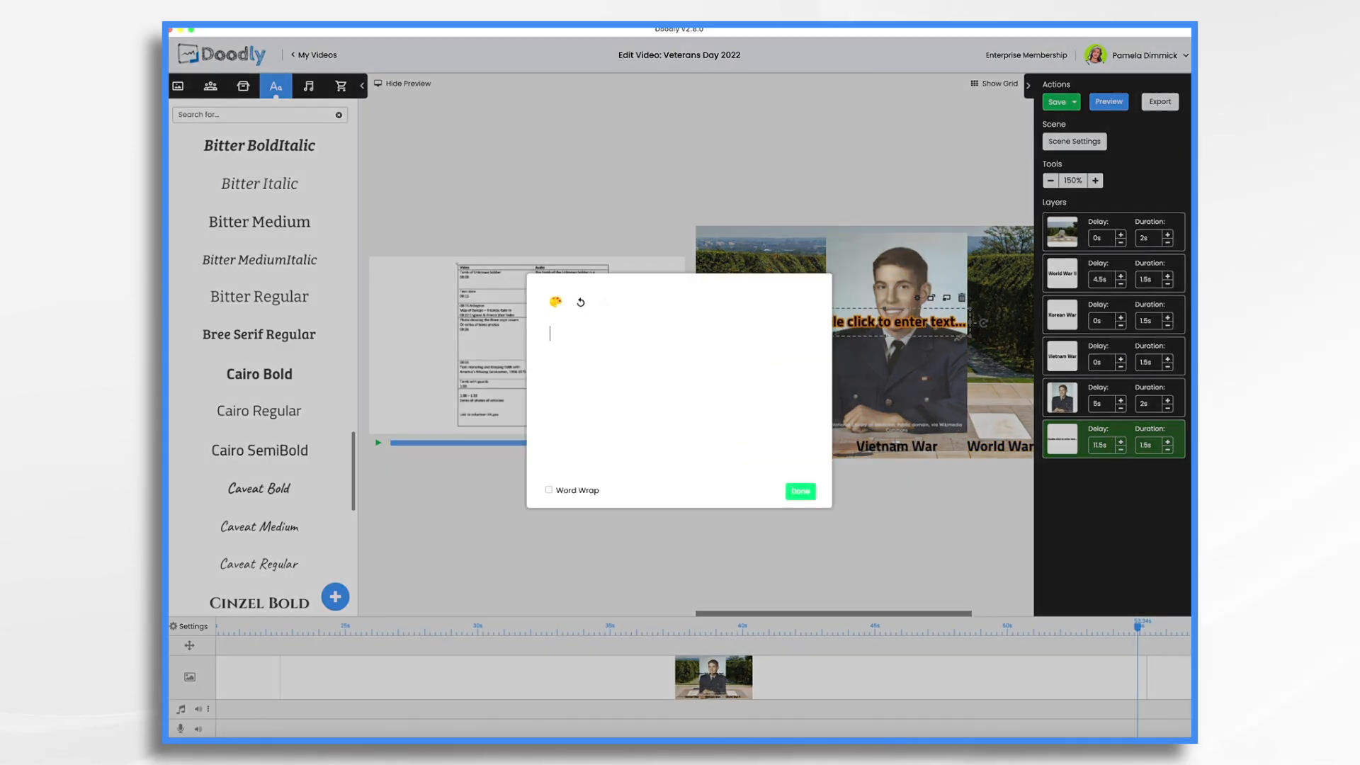
Enter the caption 'Honoring and Keeping Faith with America's Missing Servicemen, 1958-1975' over the photo
text(Honoring and Keeping Faith with America’s Missing Servicemen, 1958-1975)
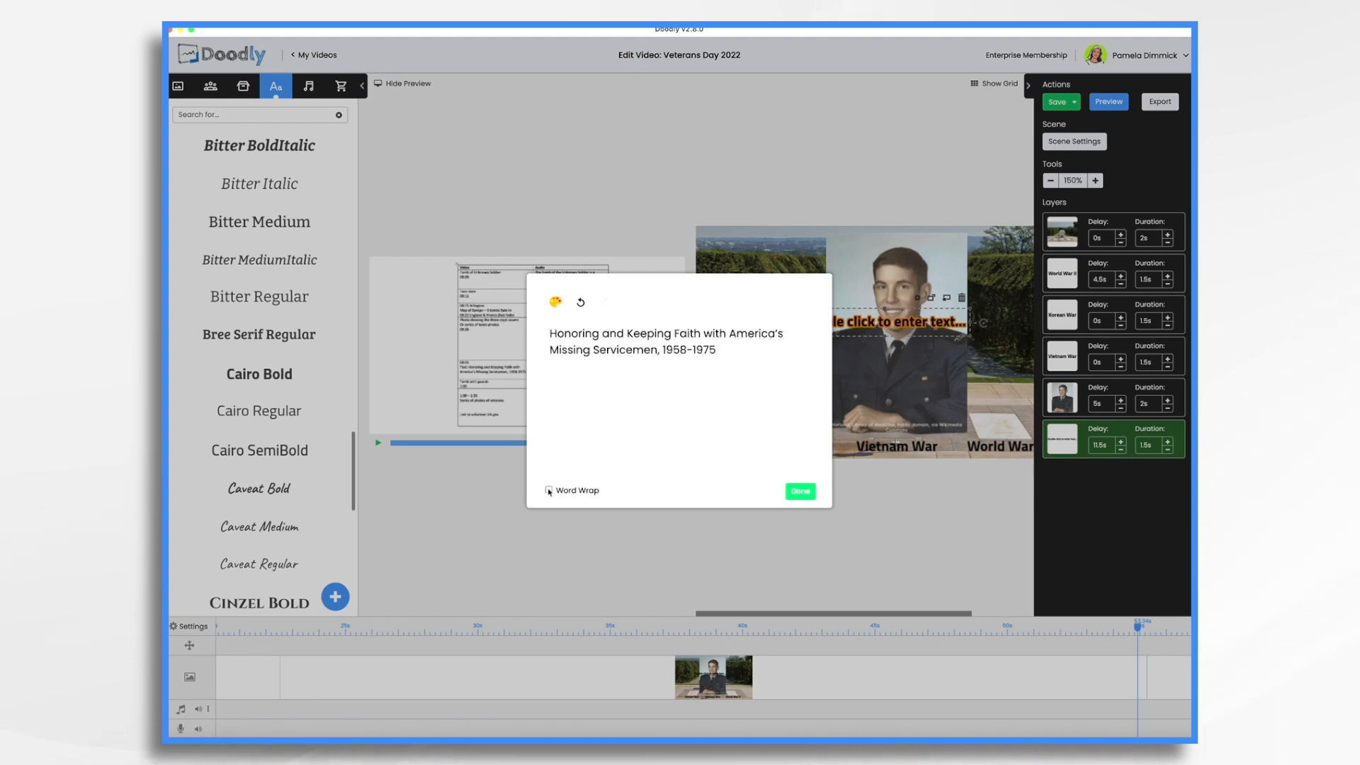
click(801, 491)
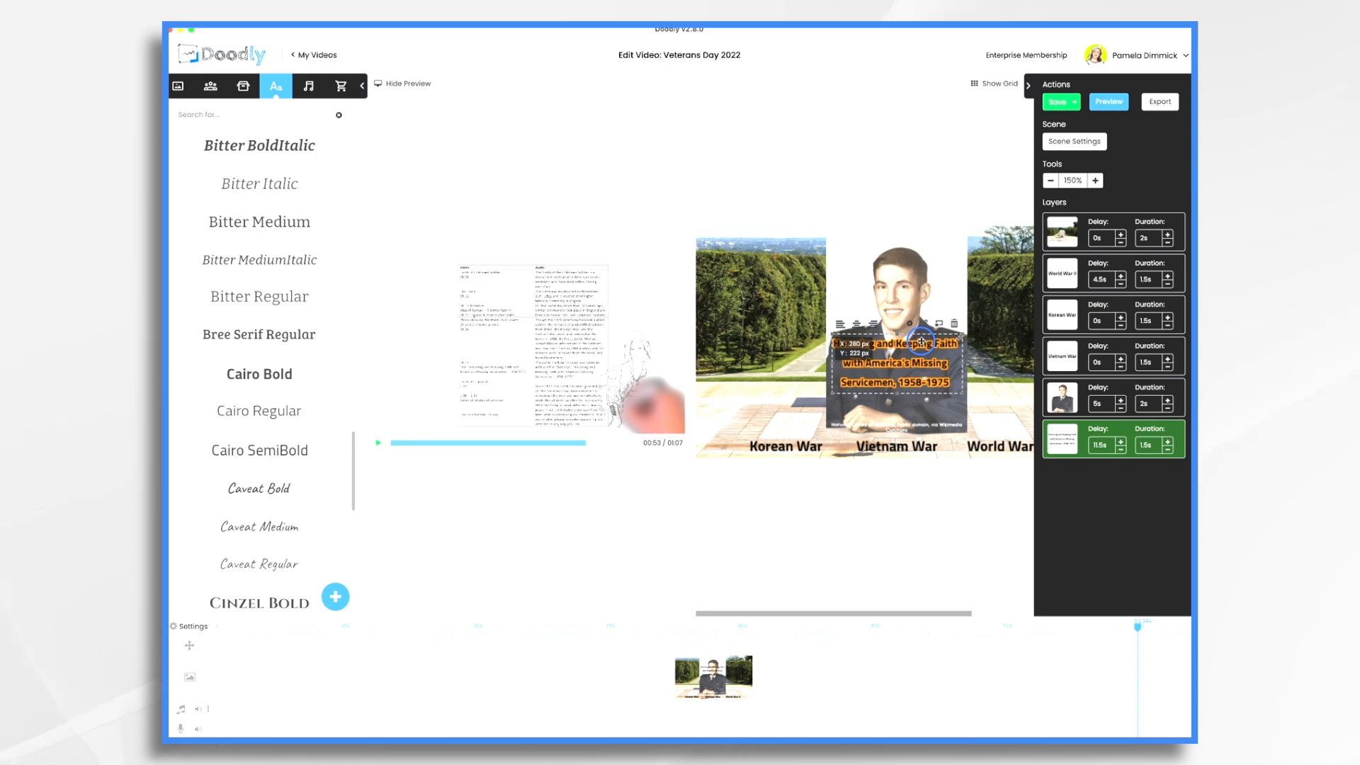
drag(921, 342, 922, 342)
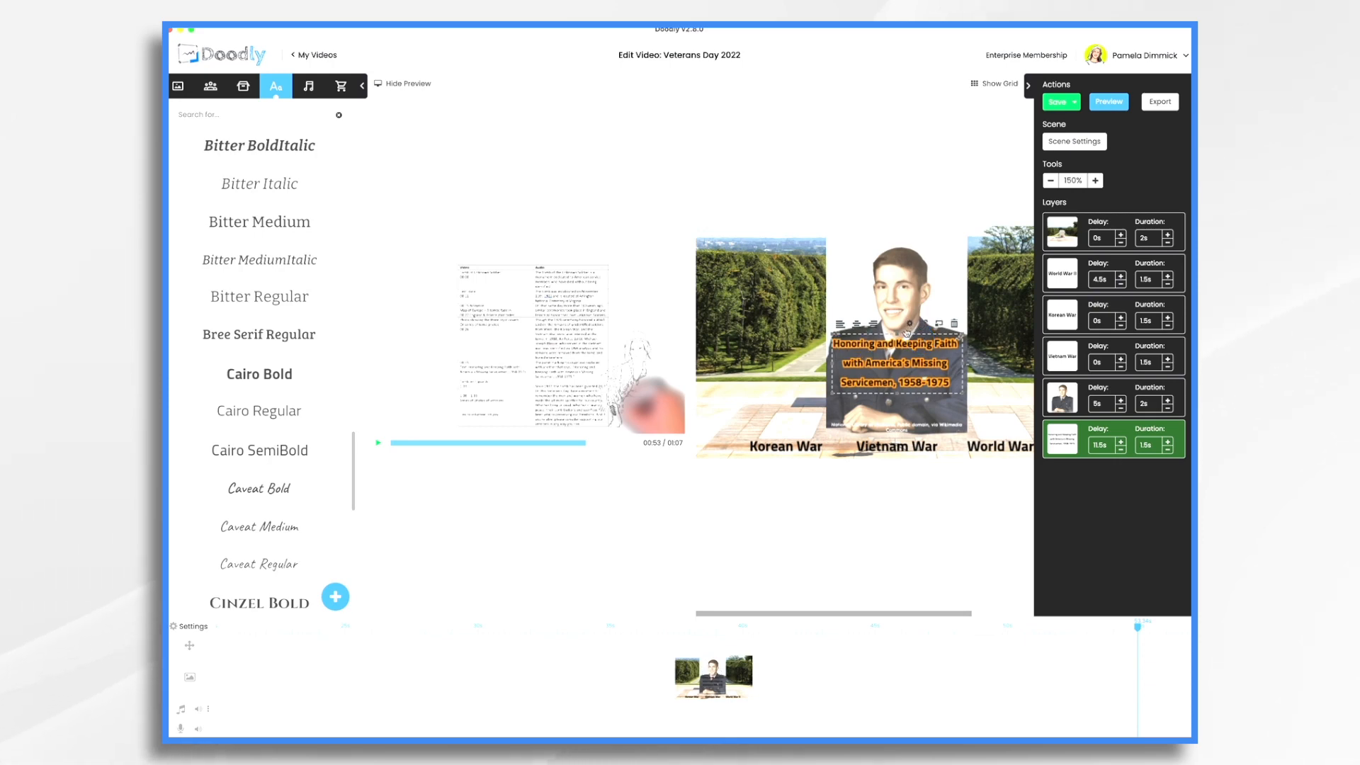
Change the caption's colour to white (#FFFFFF)
click(910, 323)
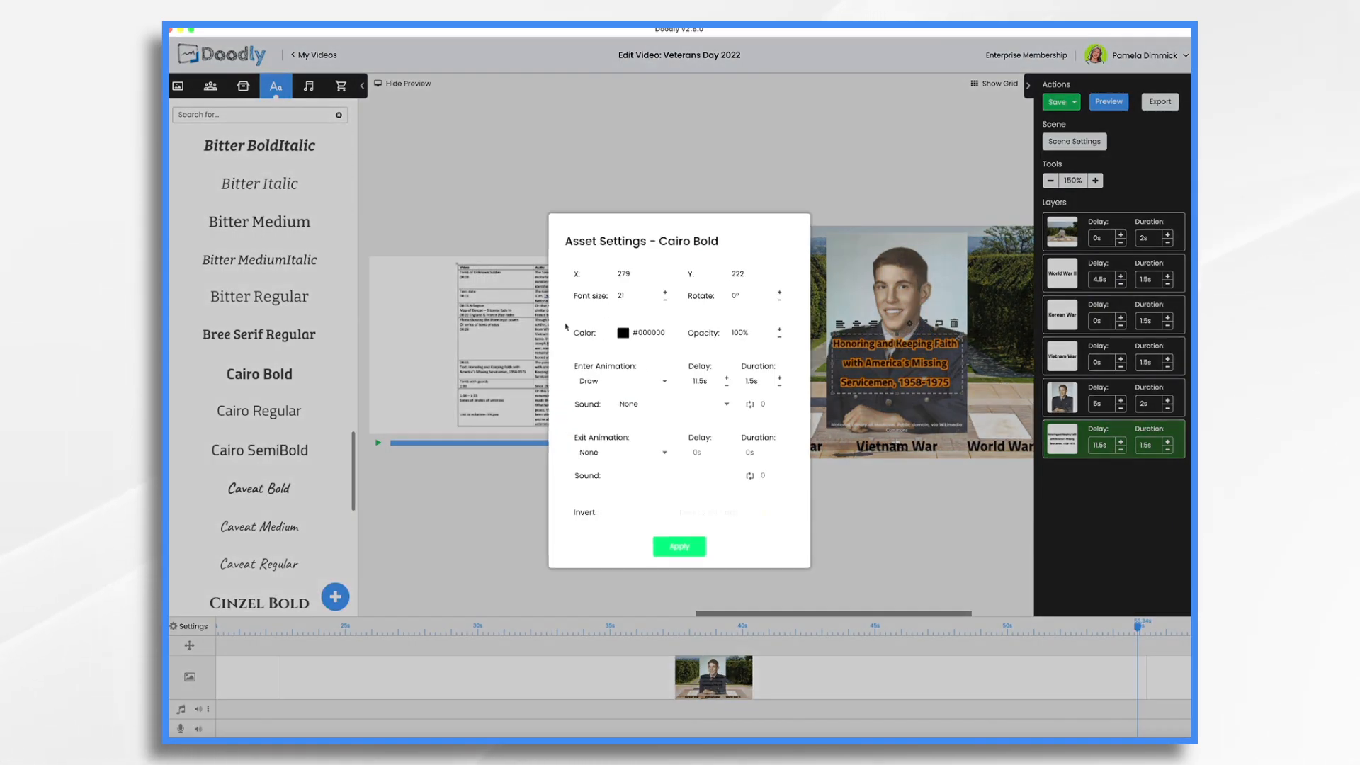
click(622, 333)
click(709, 496)
click(693, 551)
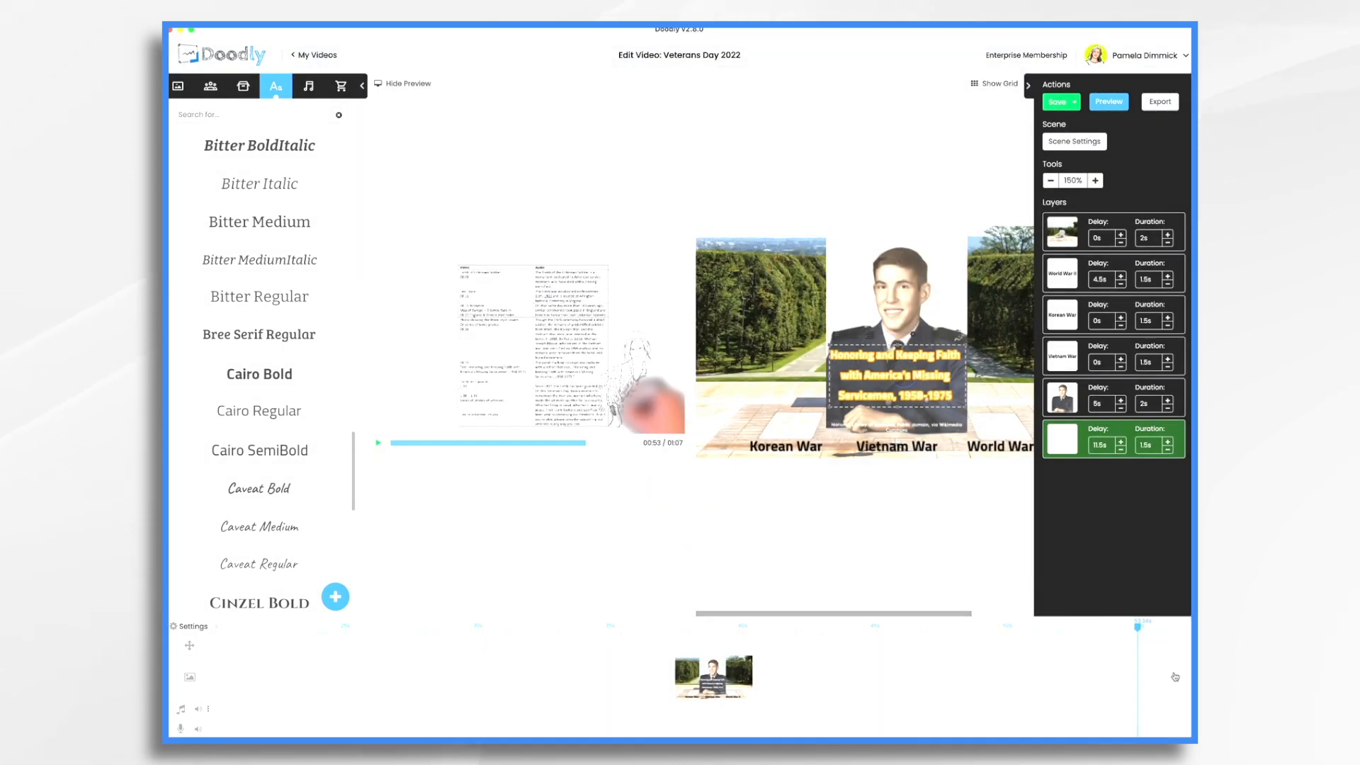
click(1175, 677)
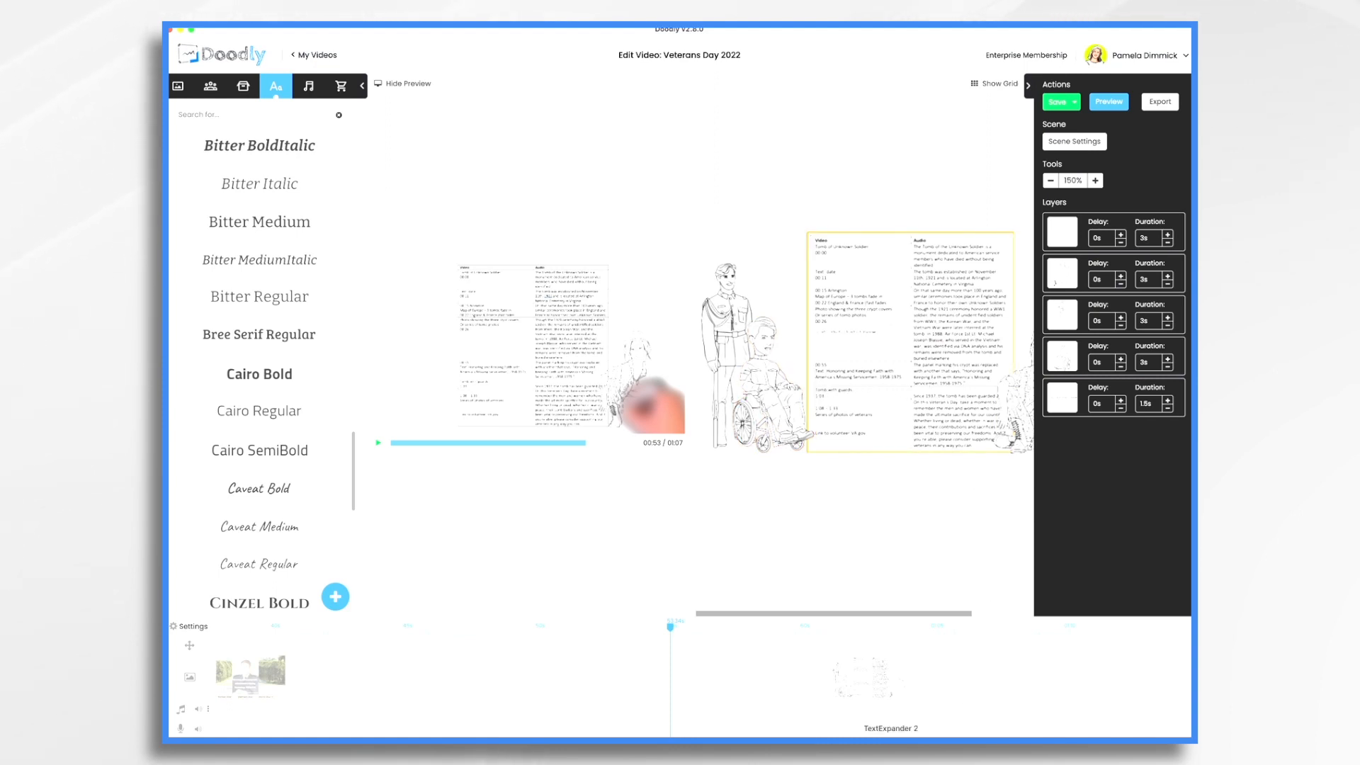
Insert a new blank scene, then reselect the servicemen caption layer
right_click(762, 686)
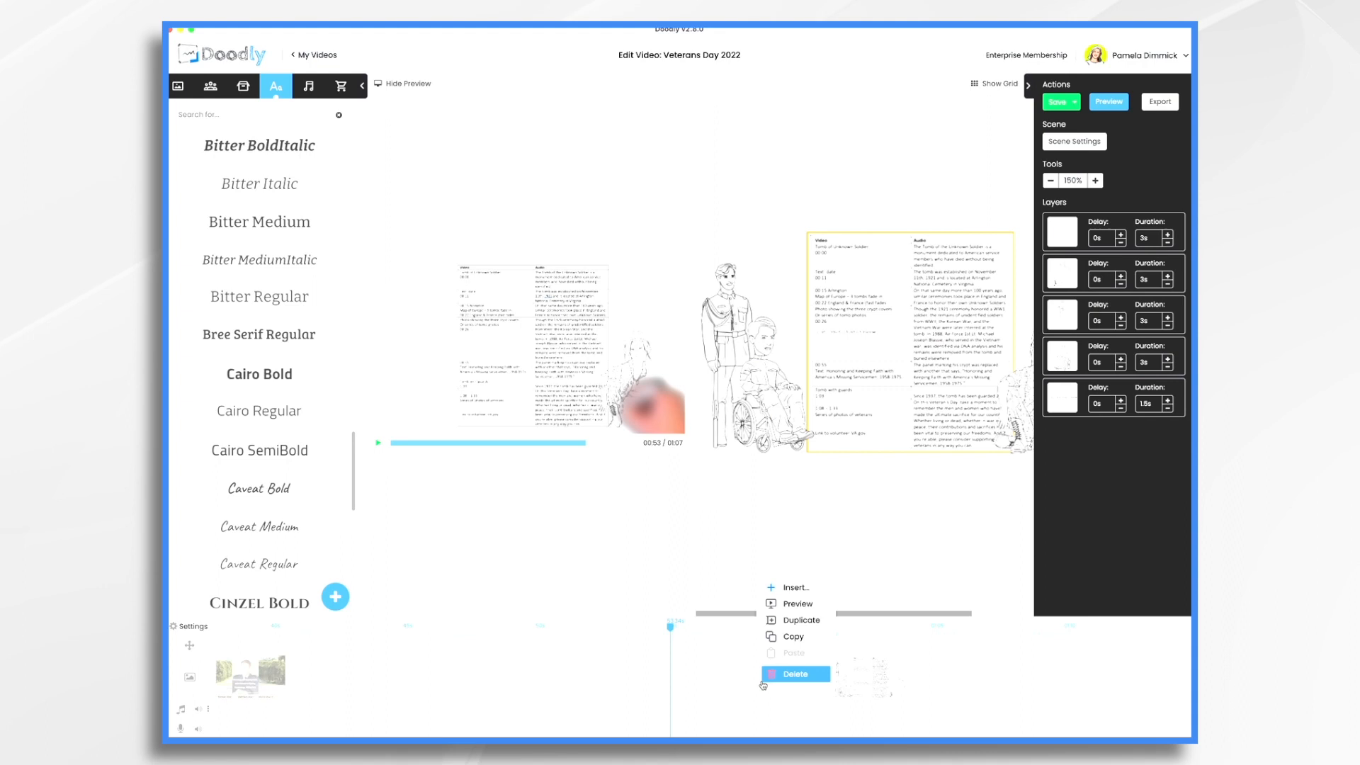
click(780, 590)
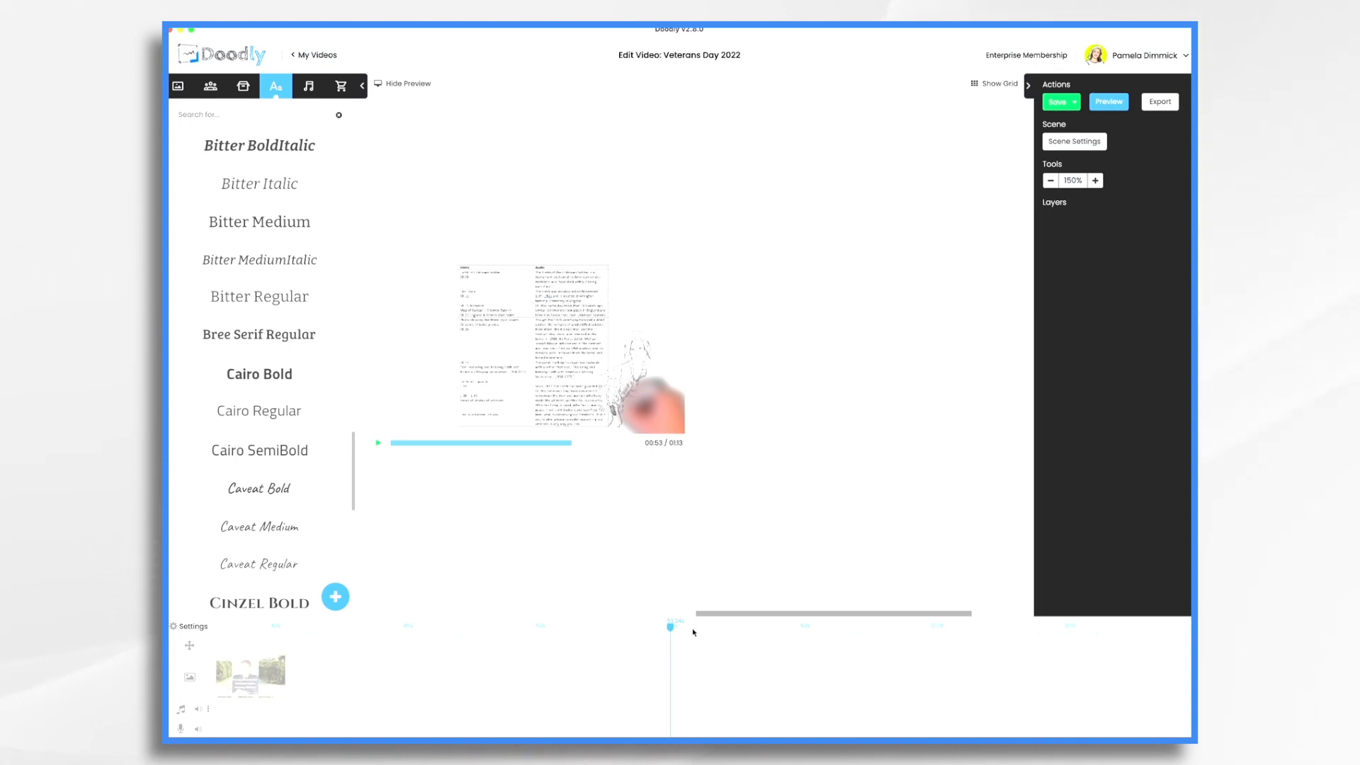
click(618, 663)
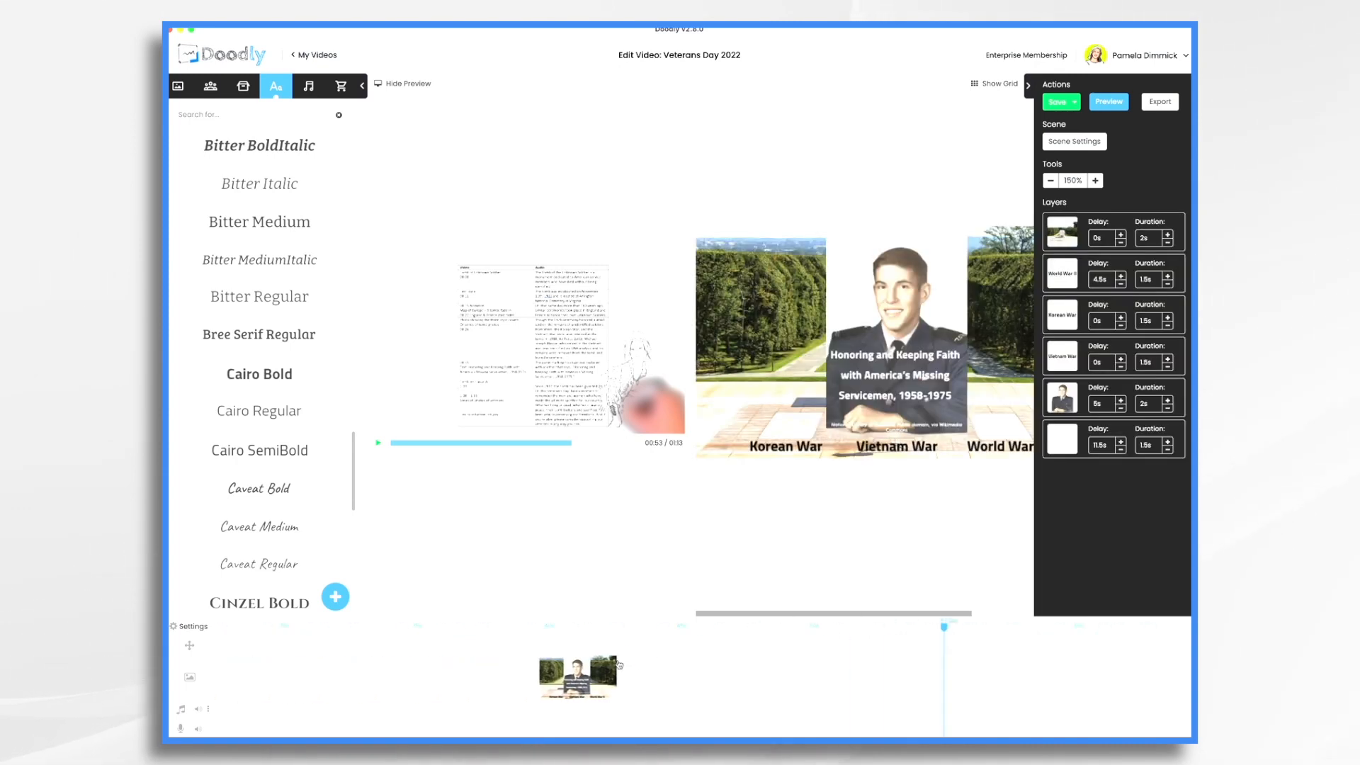
click(879, 373)
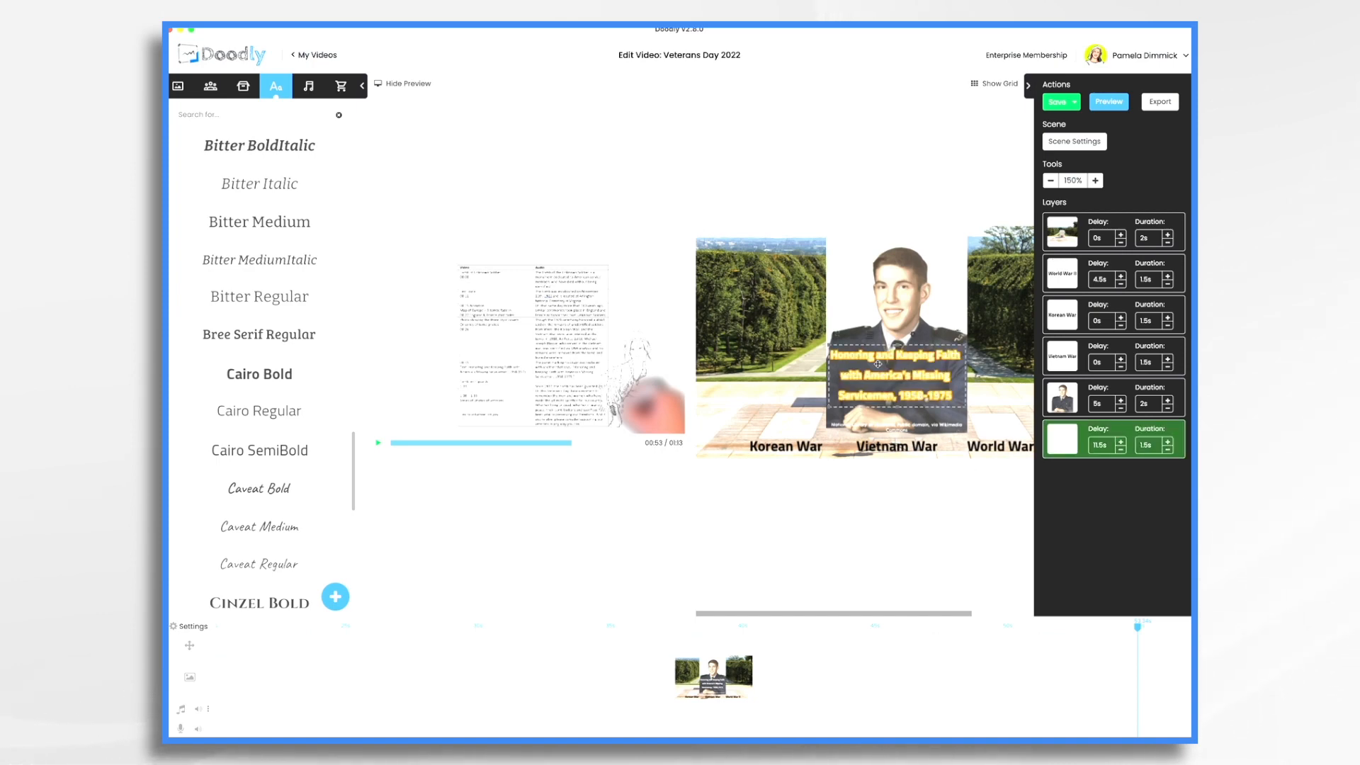
Lengthen the servicemen caption's duration to 4.5s
click(1168, 442)
click(1168, 442)
click(1168, 442)
click(1168, 442)
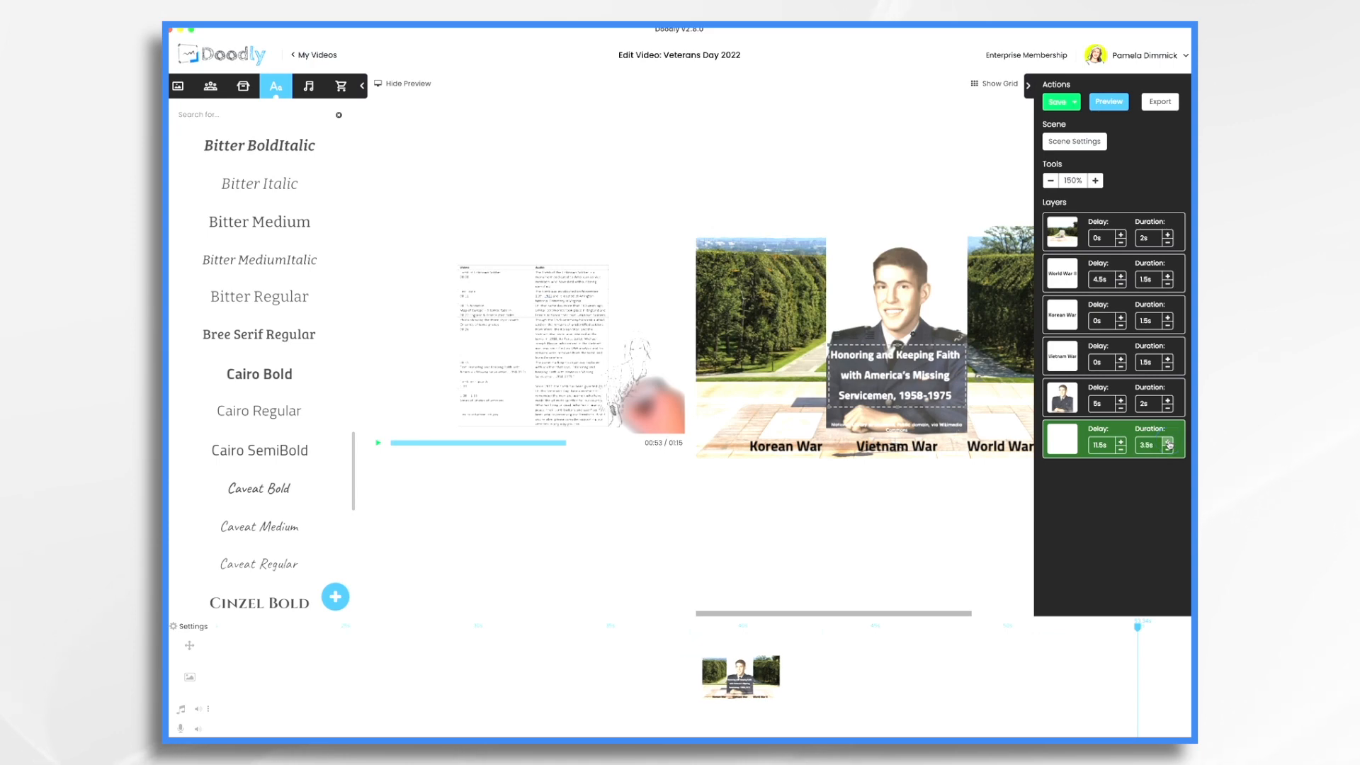
click(1168, 442)
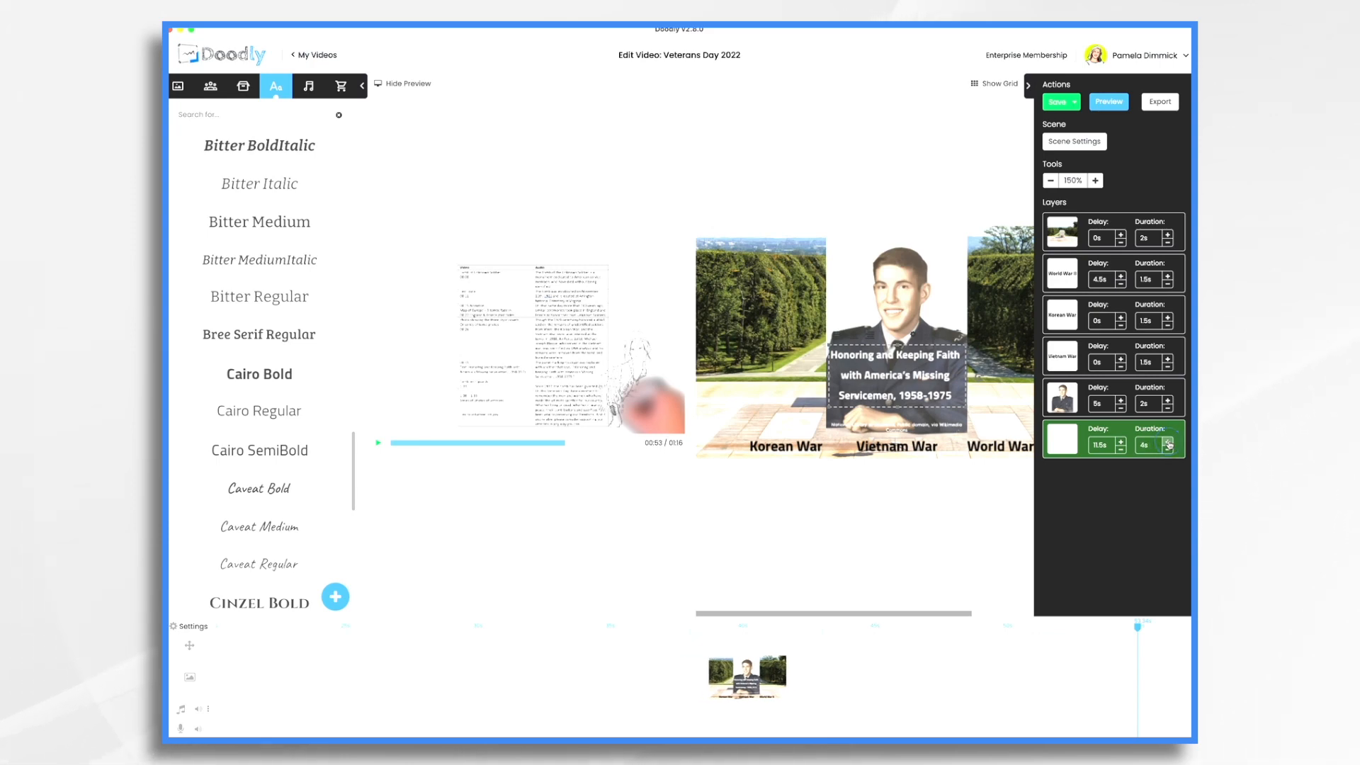
click(1168, 442)
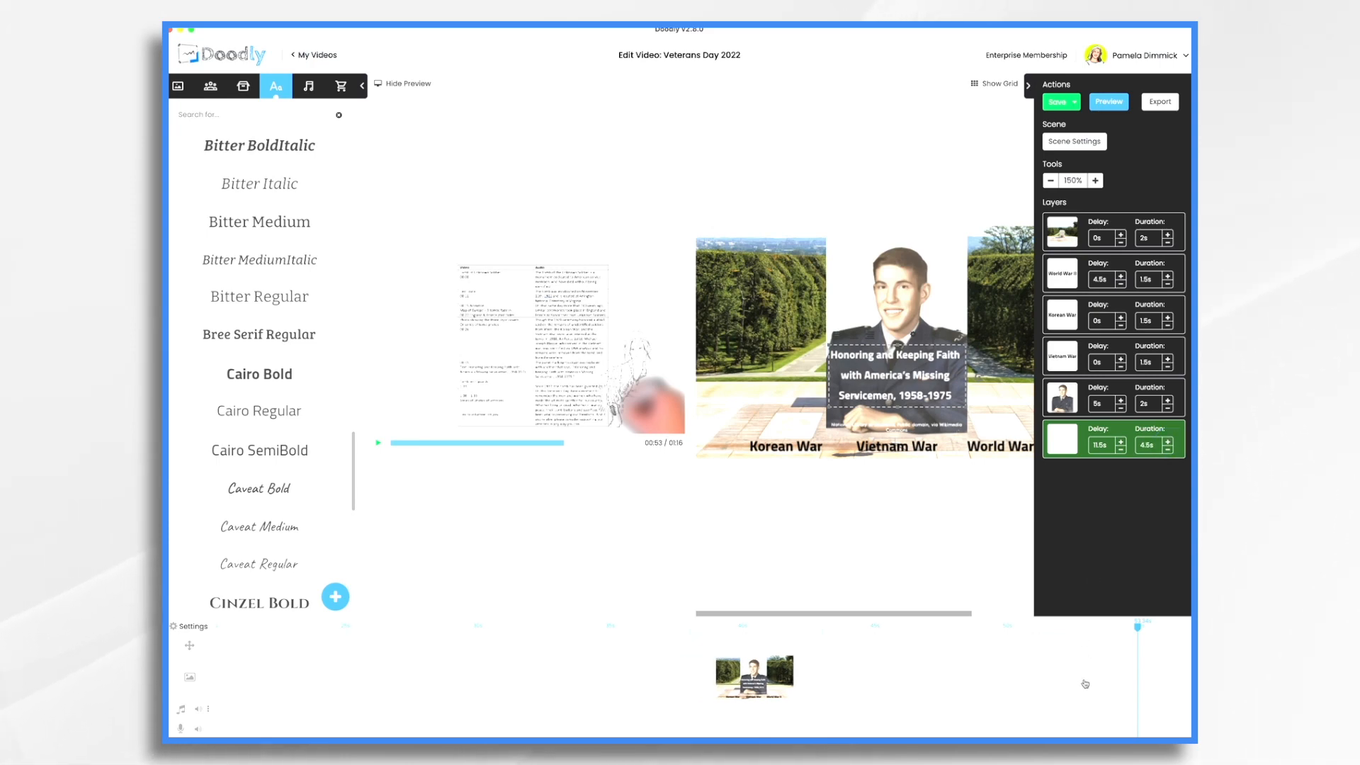
scroll(1085, 684, right, 8)
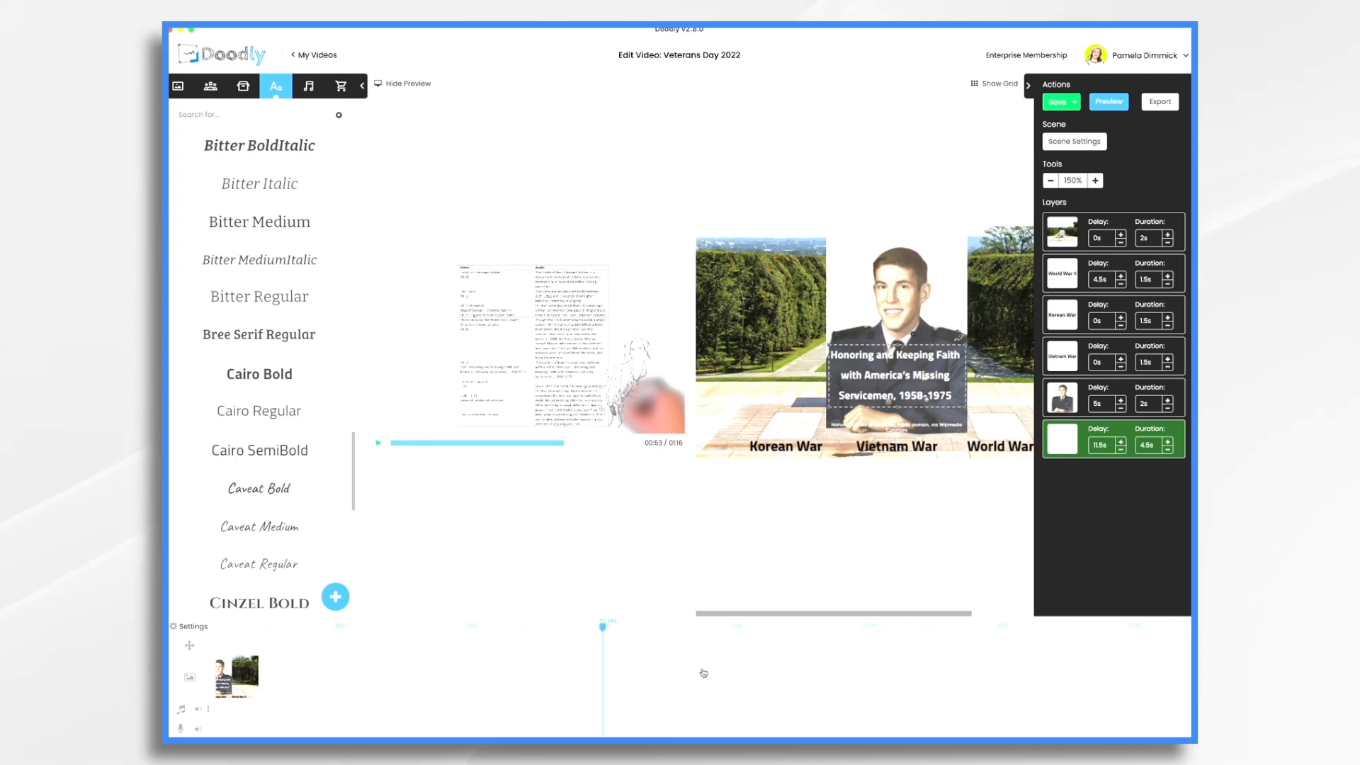
click(1074, 141)
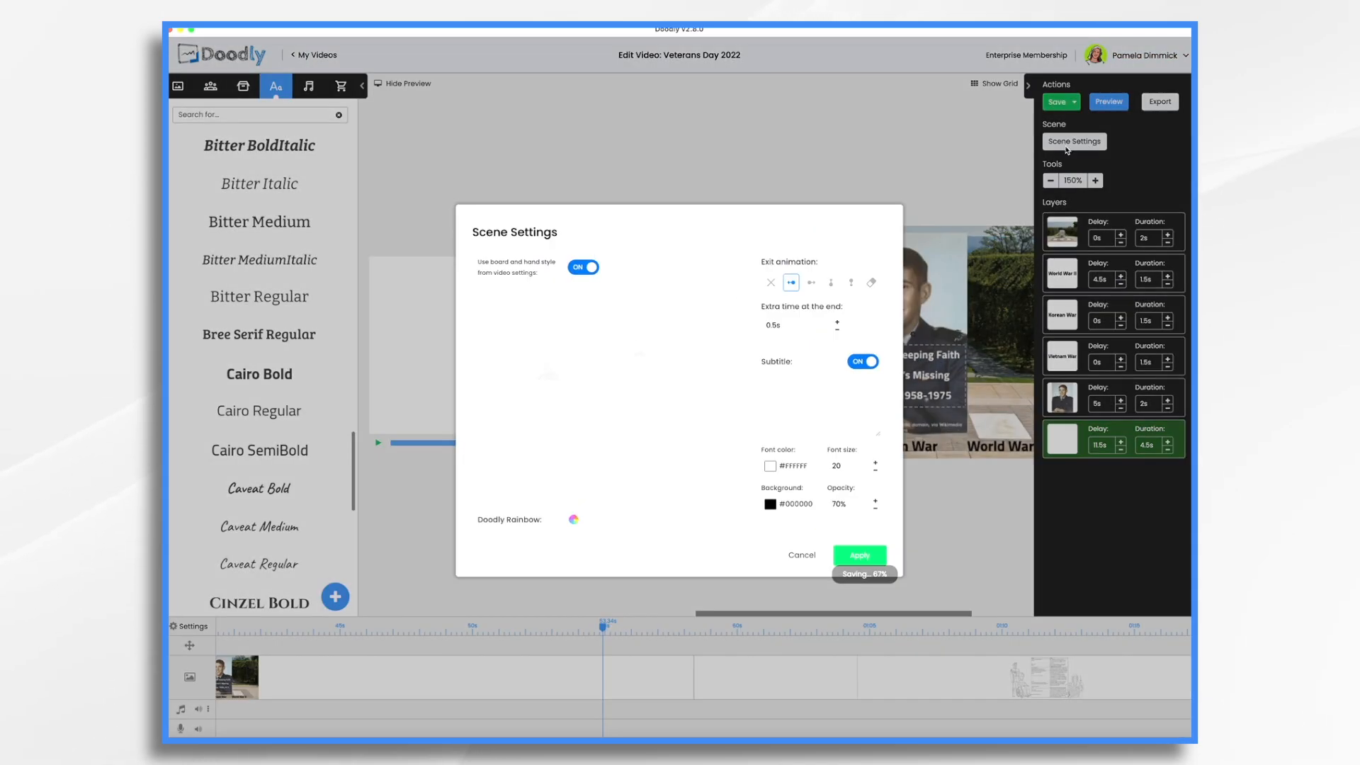
Give the caption scene 2.5s extra time at the end, then move to the empty scene
click(838, 322)
click(859, 555)
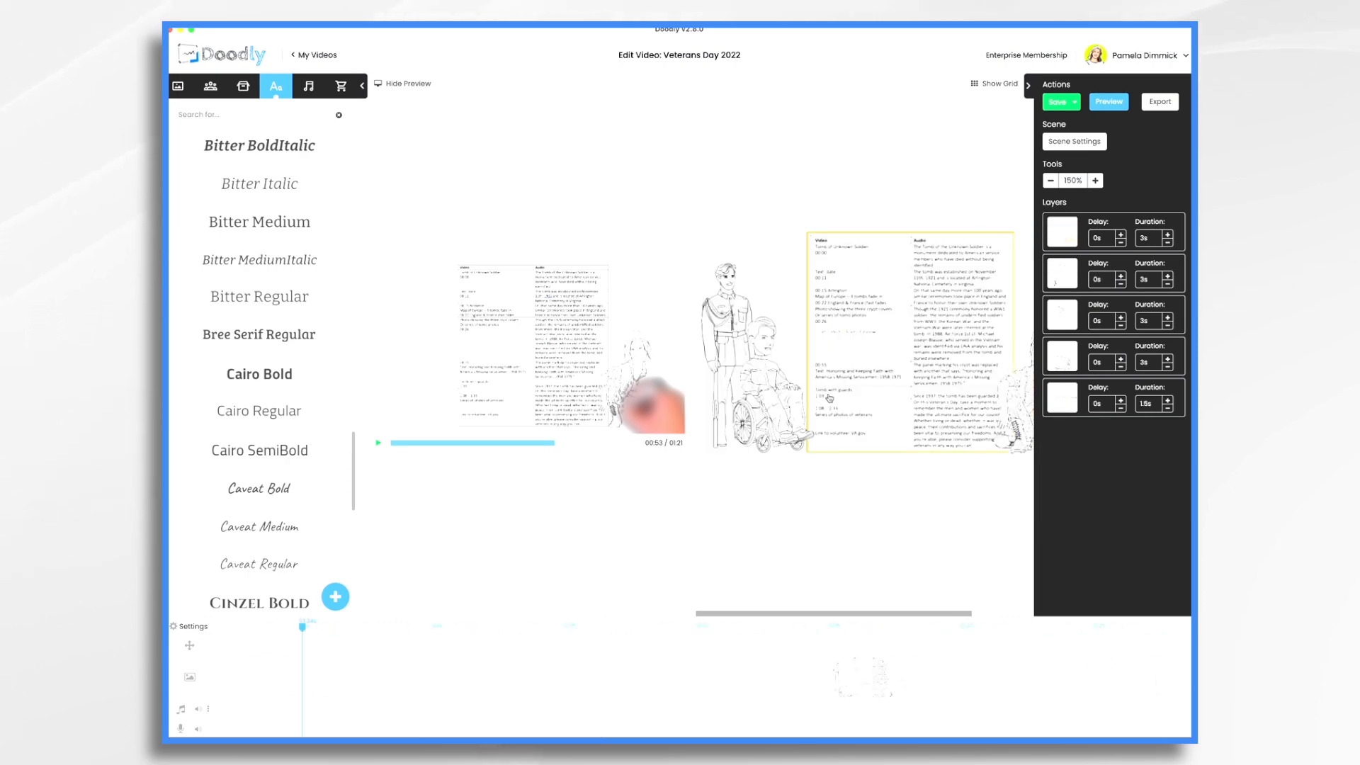
click(584, 675)
click(243, 85)
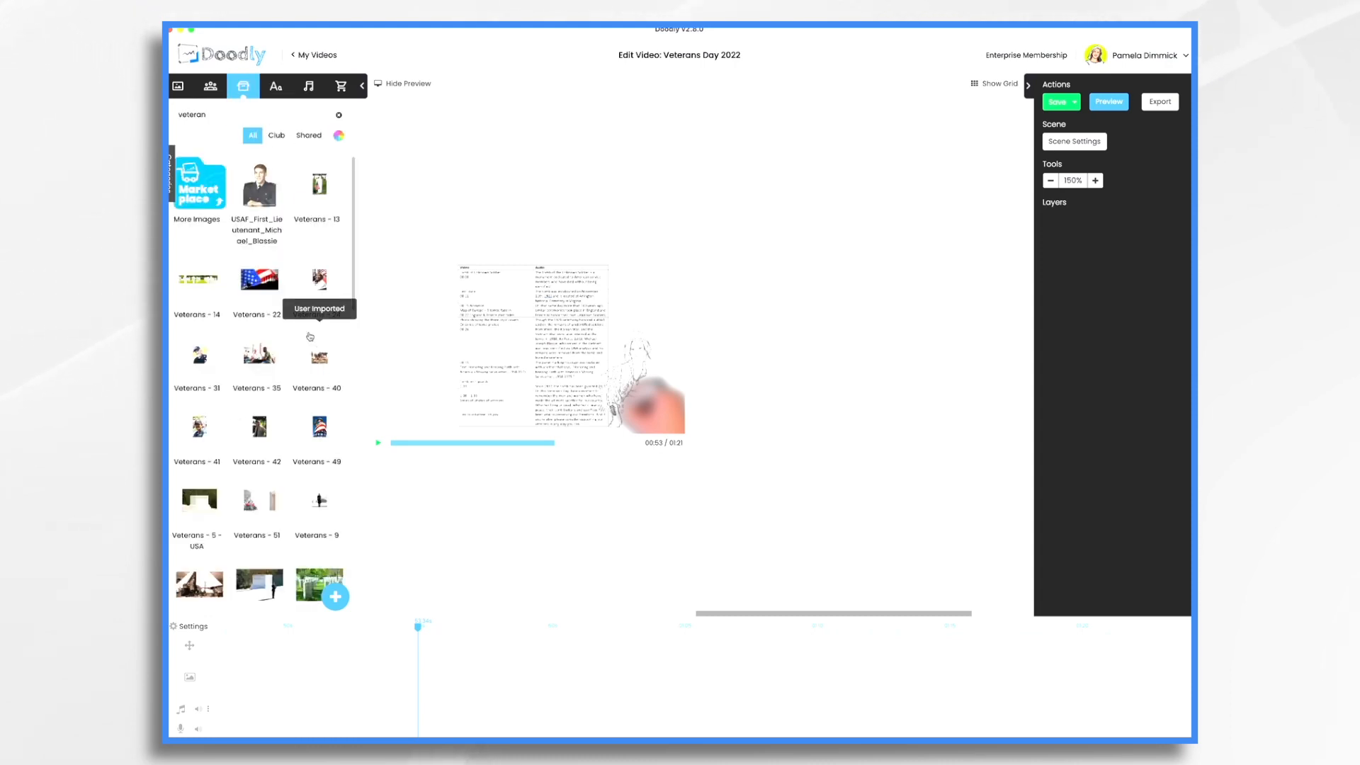
Place the Veterans - 9 guard image and the Veterans - arlington-820751_1280 tomb photo side by side on the canvas
scroll(309, 336, down, 2)
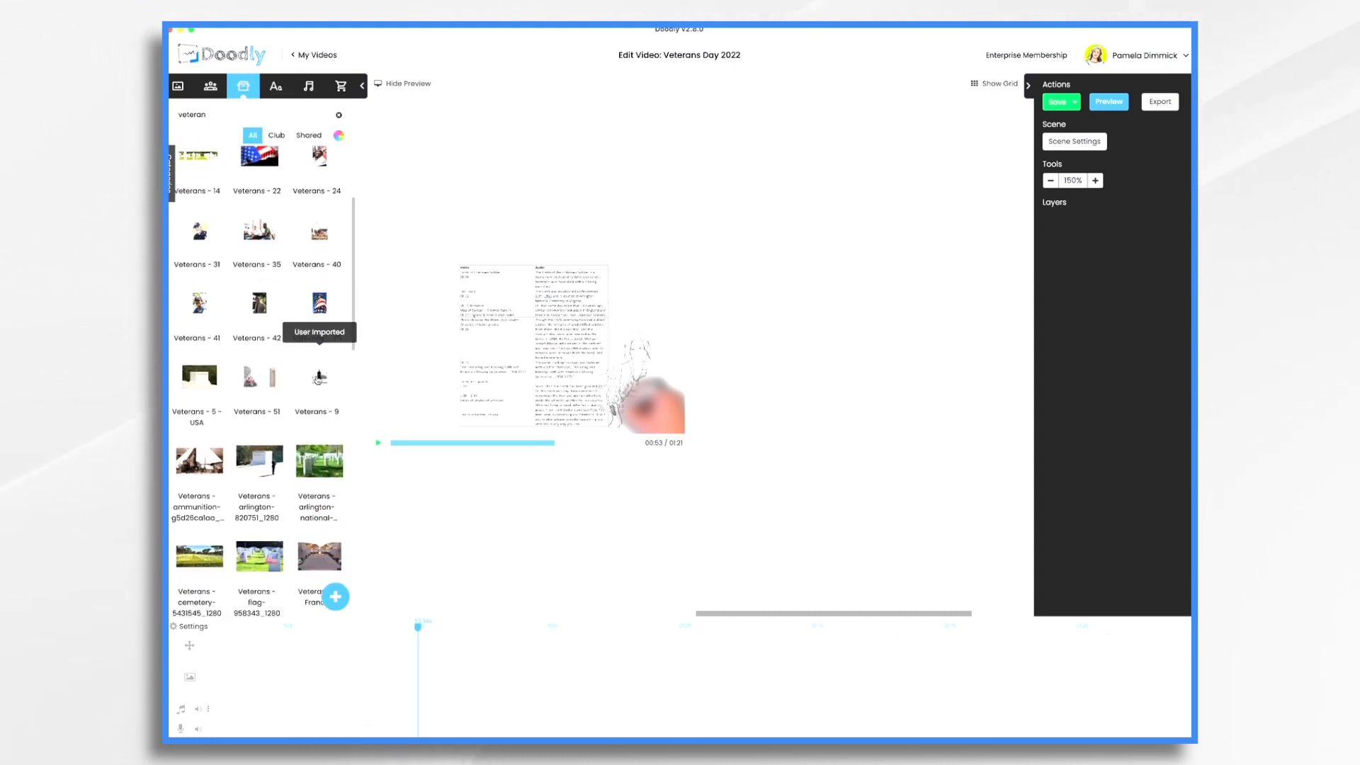
drag(311, 365, 803, 343)
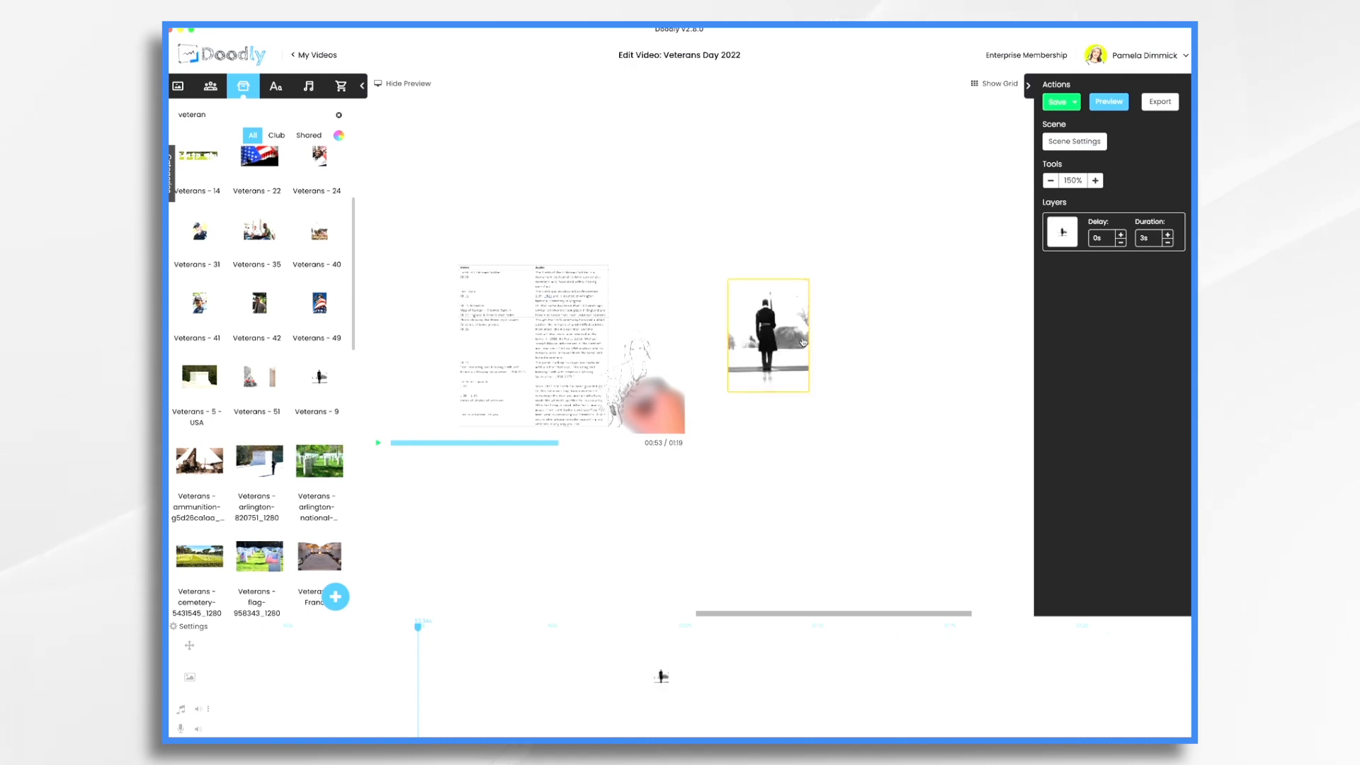
drag(270, 465, 906, 368)
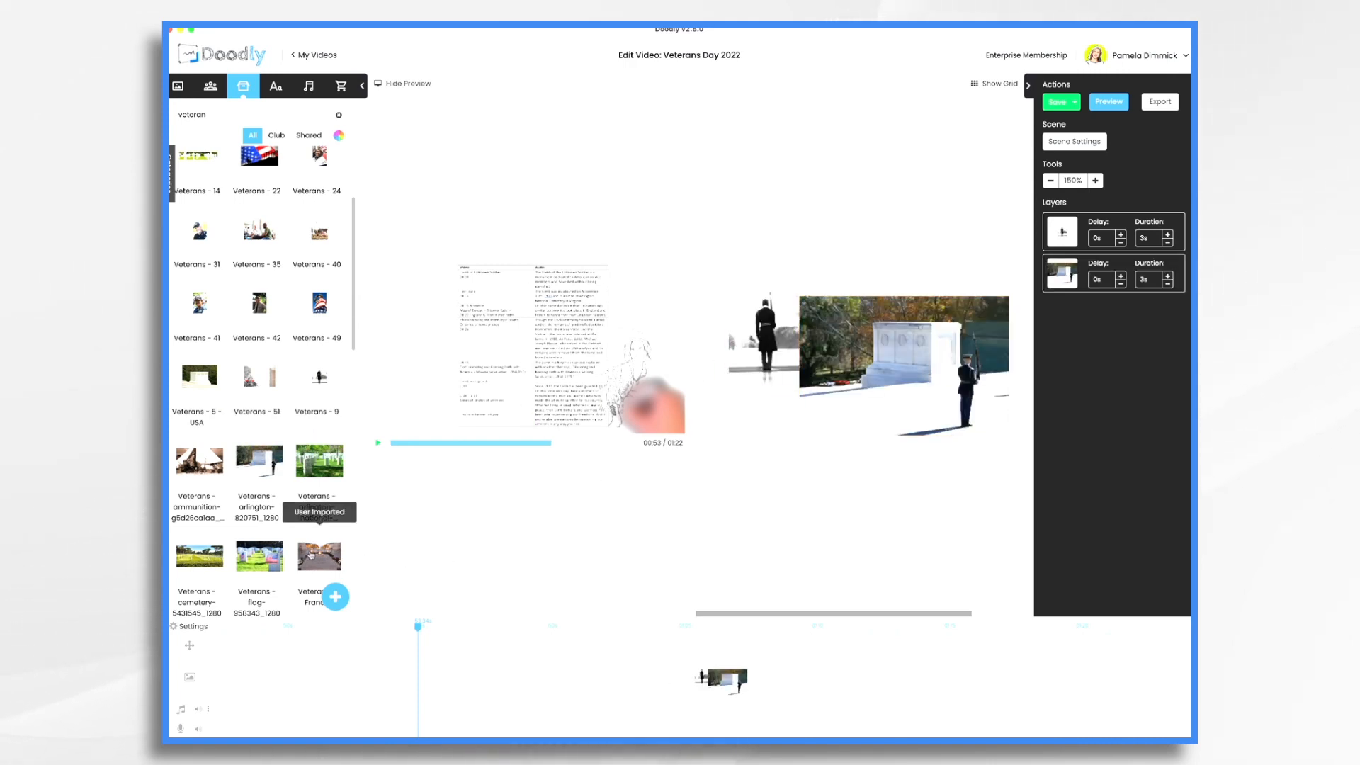
scroll(312, 524, down, 3)
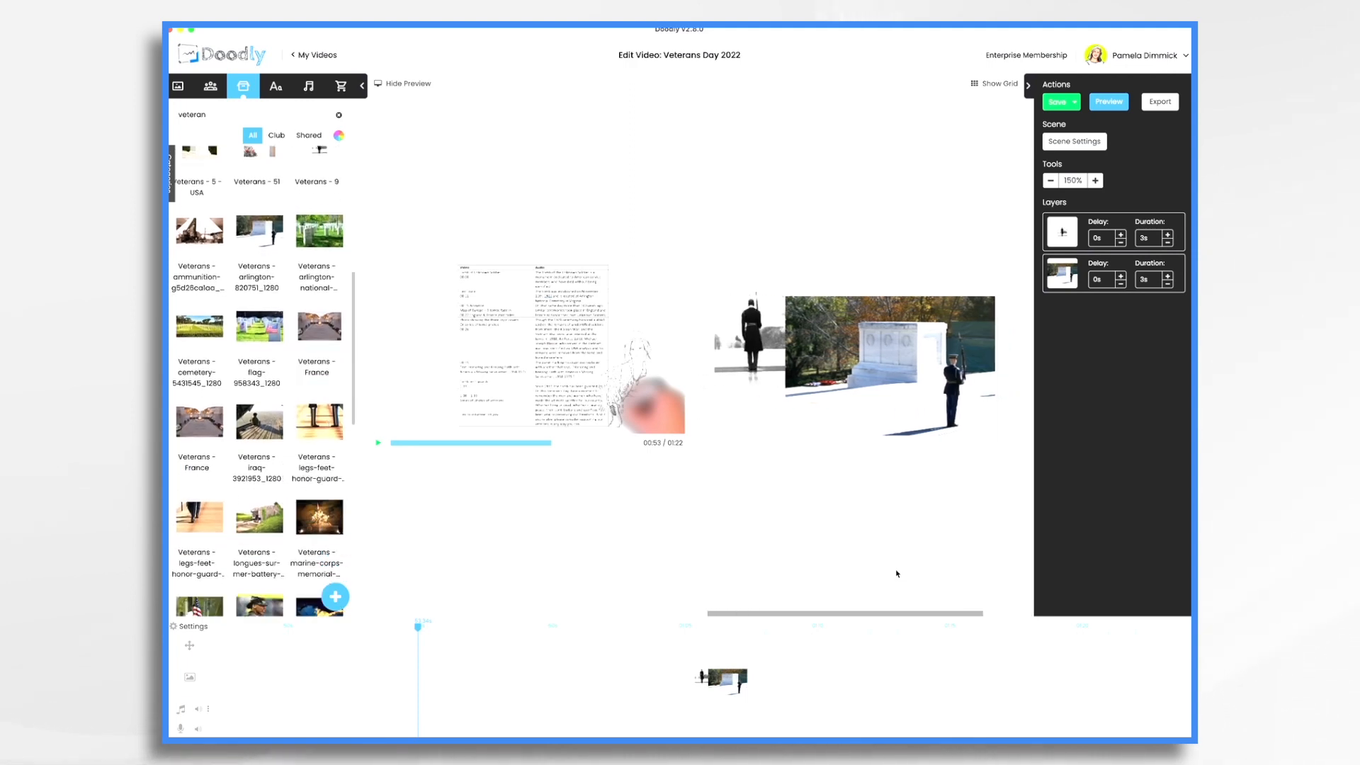
Enlarge and reposition the tomb guard image, and adjust the Arlington tomb photo's placement
click(395, 83)
click(564, 269)
drag(564, 270, 562, 215)
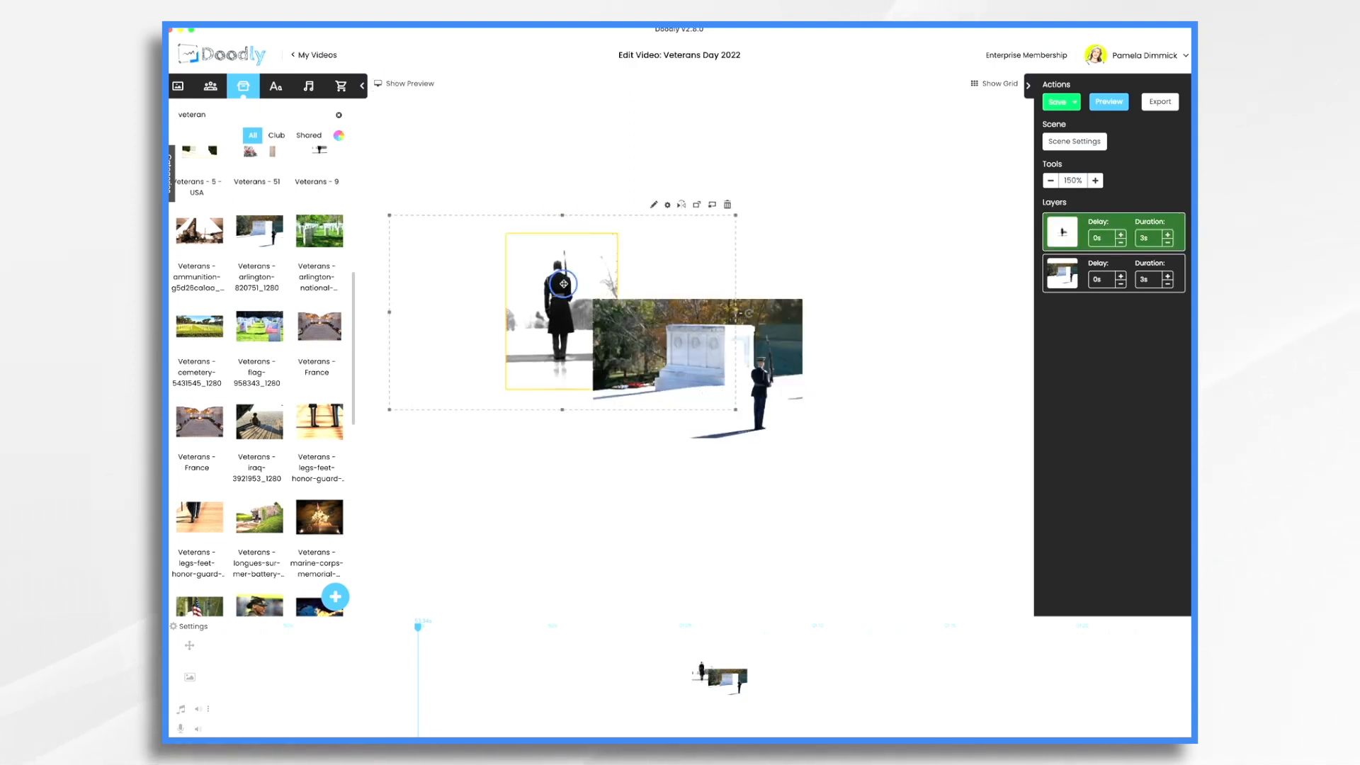
drag(564, 286, 569, 294)
mouse_move(736, 375)
mouse_down()
mouse_move(780, 376)
mouse_move(737, 375)
mouse_up()
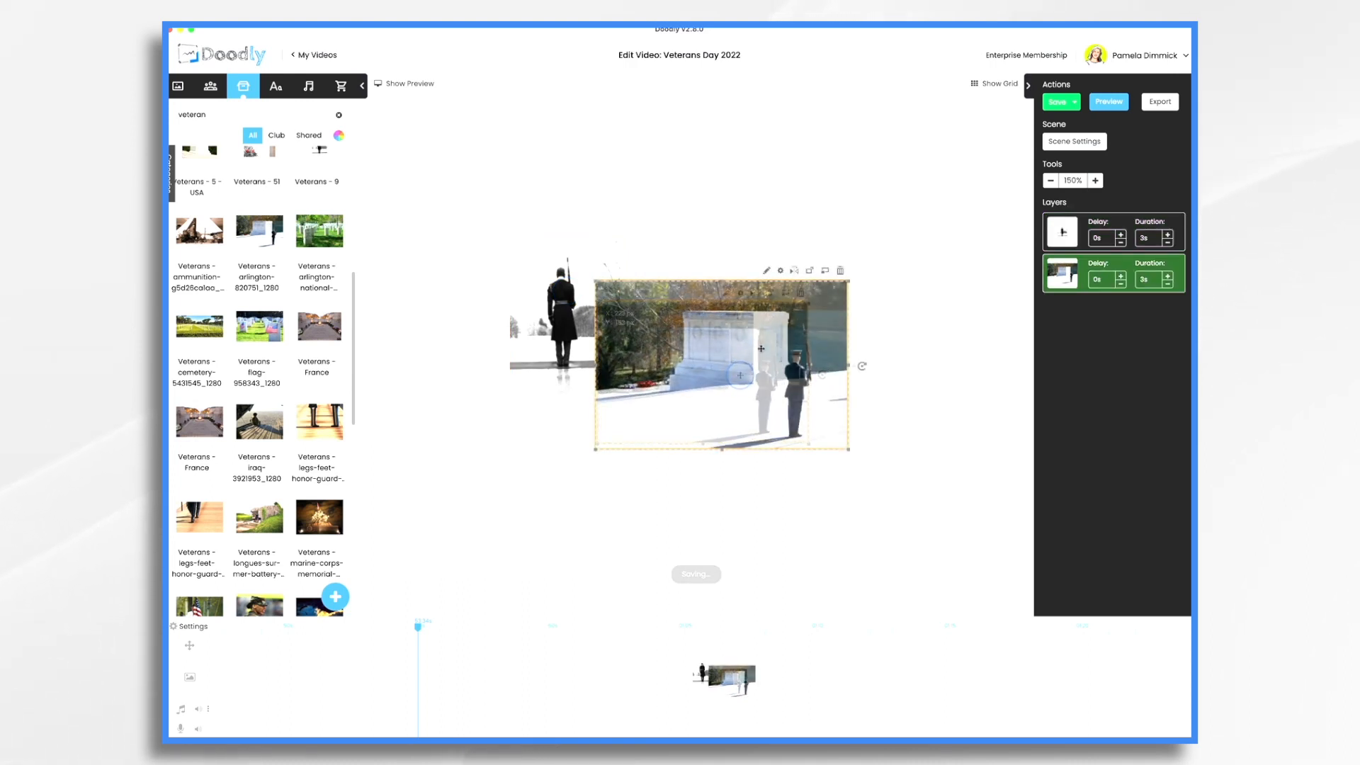
Set the soldier layer's duration to 0s and the tomb photo layer's to 0.5s
click(1168, 244)
click(1168, 244)
click(1168, 243)
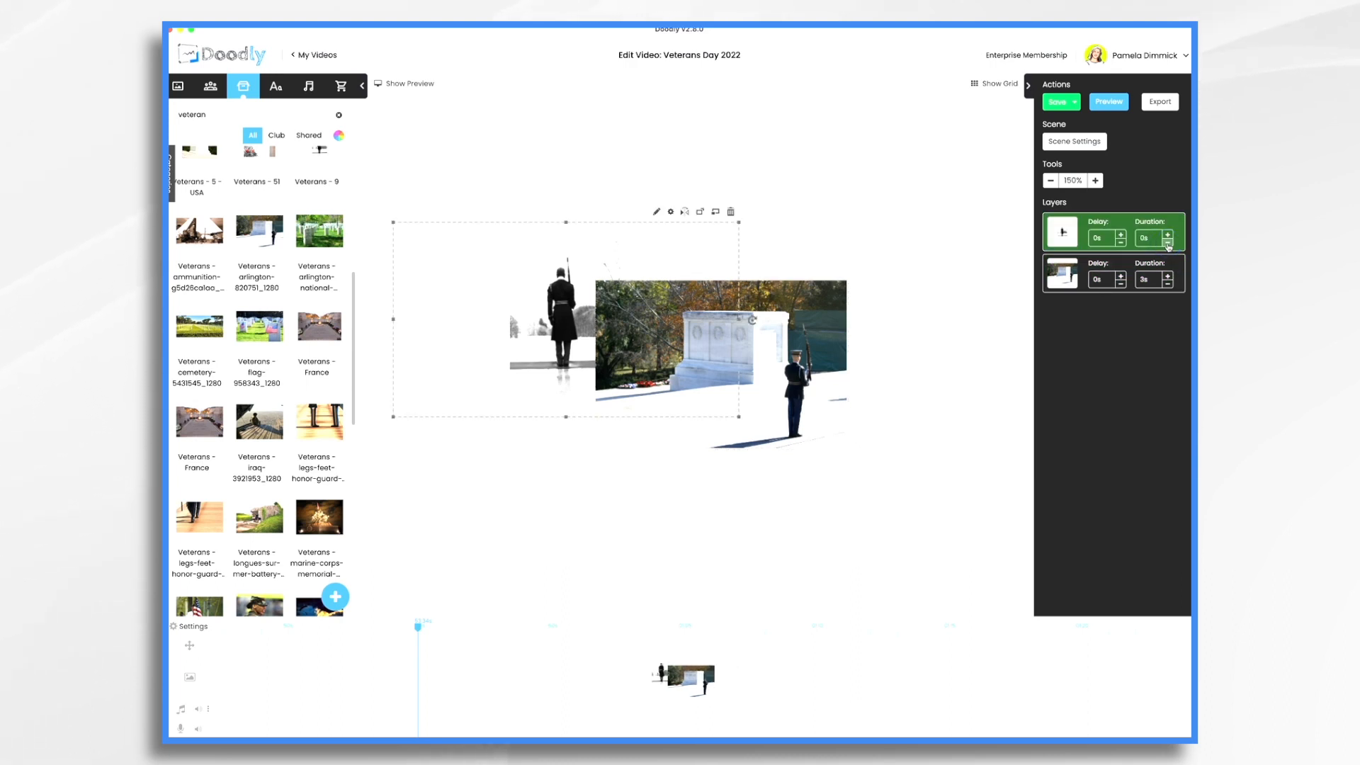
click(1168, 285)
click(1168, 285)
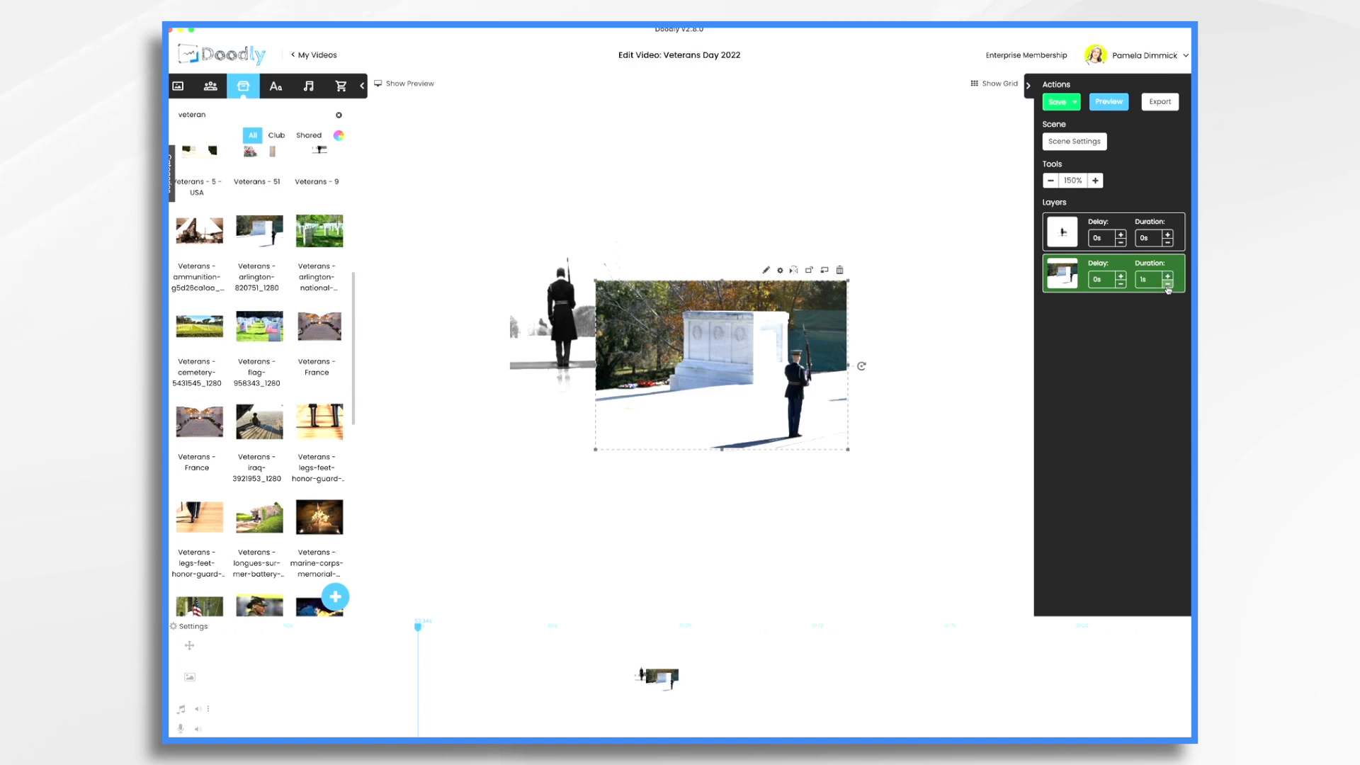
click(1168, 285)
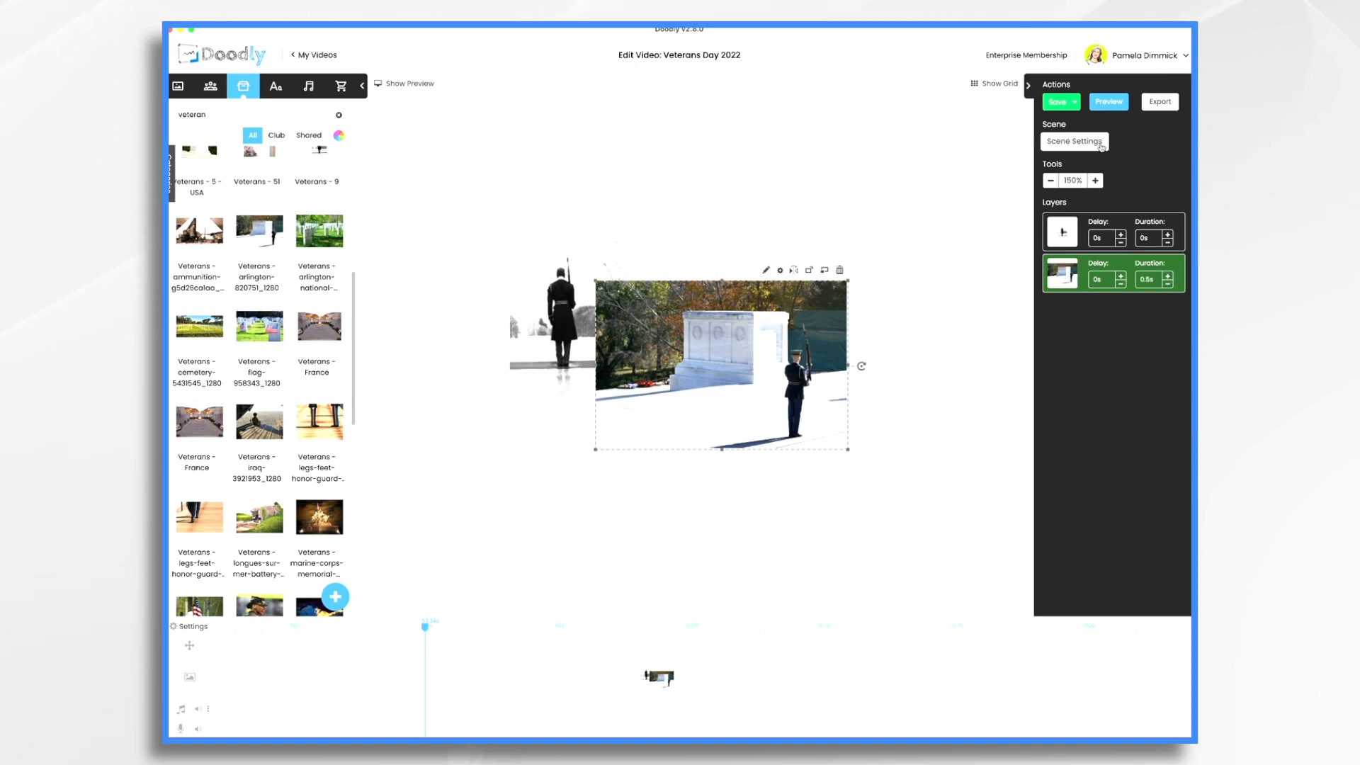
Raise the tomb guard scene's extra time at the end in Scene Settings and apply it
click(1074, 141)
click(837, 323)
click(837, 323)
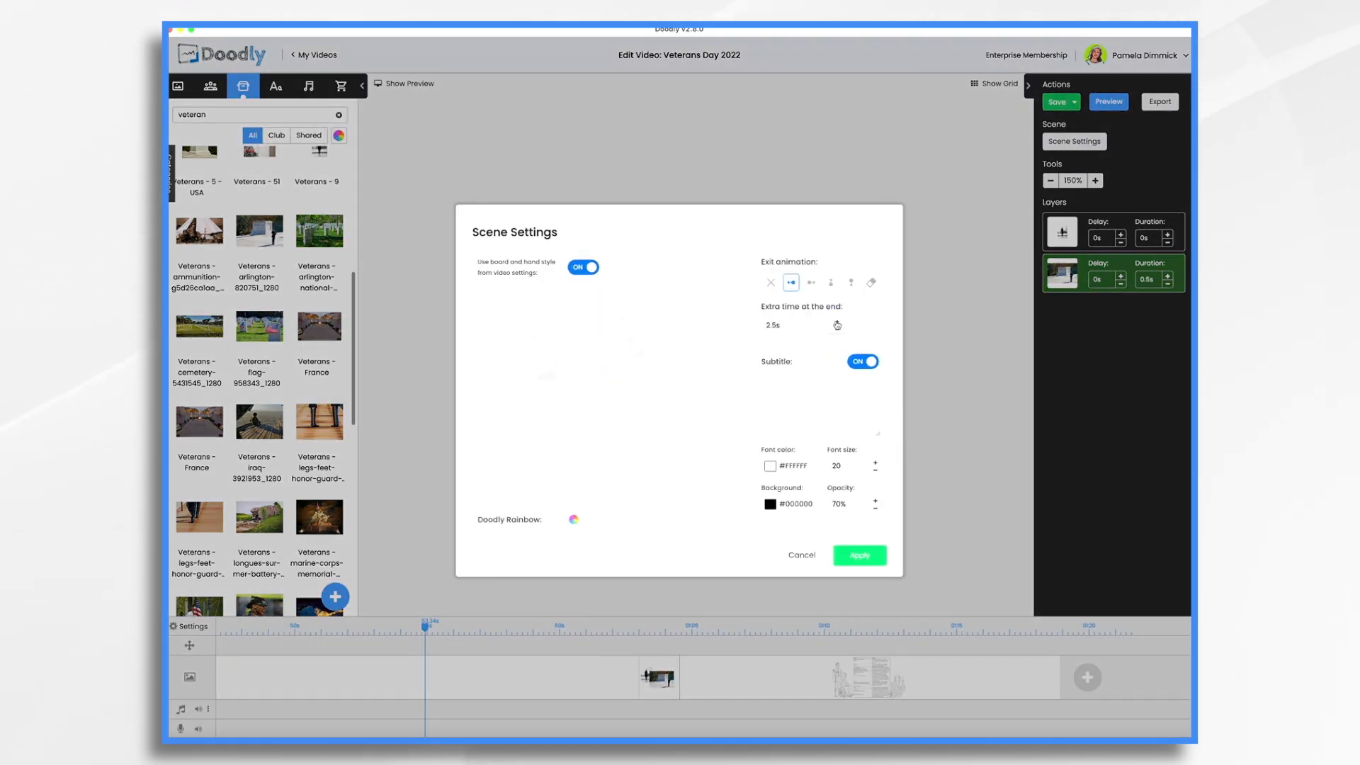
click(837, 323)
click(872, 559)
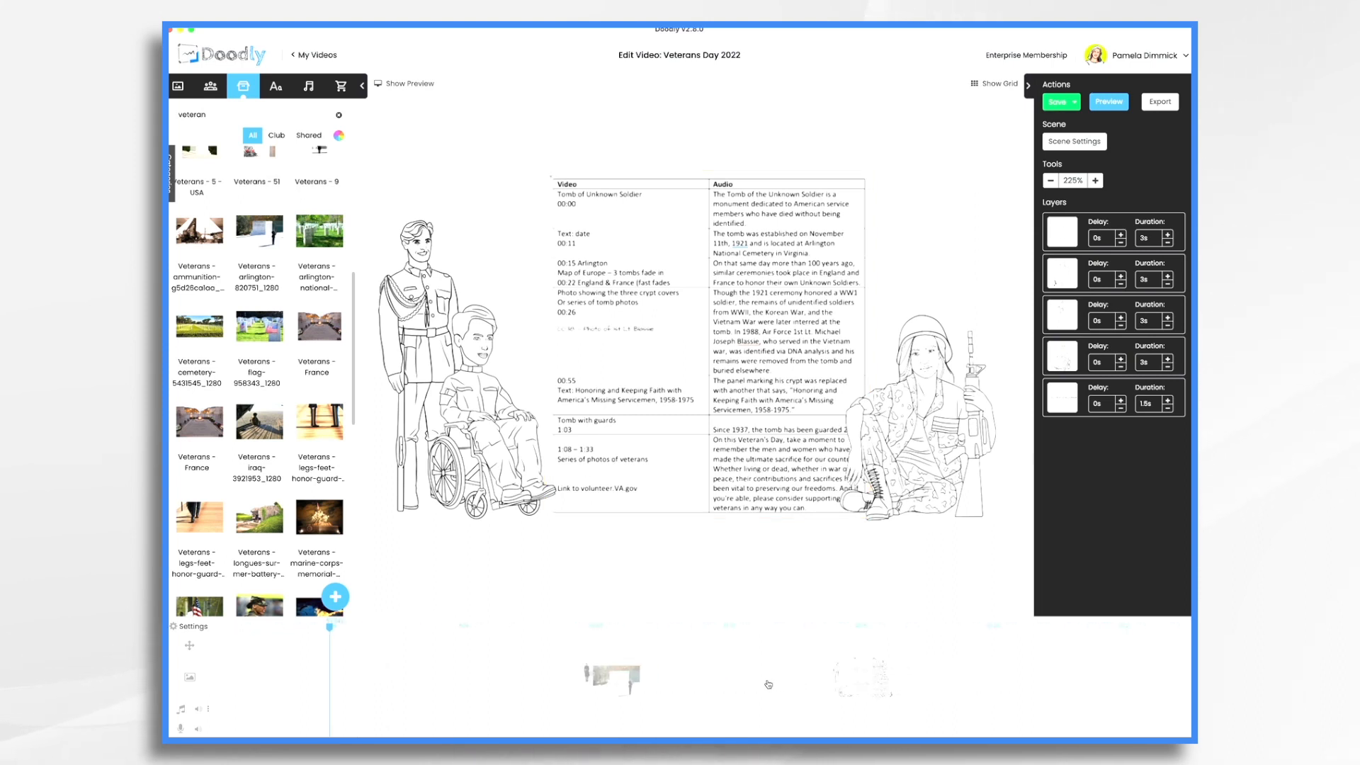
Insert a blank scene and arrange six overlapping veteran photos on it as a collage
right_click(789, 685)
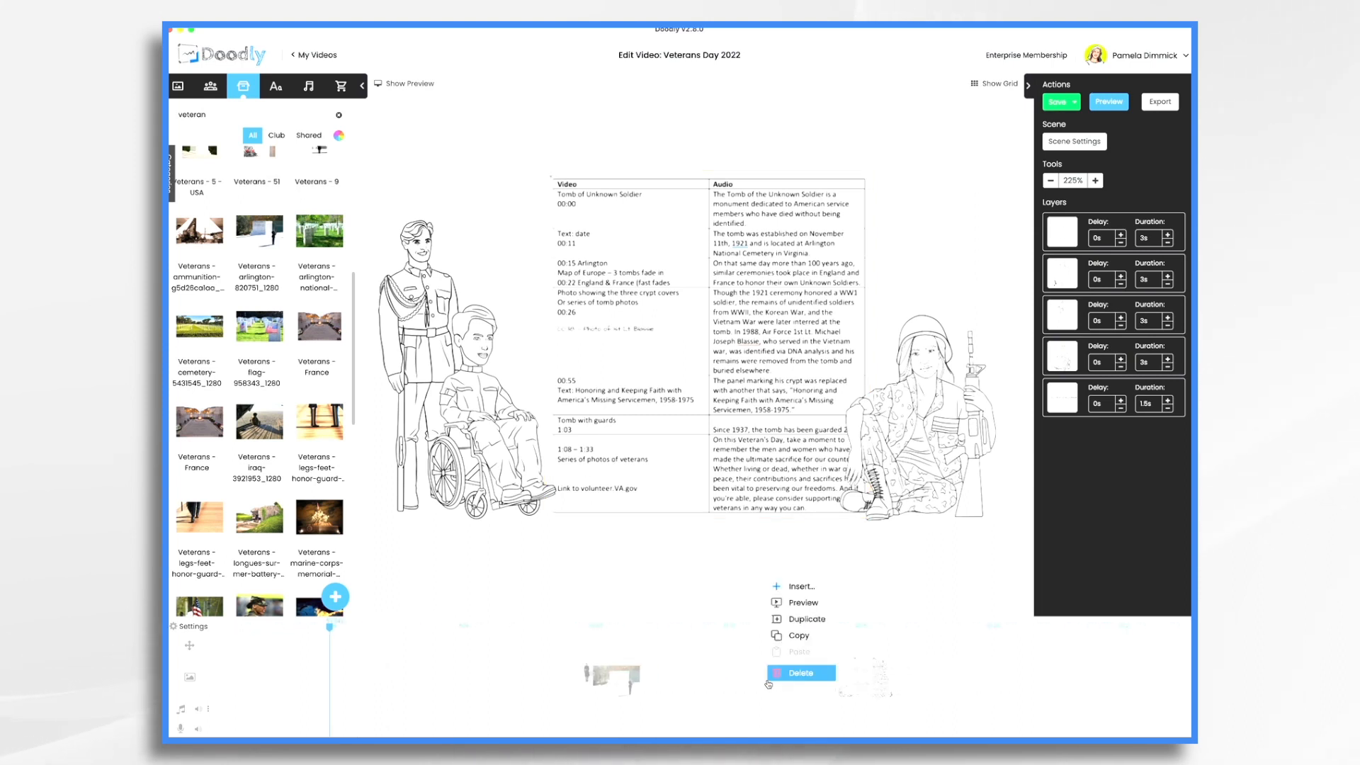
click(799, 588)
scroll(261, 431, up, 5)
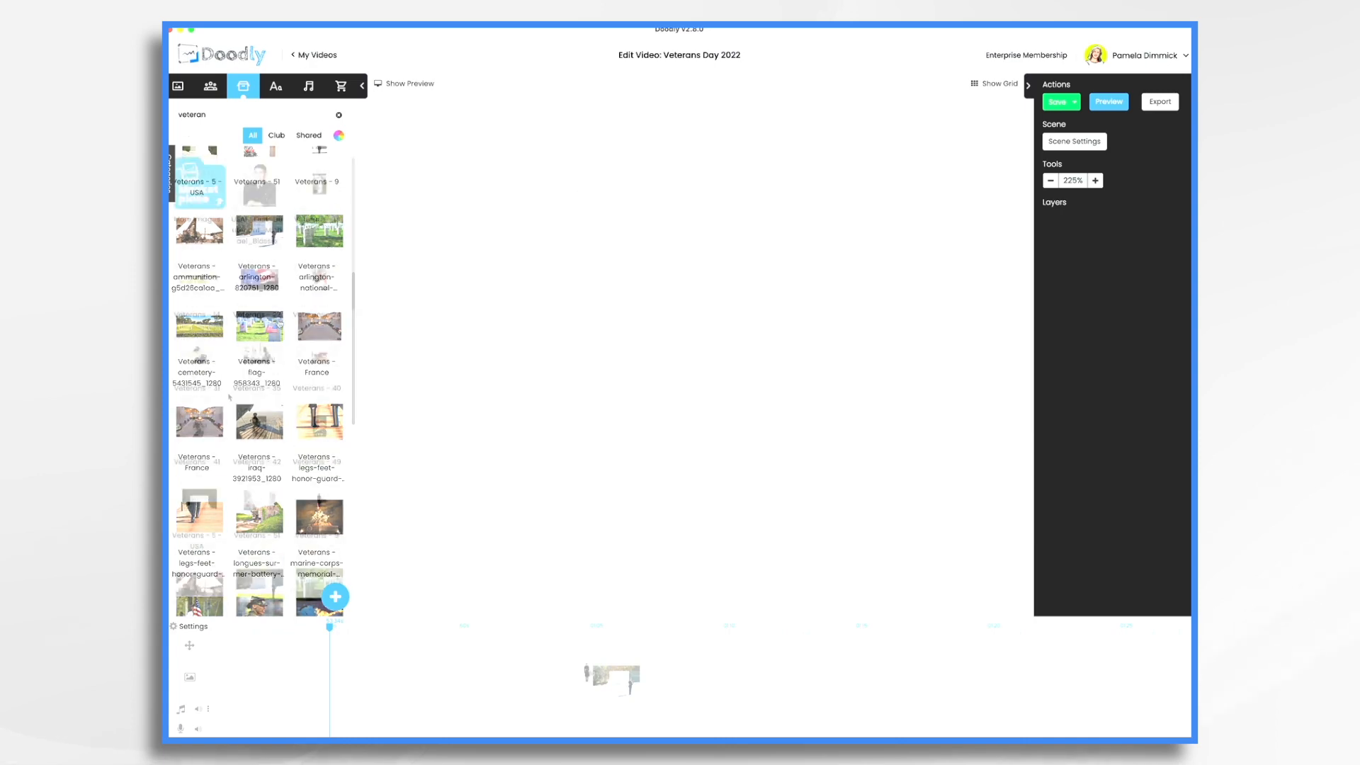
drag(319, 281, 931, 354)
drag(200, 355, 555, 316)
drag(261, 427, 665, 403)
drag(321, 428, 510, 432)
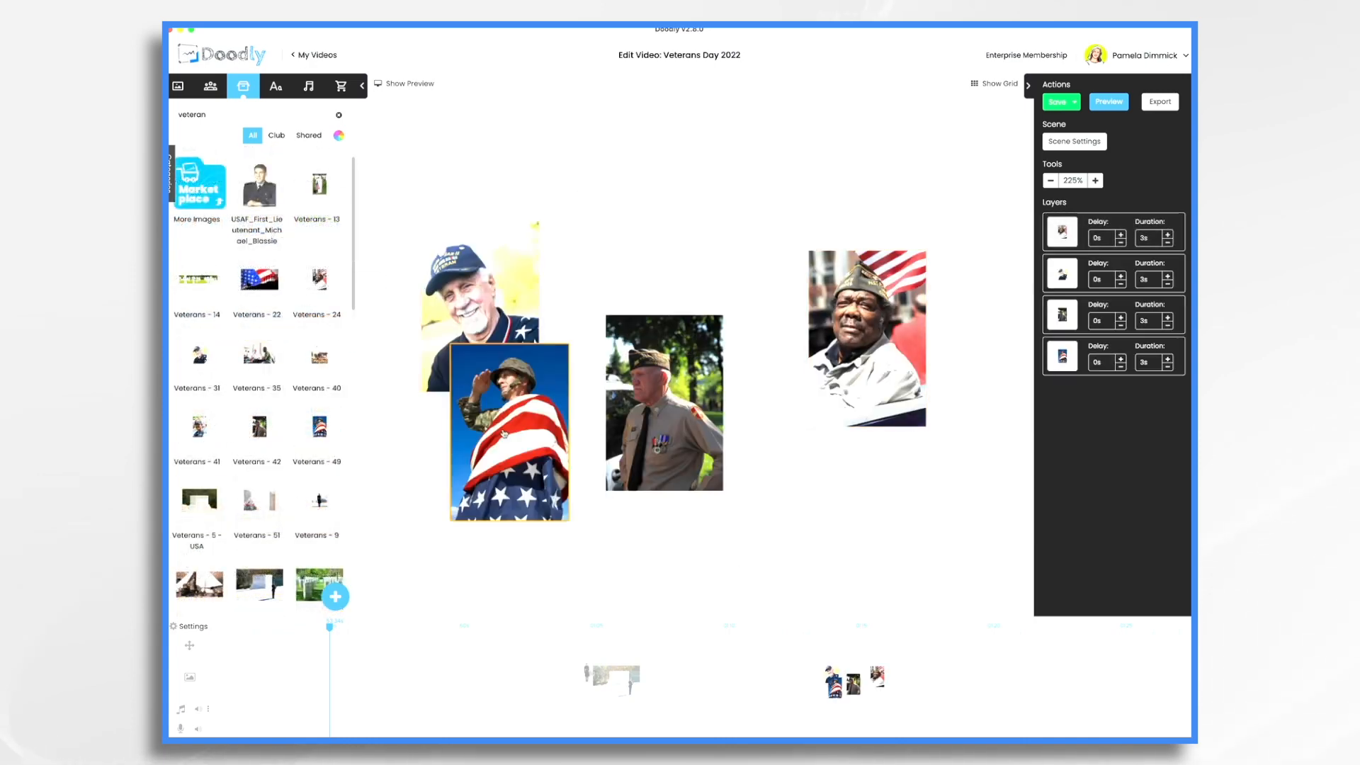
scroll(294, 509, down, 10)
drag(260, 468, 625, 267)
scroll(240, 440, down, 1)
drag(205, 406, 820, 455)
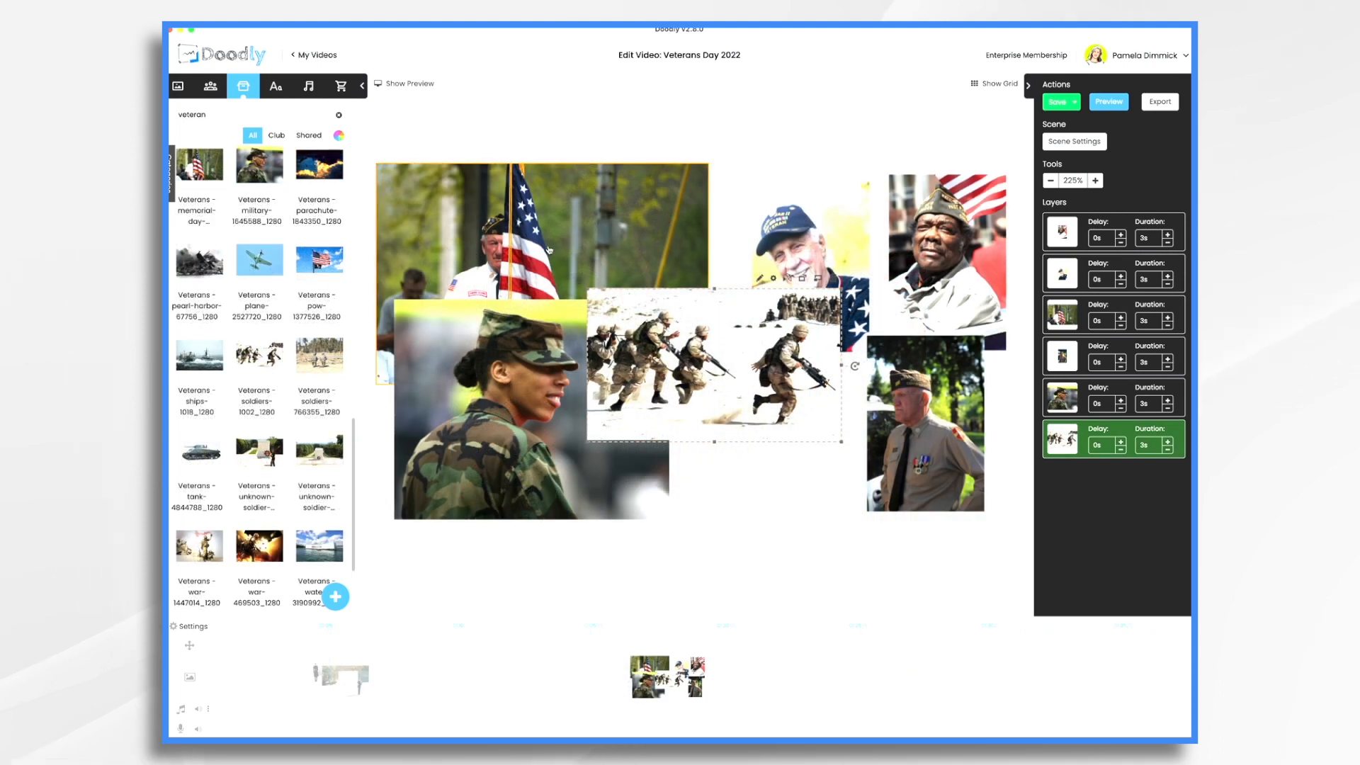
click(549, 249)
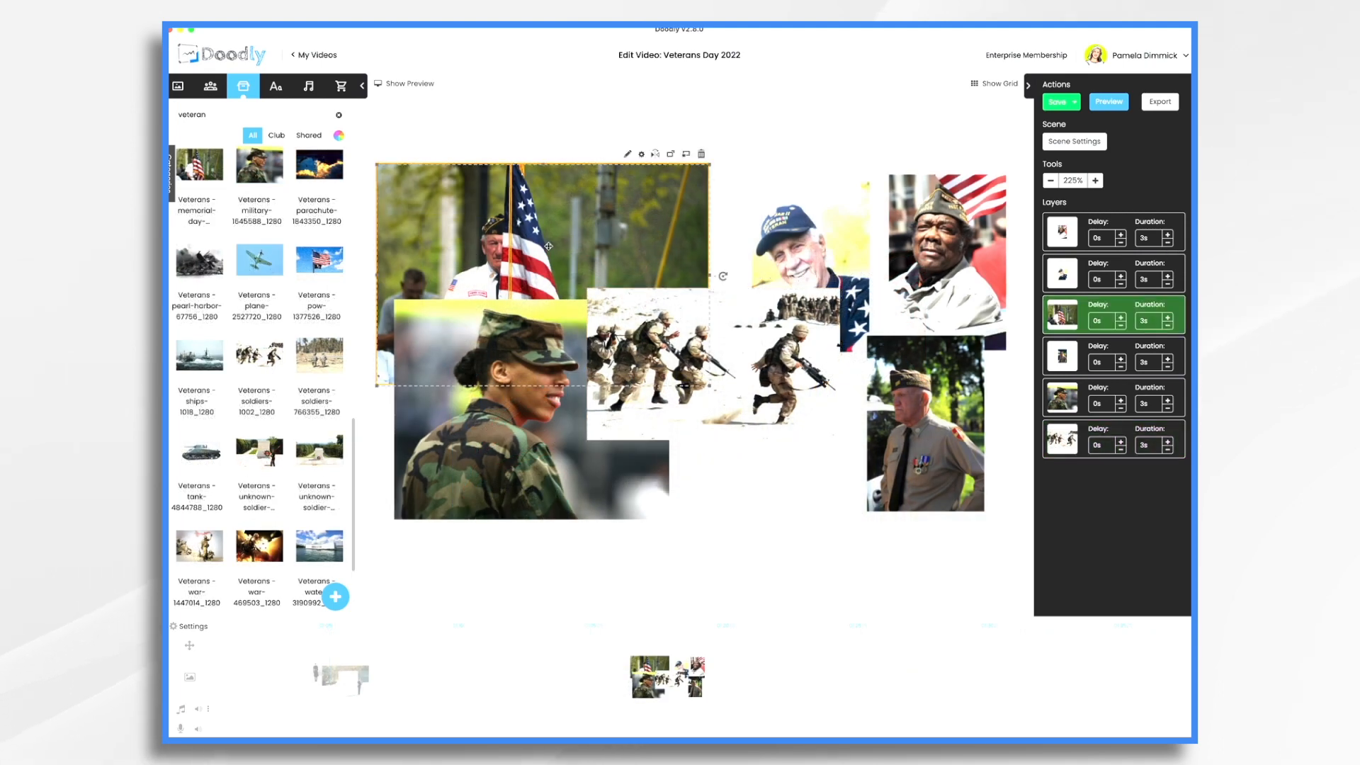
Set the flag-bearer photo's Reveal Mode to Fade and save
click(623, 152)
click(1131, 397)
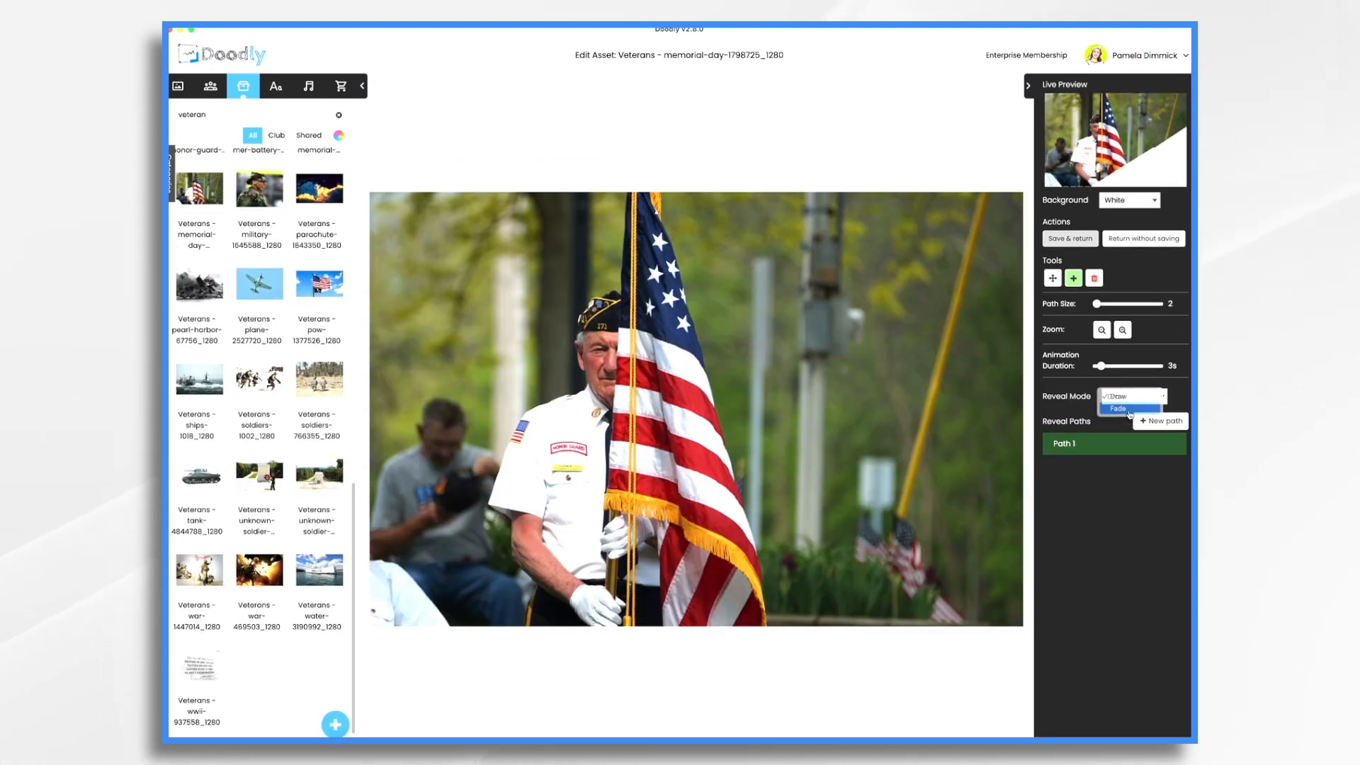
click(1119, 409)
click(1066, 244)
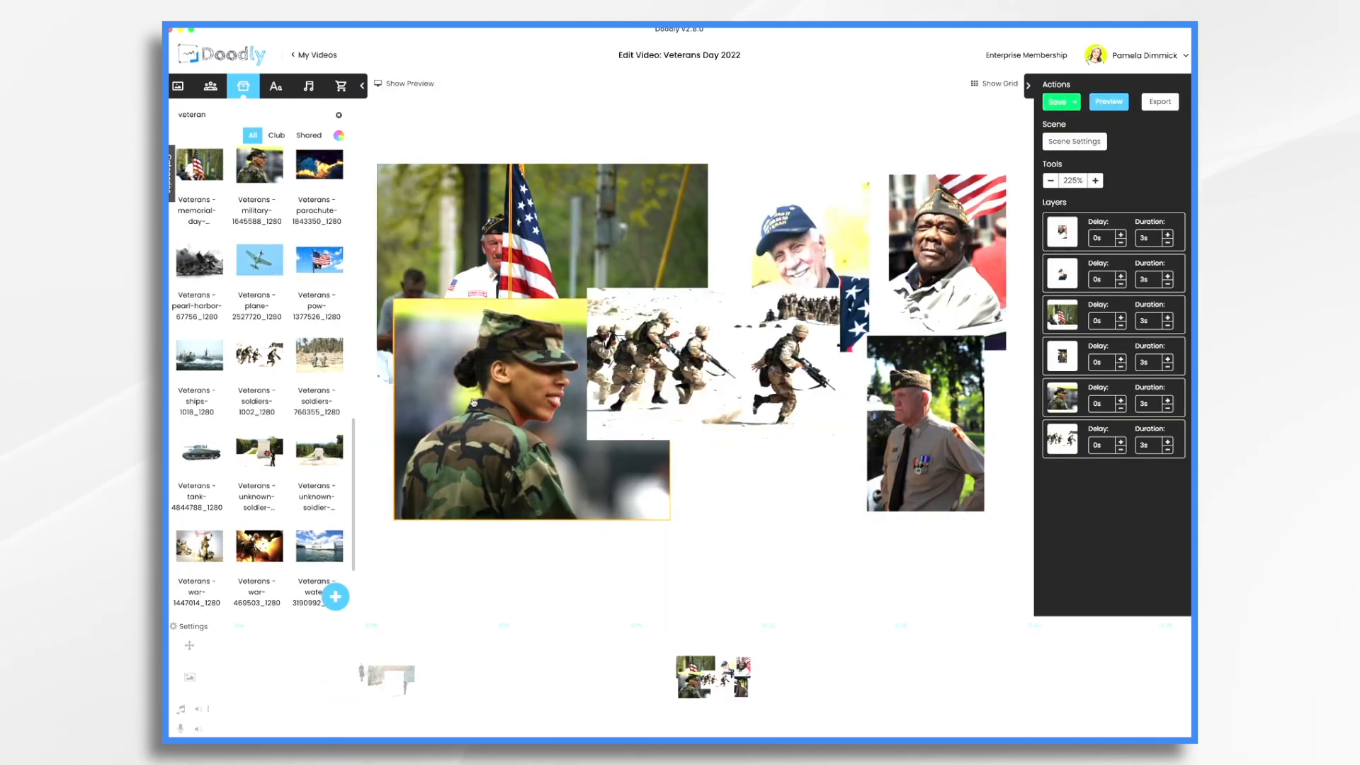
Set the woman soldier photo's Reveal Mode to Fade, then switch to the flag scene
click(491, 406)
click(669, 289)
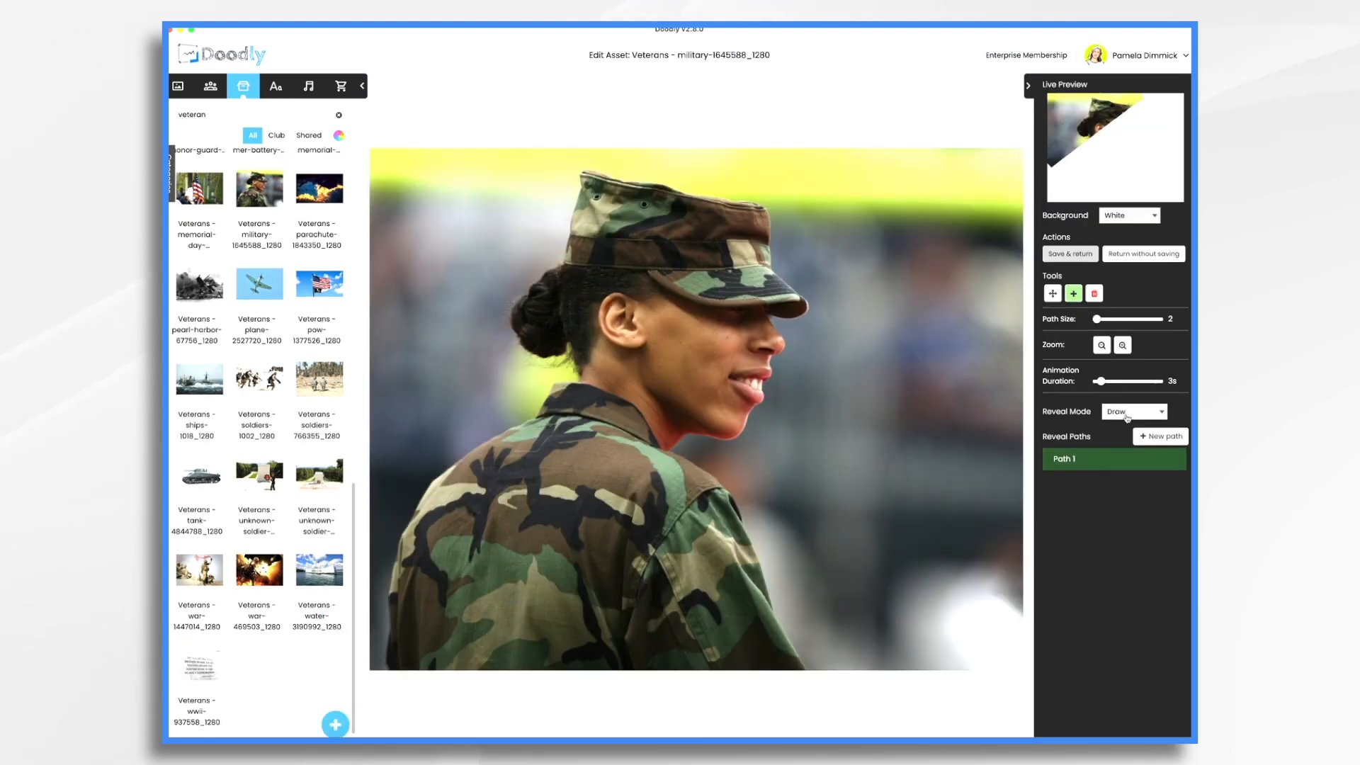
click(1134, 411)
click(1119, 423)
click(1078, 254)
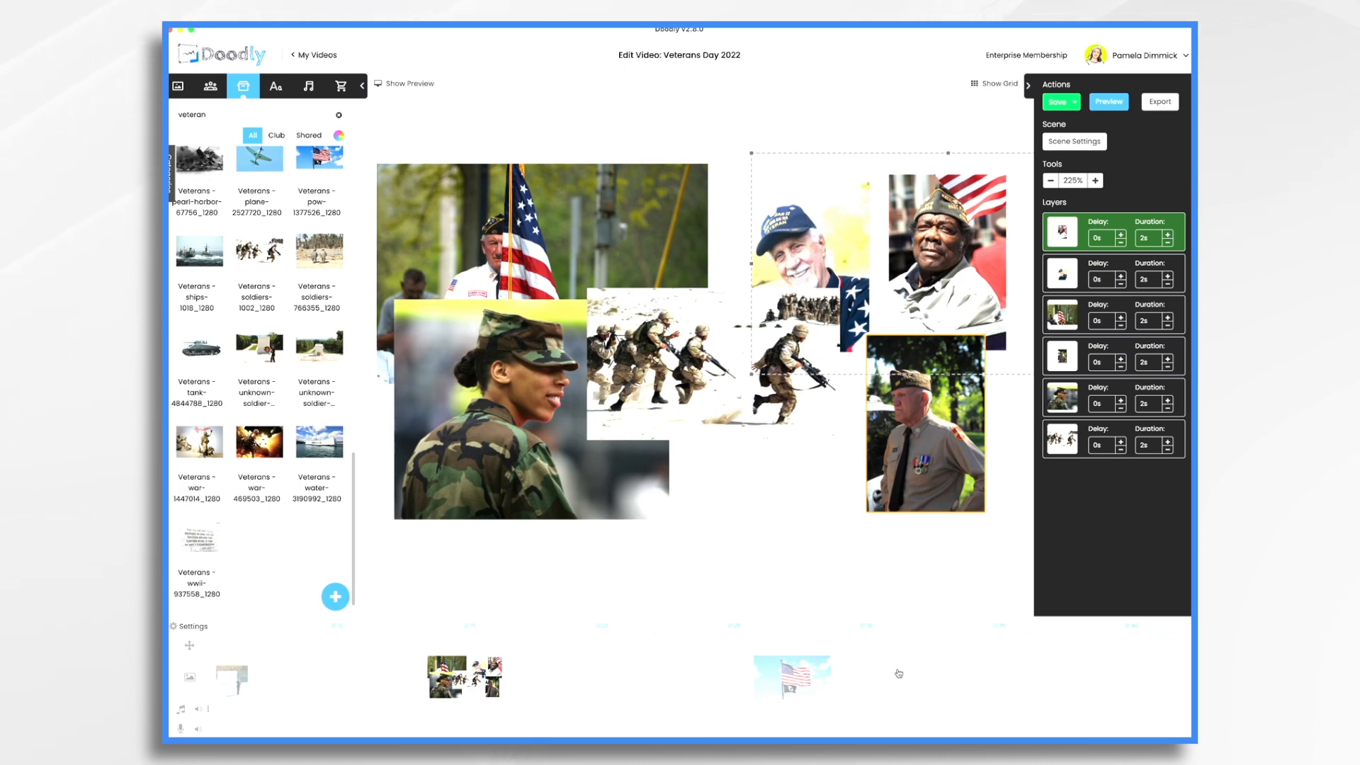
click(899, 674)
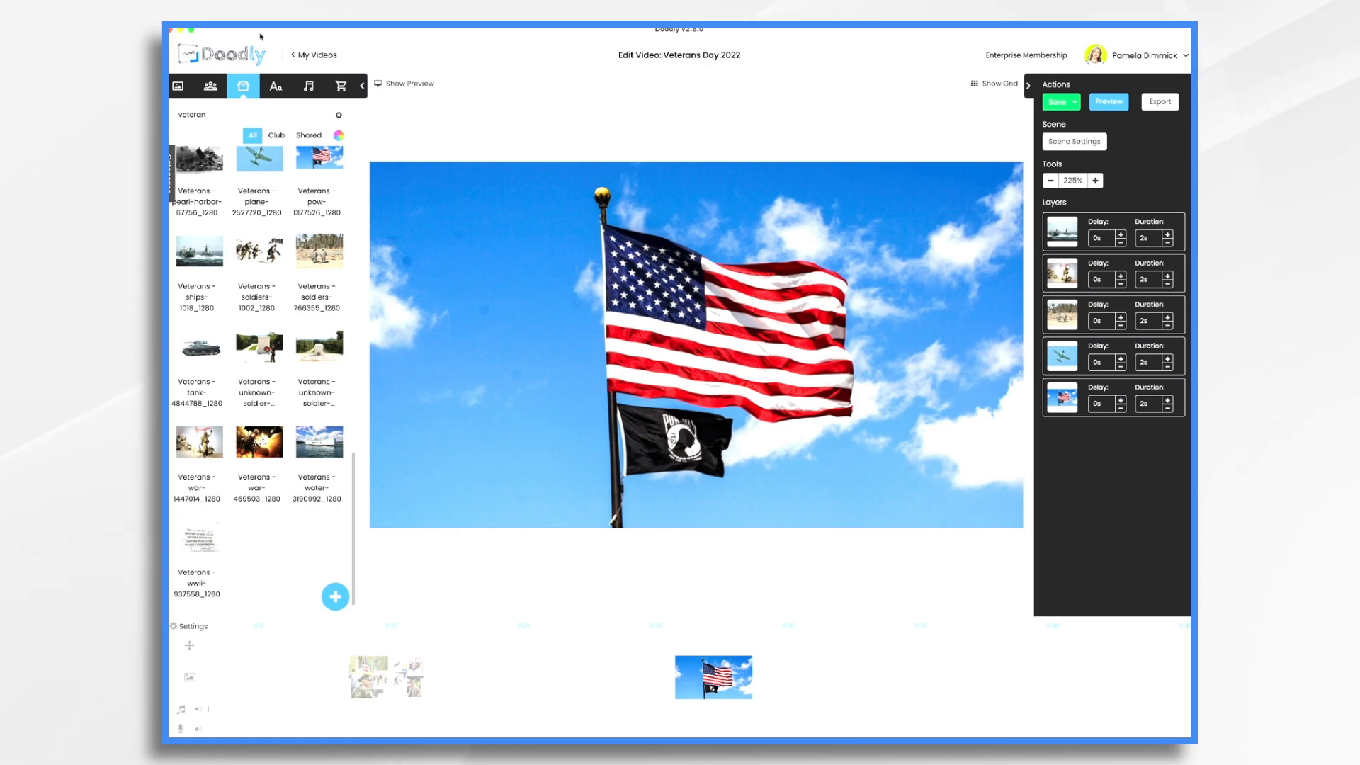
Place a Cairo Bold text box below the flags and start replacing its placeholder with 'www'
click(275, 87)
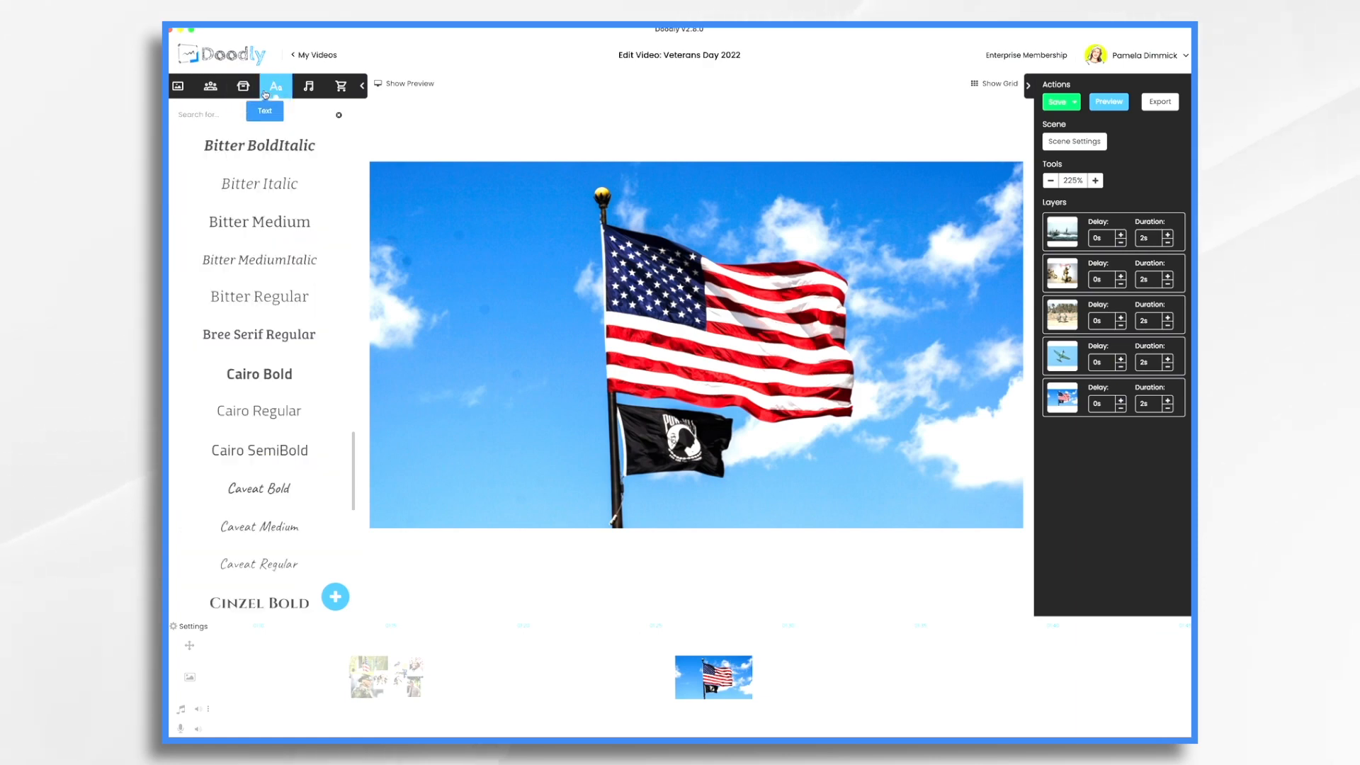
drag(261, 373, 602, 499)
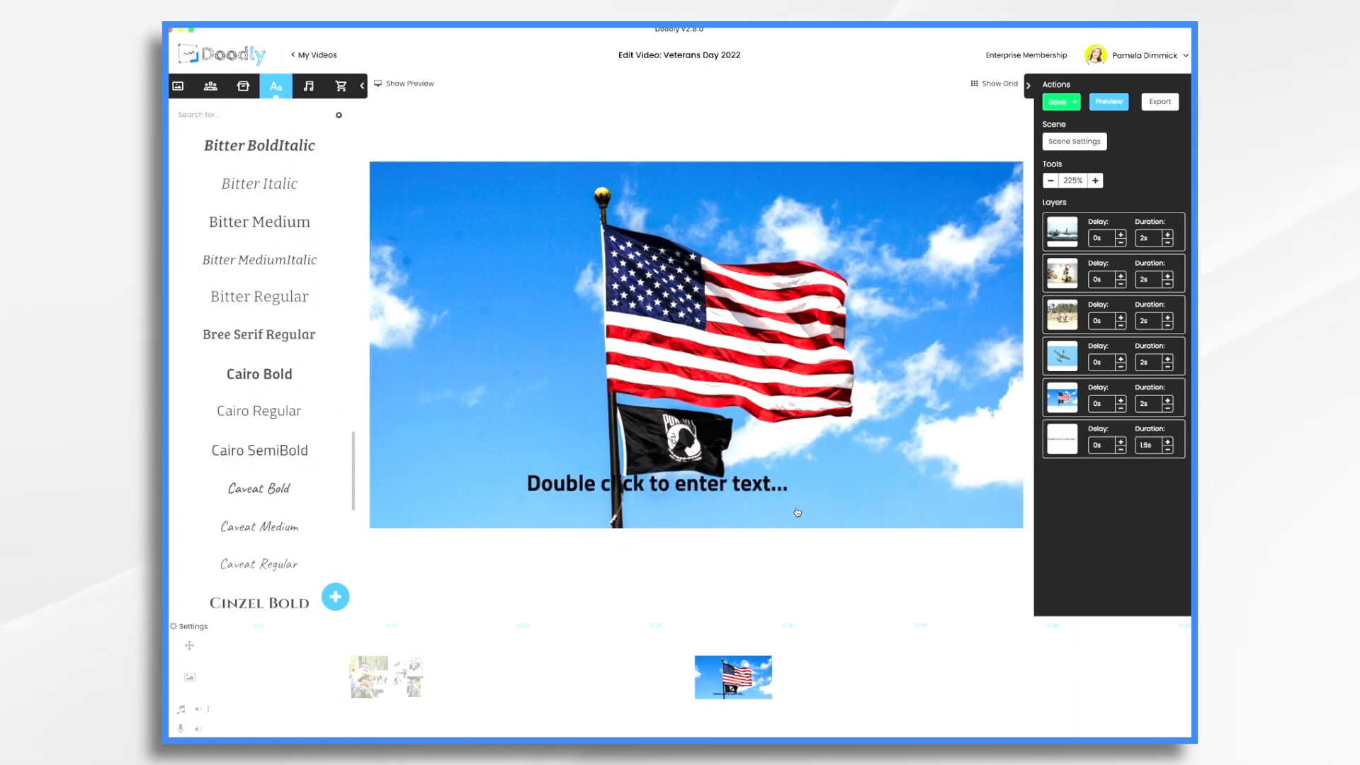
click(726, 486)
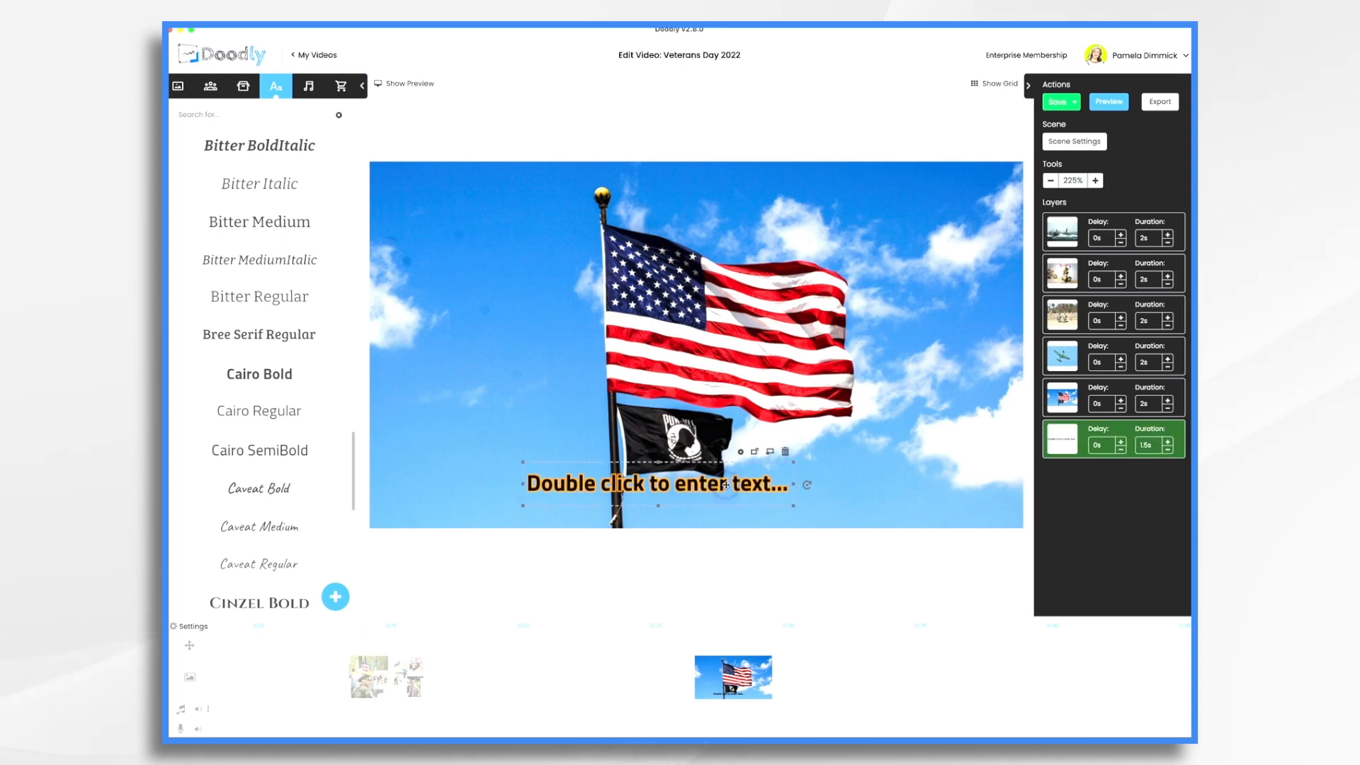
double_click(726, 486)
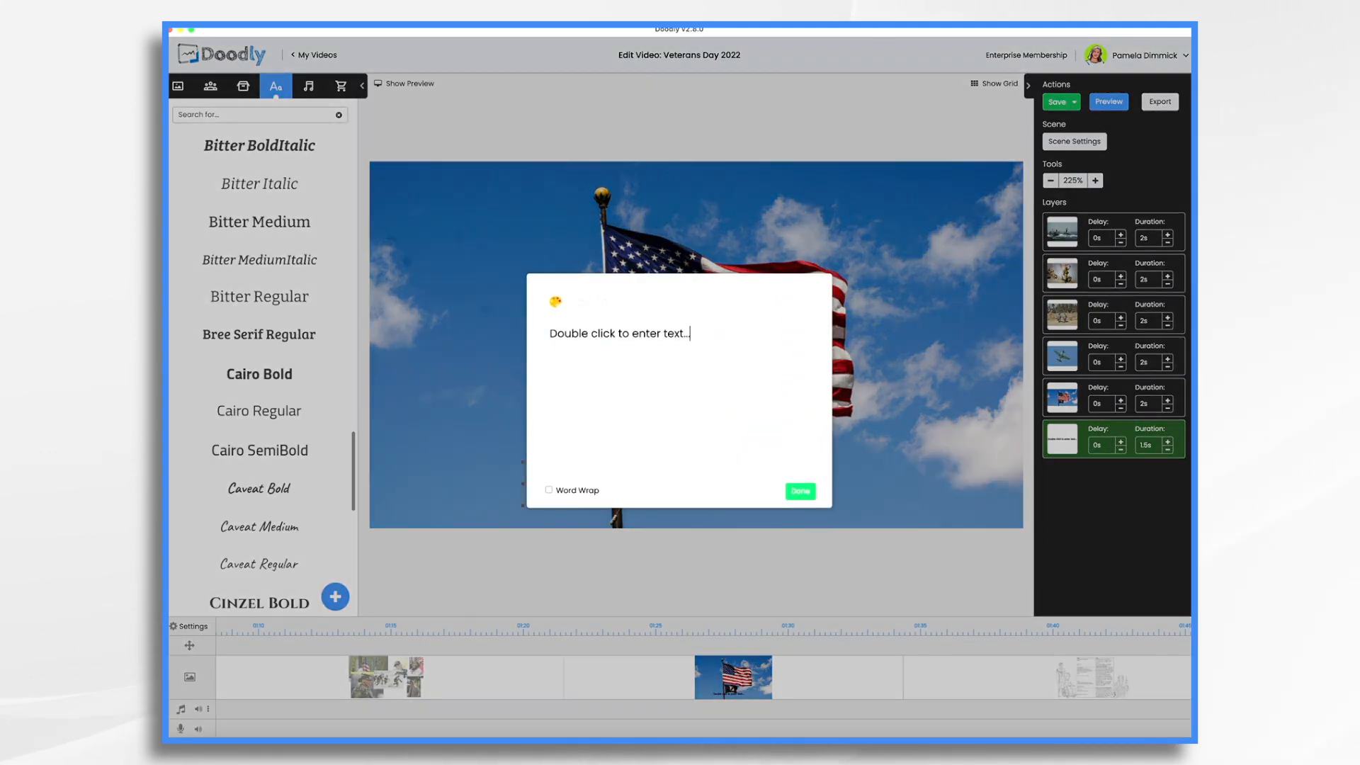
key(ctrl+a)
text(www)
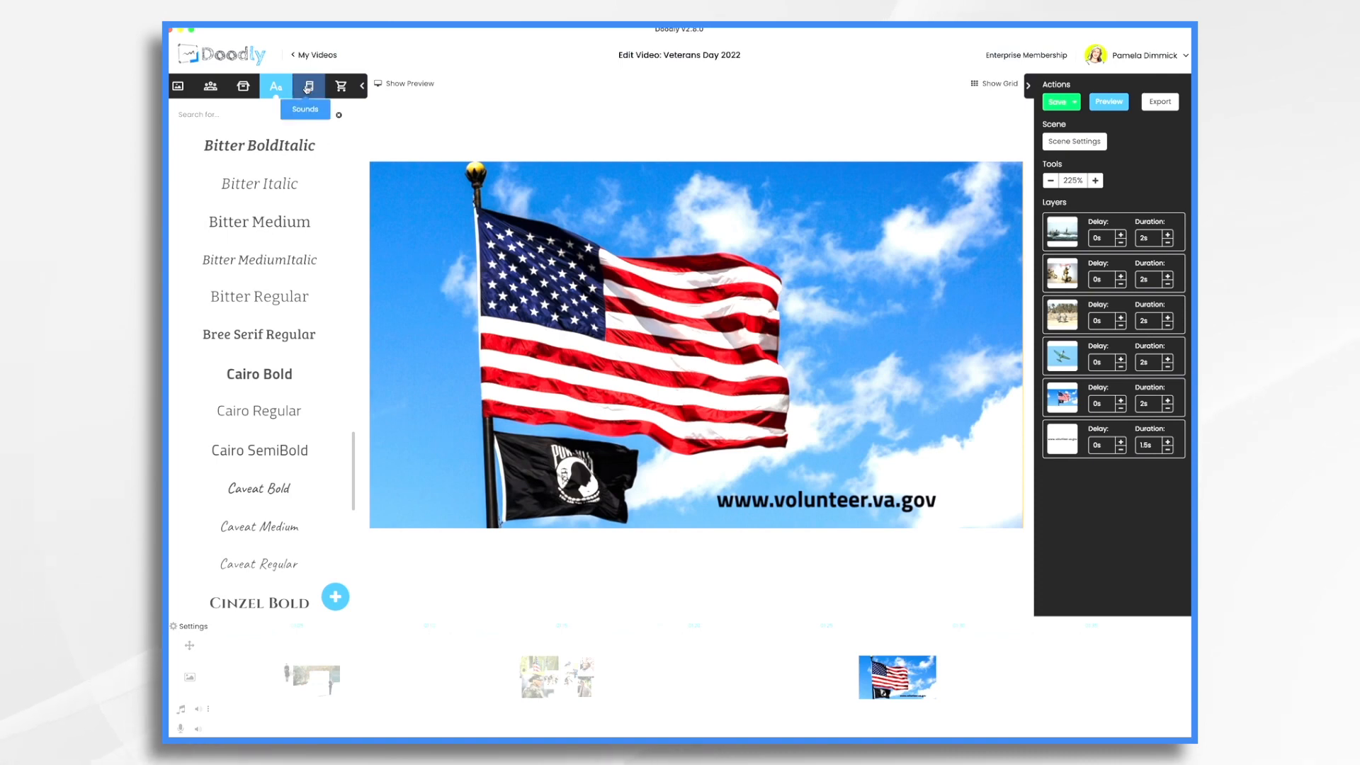
Upload Veterans Day Audio.mp3 as a new sound and lay it on the timeline's audio track
click(307, 88)
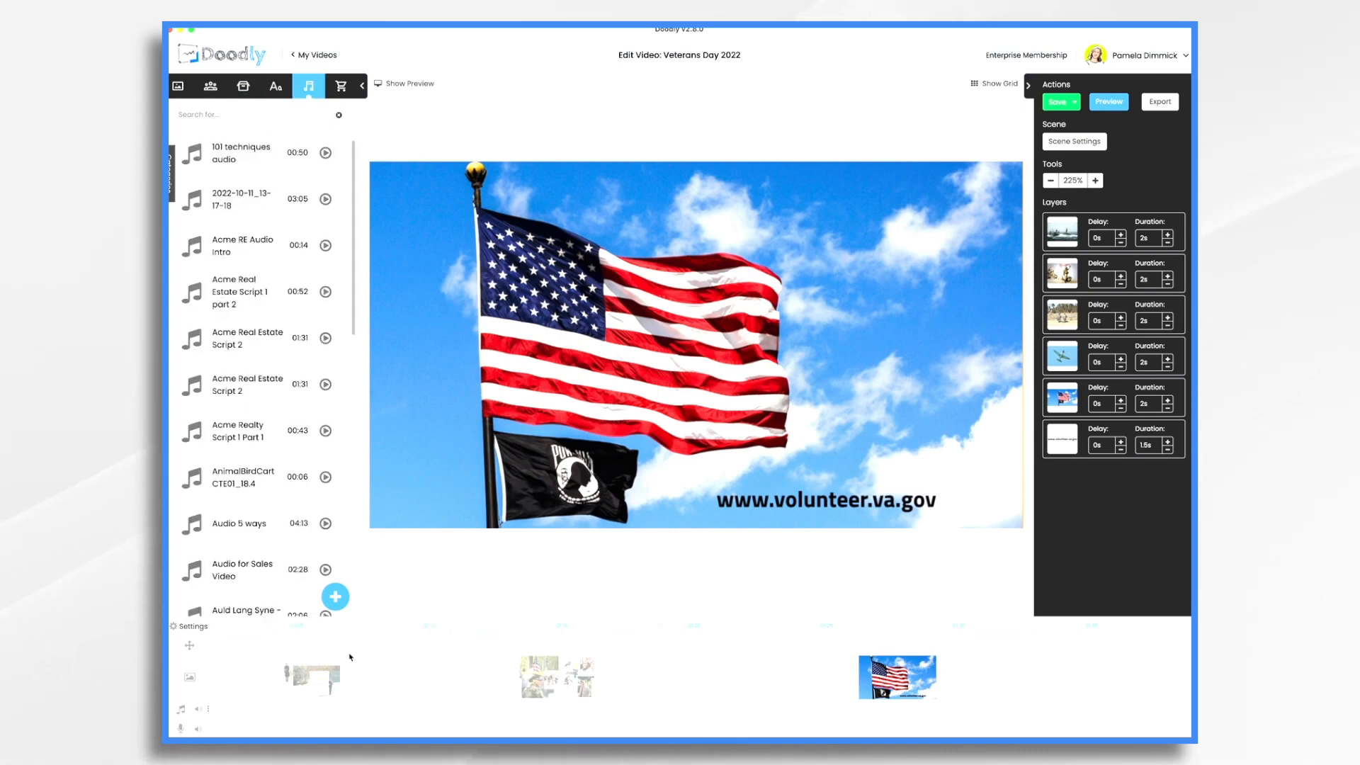
click(336, 599)
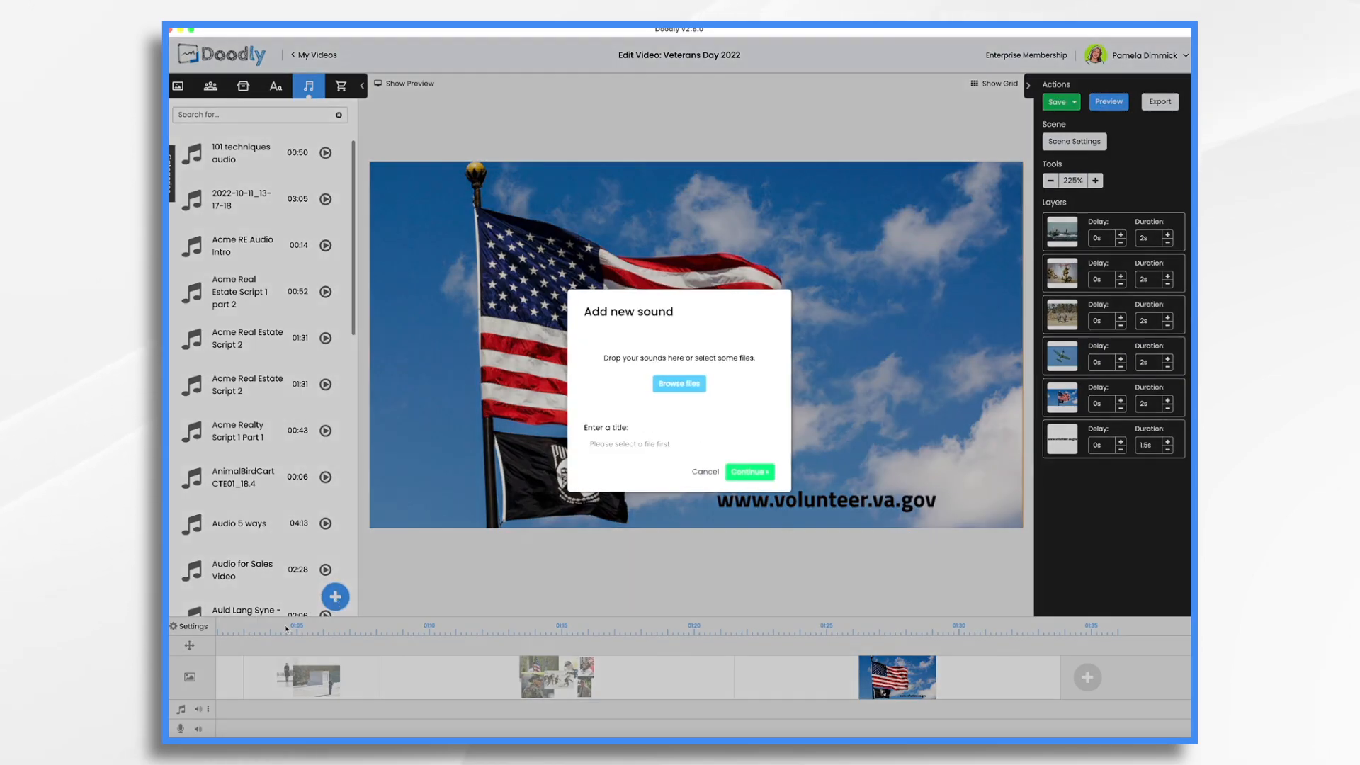
click(172, 740)
drag(323, 148, 649, 377)
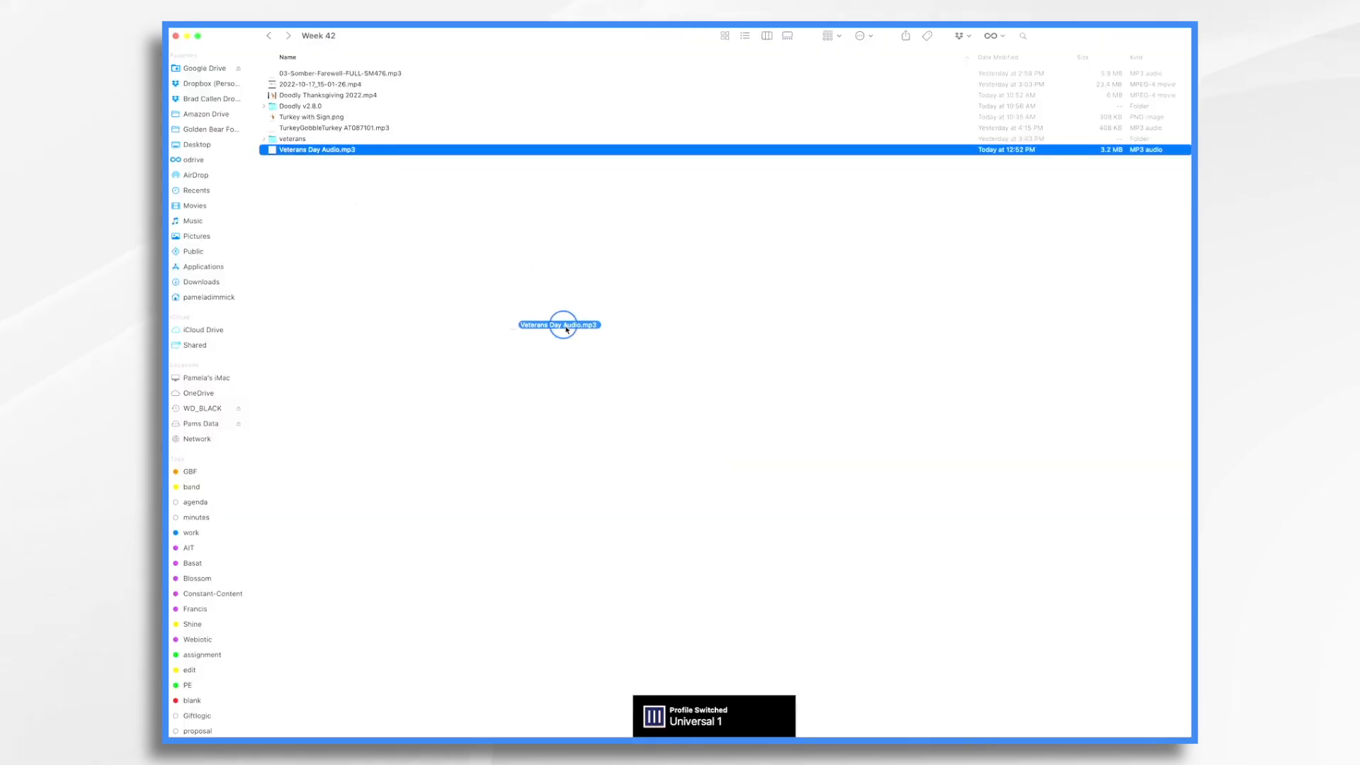
key(super+Tab)
click(762, 482)
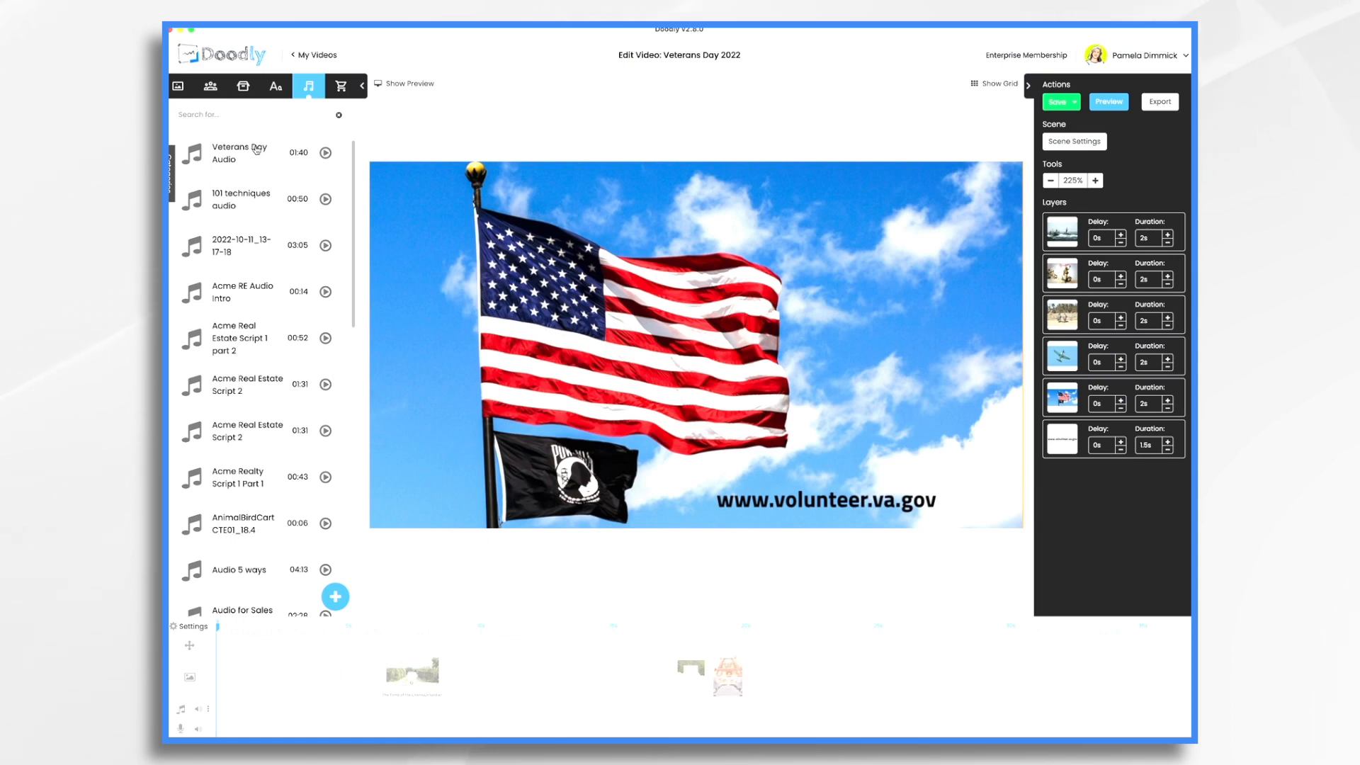
drag(260, 151, 308, 712)
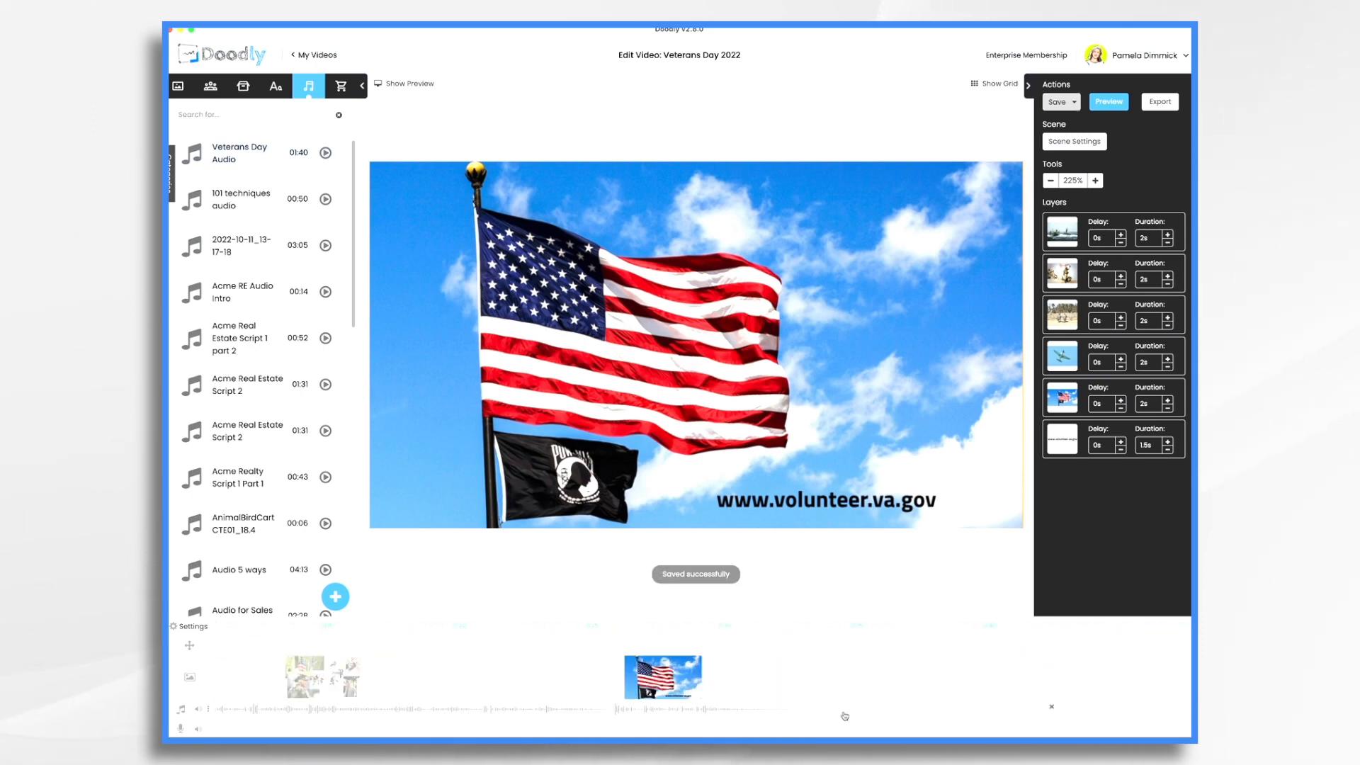
mouse_move(1062, 713)
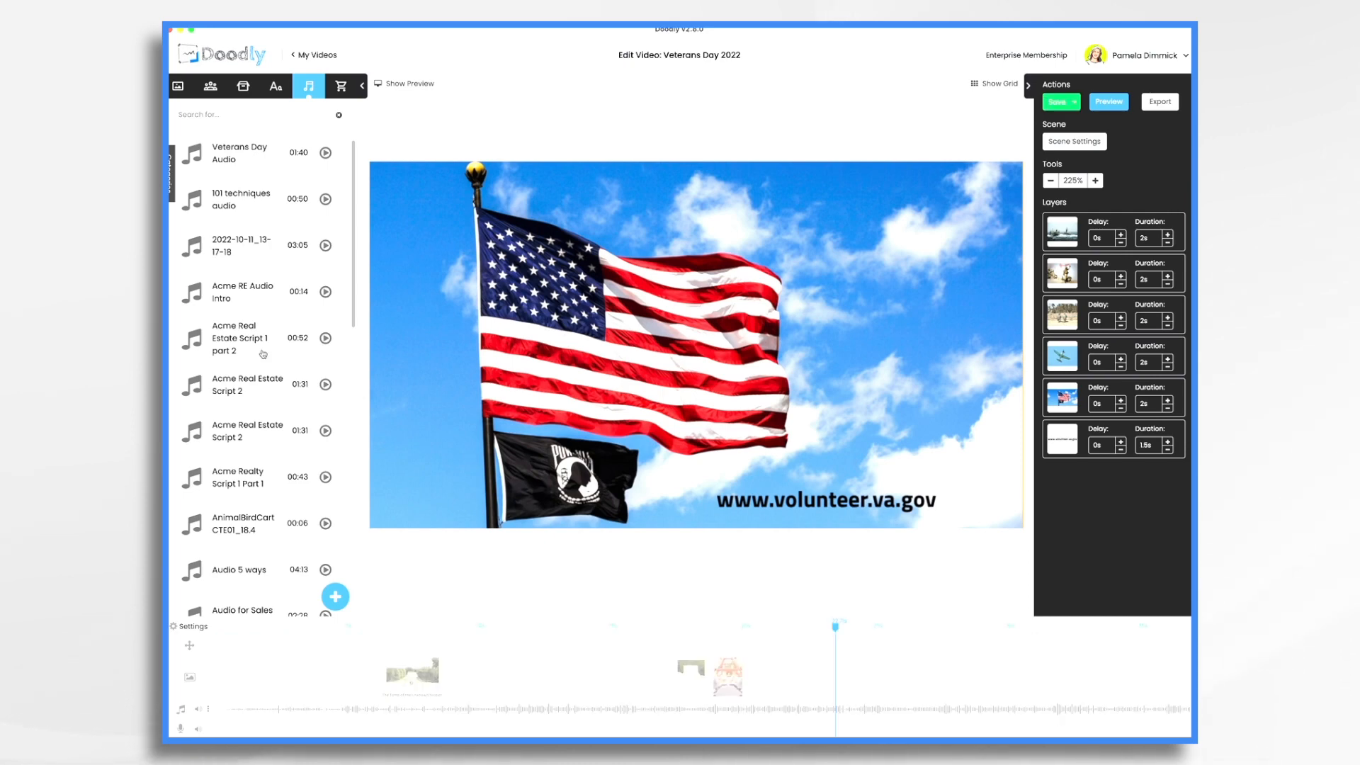
Set Erase mode to Off in the video settings and apply
click(188, 627)
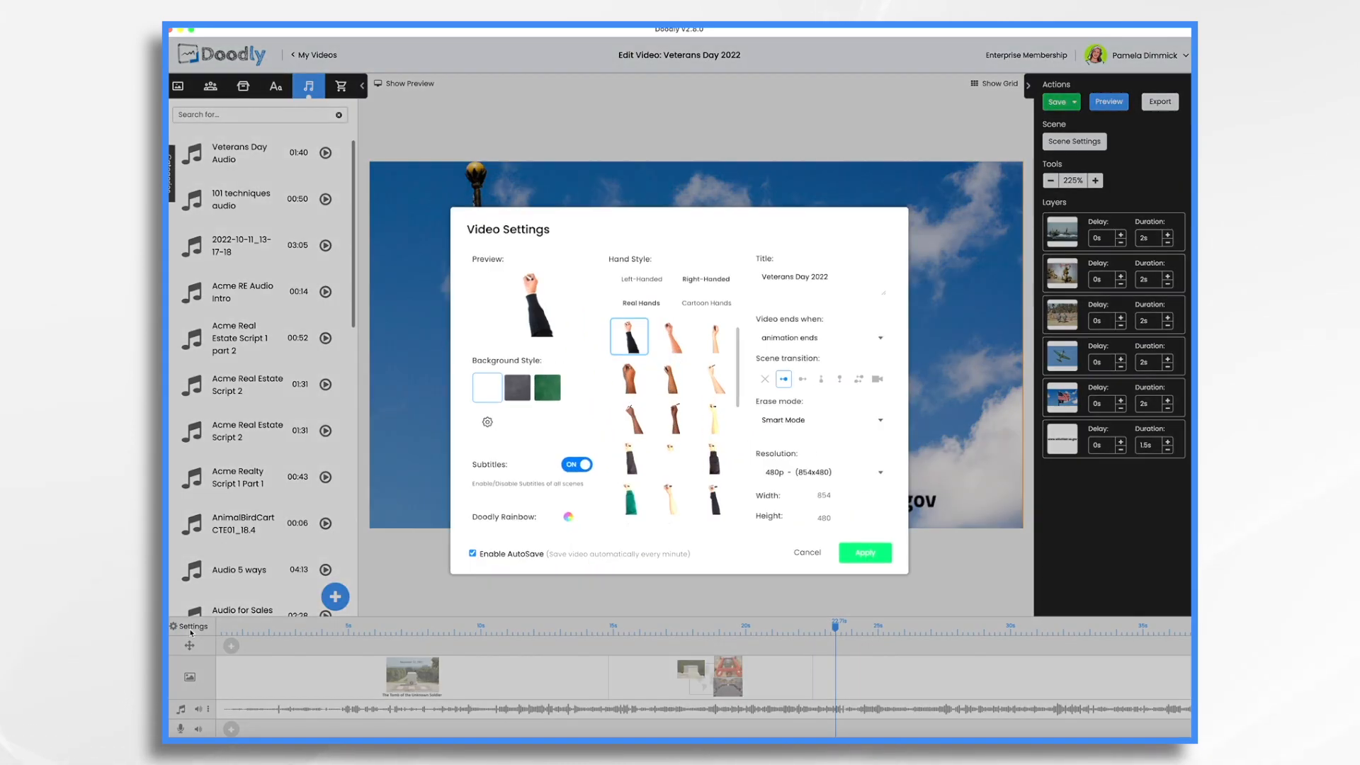
click(800, 421)
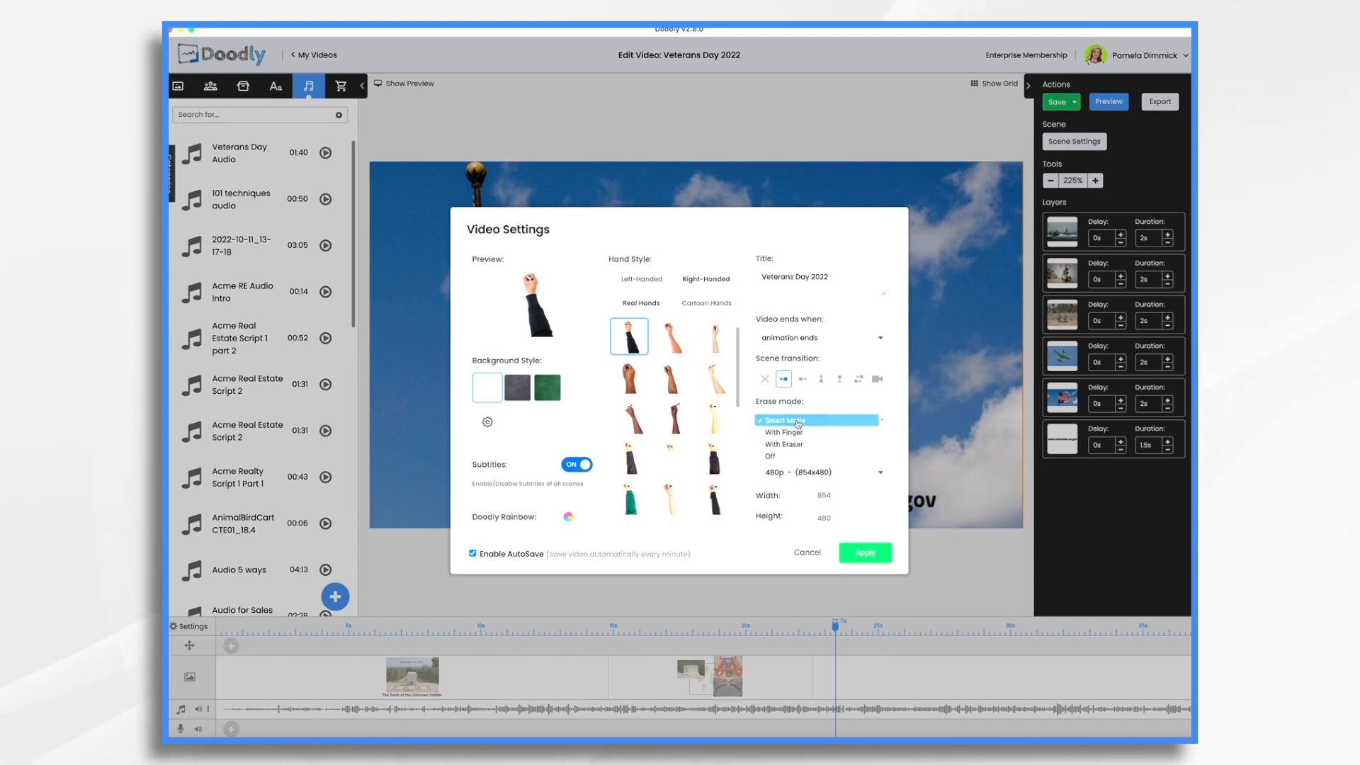
click(774, 457)
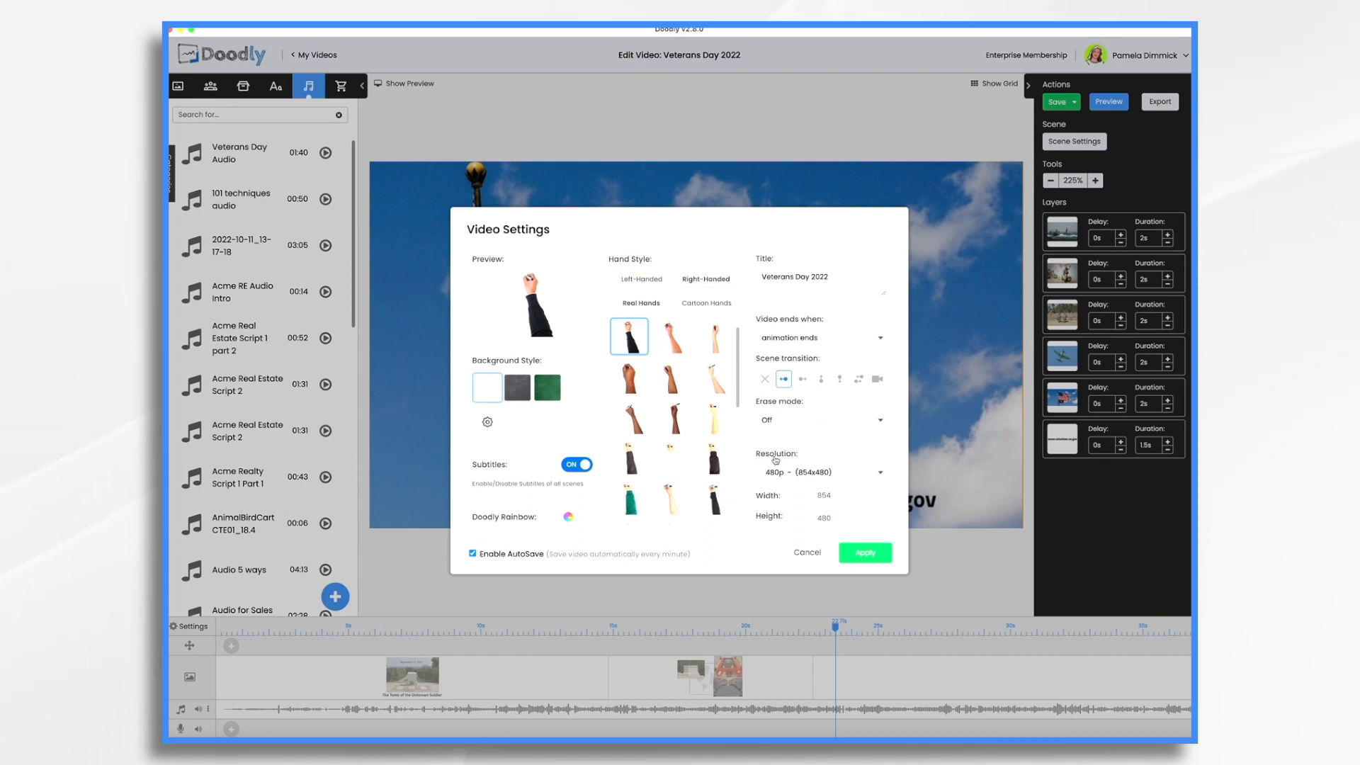
click(865, 553)
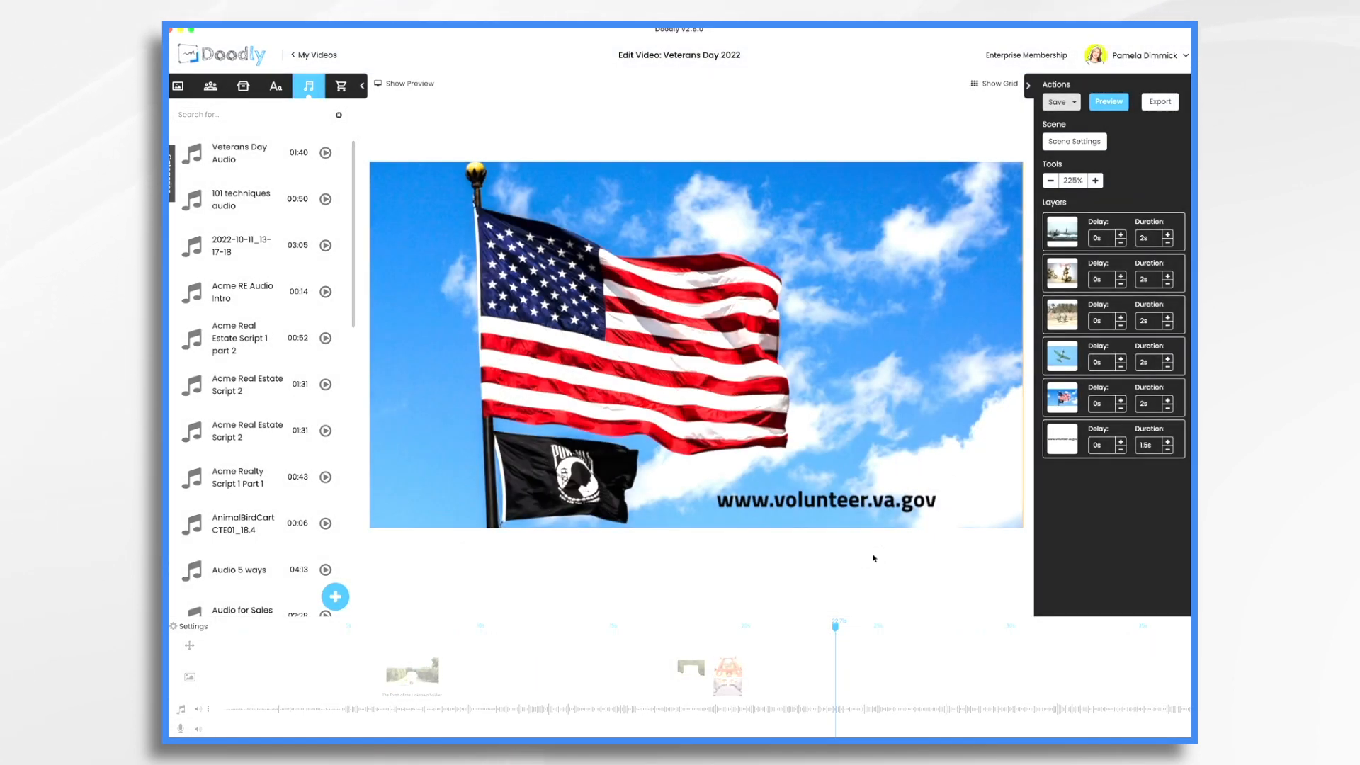